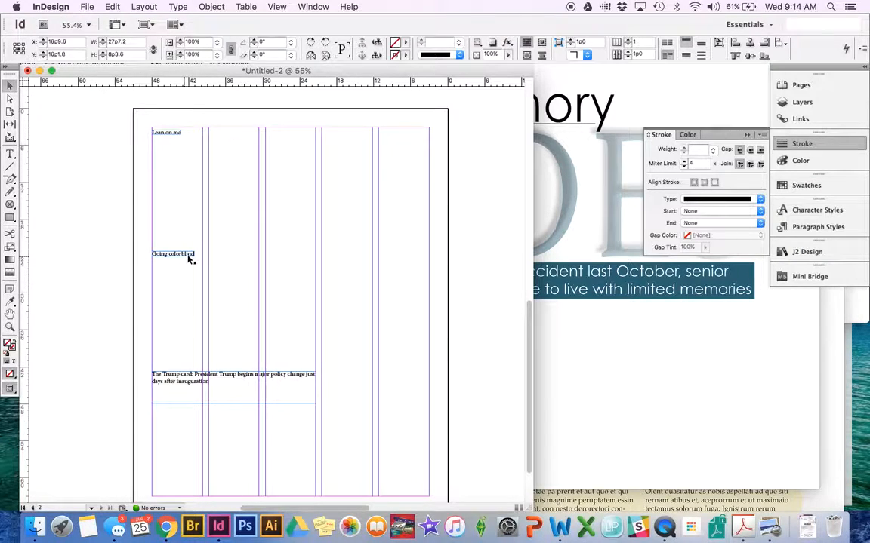
Go to page 1 with the "When memory fades" headline, and view Headline examples.jpg in Preview as the design reference
scroll(274, 297, up, 10)
scroll(280, 297, right, 5)
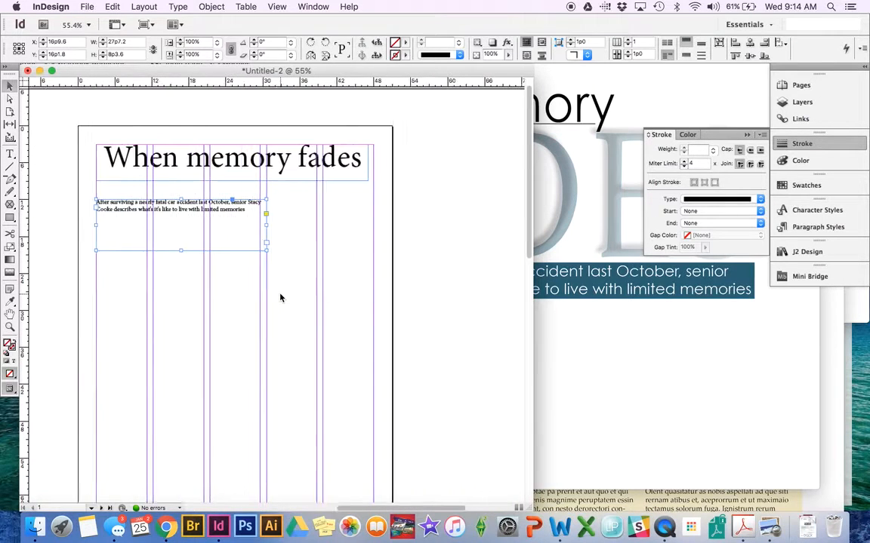
scroll(281, 297, left, 5)
scroll(280, 297, up, 2)
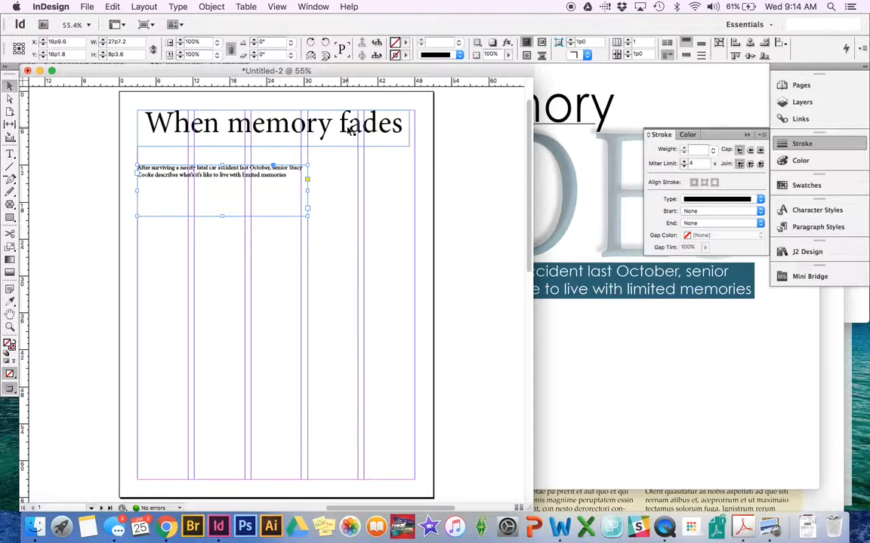
click(594, 272)
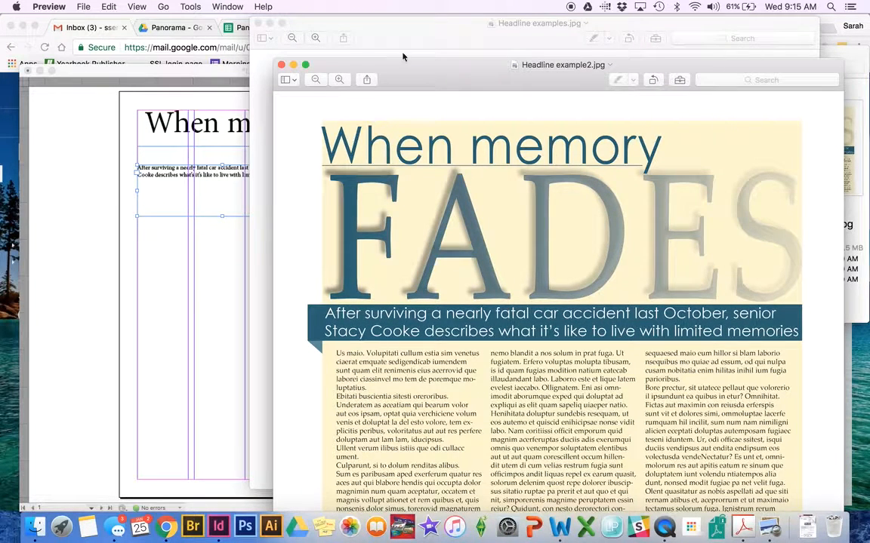
click(442, 43)
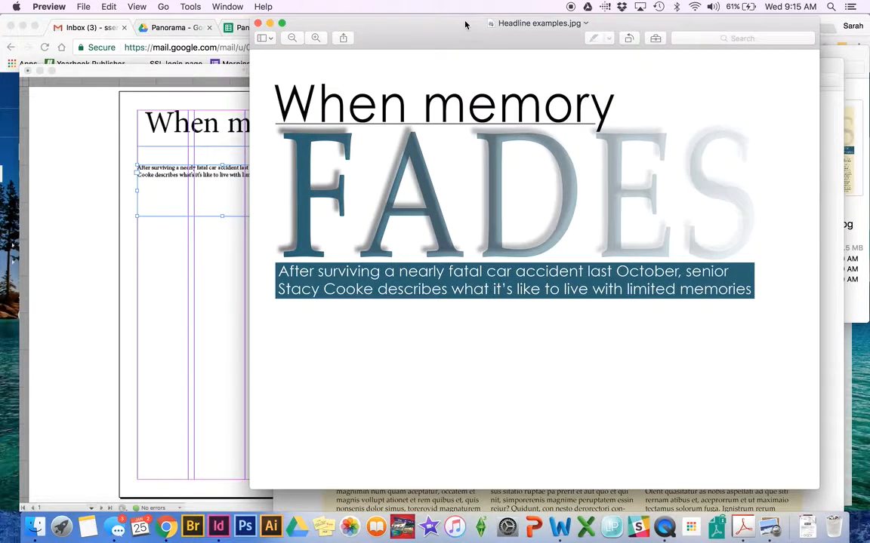
drag(465, 25, 443, 21)
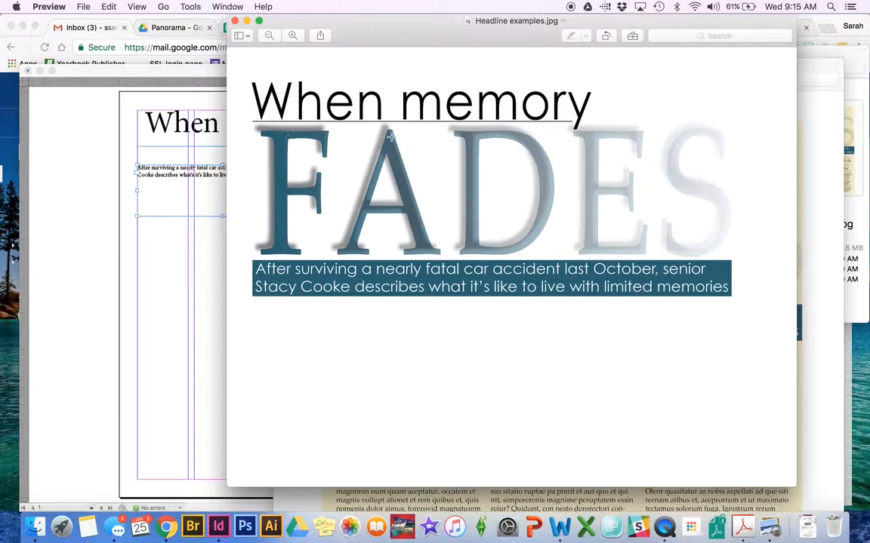
Back in InDesign, move the deck text frame down to mid-page and cut the word "fades" from the headline
click(92, 179)
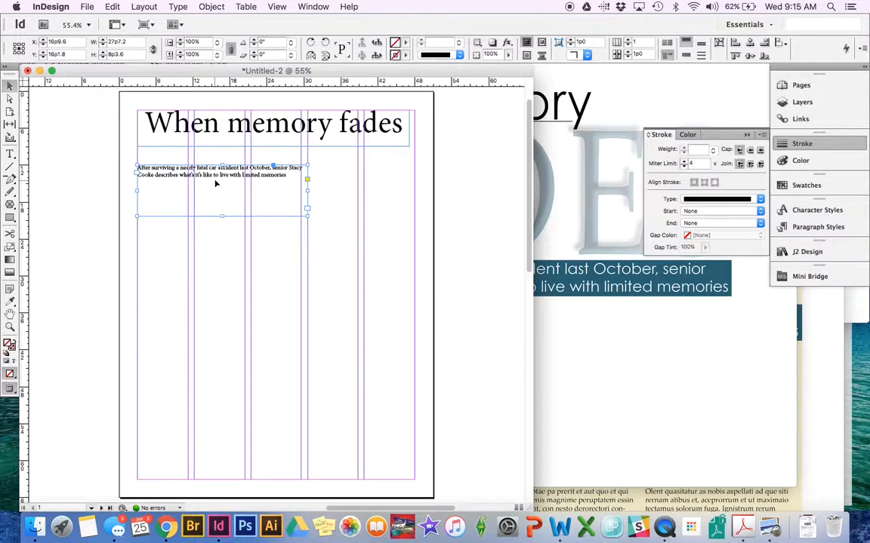
drag(215, 184, 258, 322)
double_click(332, 139)
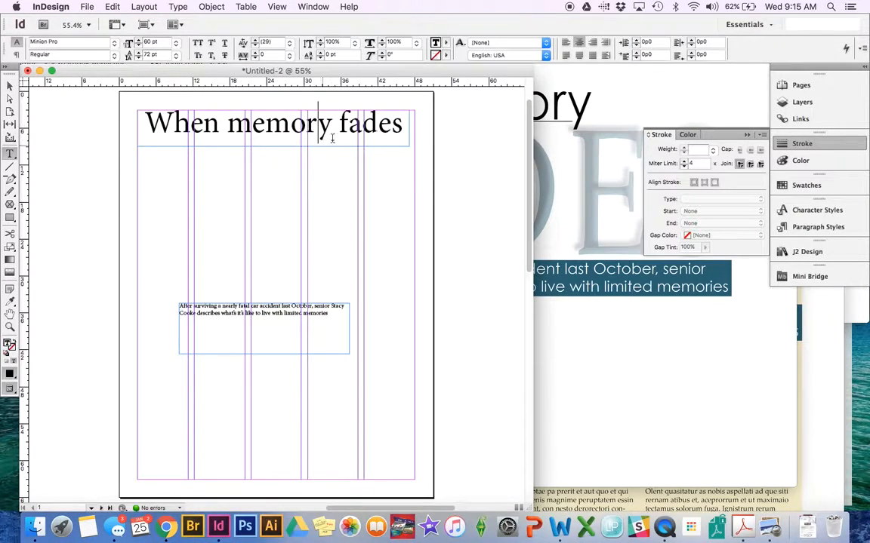
double_click(346, 128)
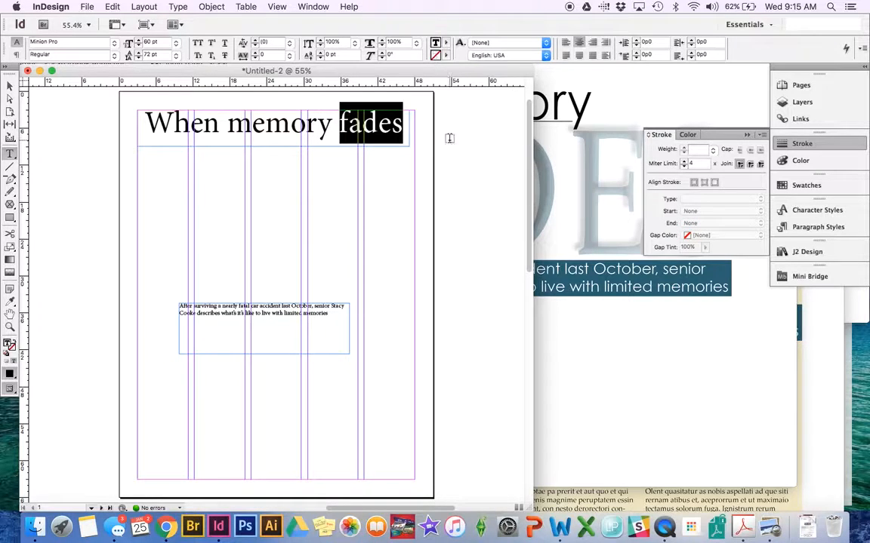
click(561, 198)
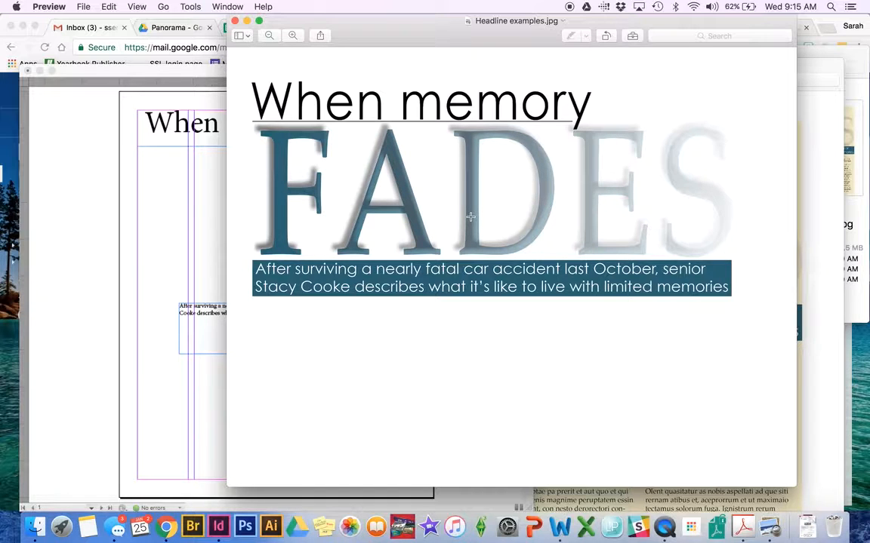
click(161, 171)
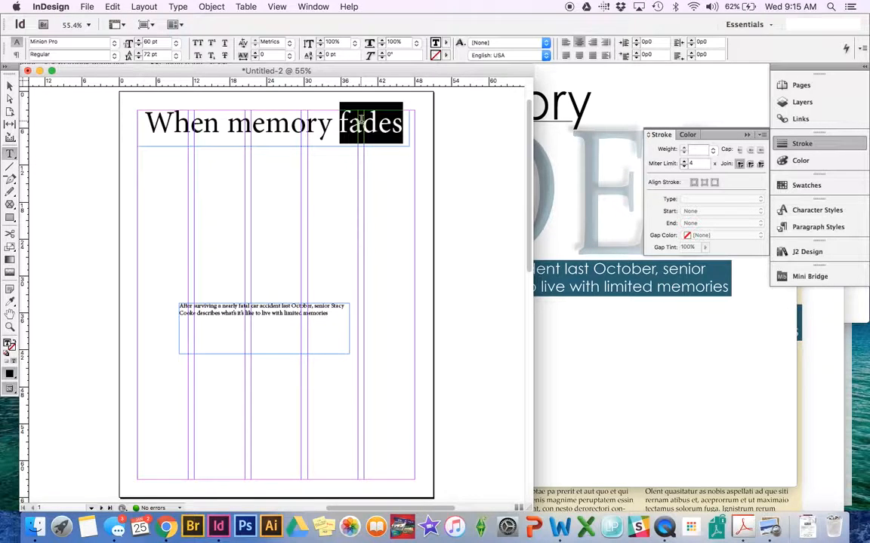
key(BackSpace)
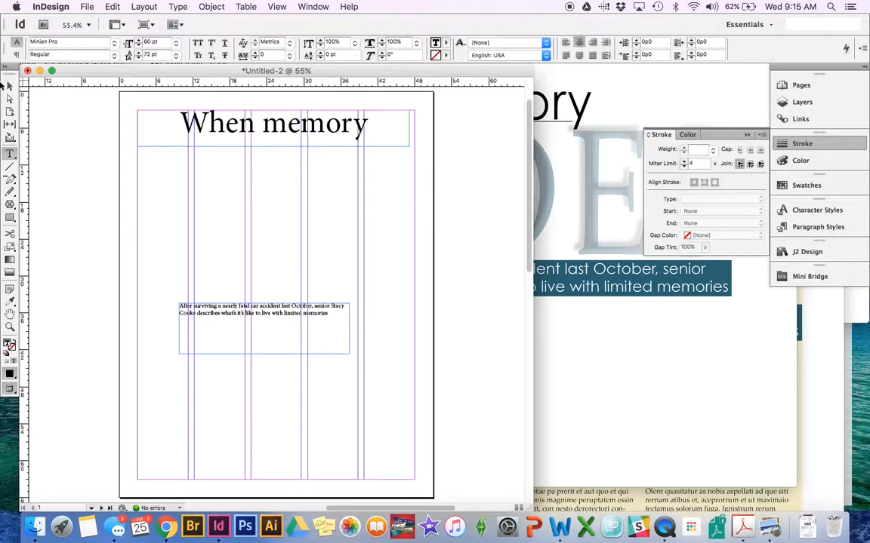
Shrink the "When memory" text frame so it fits tightly around its text at the page's left margin
click(10, 86)
drag(408, 143, 332, 149)
double_click(331, 148)
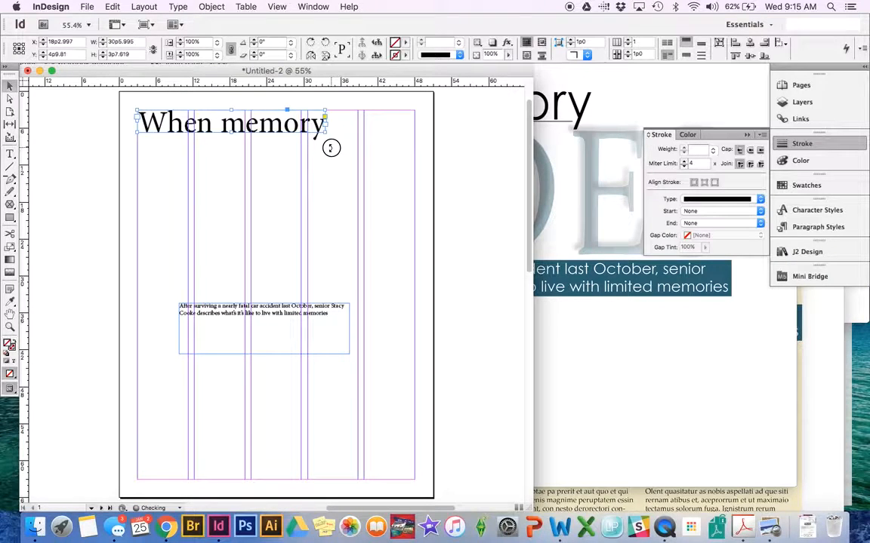
click(298, 181)
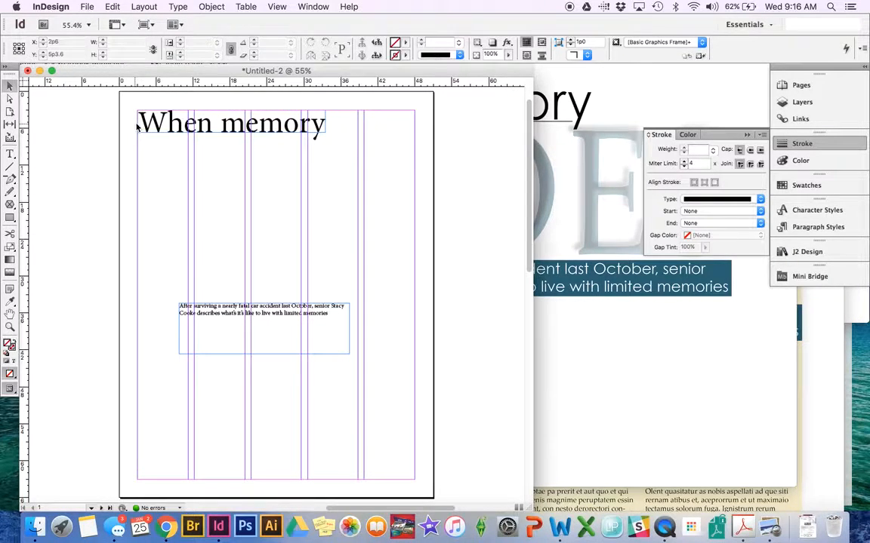
Paste "fades" as its own text frame just below "When memory" and fit the frame to the word
key(ctrl+v)
drag(256, 246, 151, 145)
drag(204, 191, 215, 191)
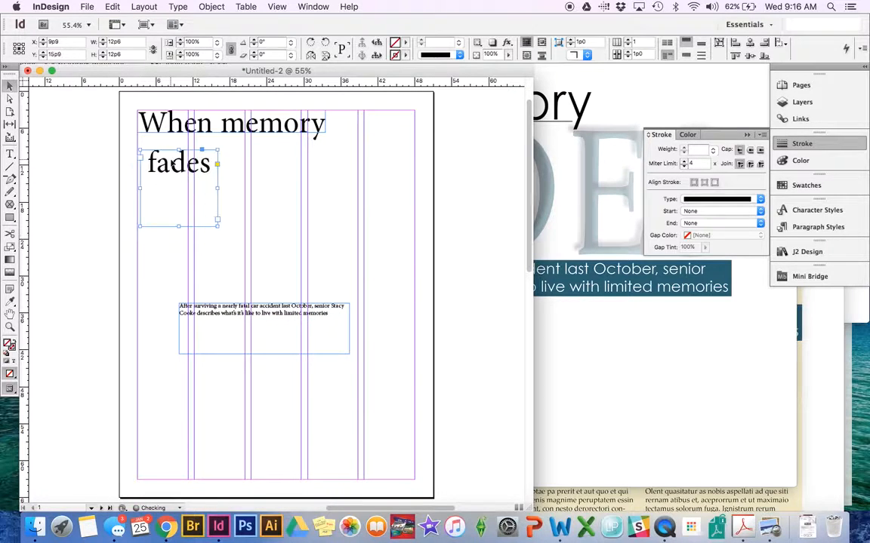
double_click(218, 190)
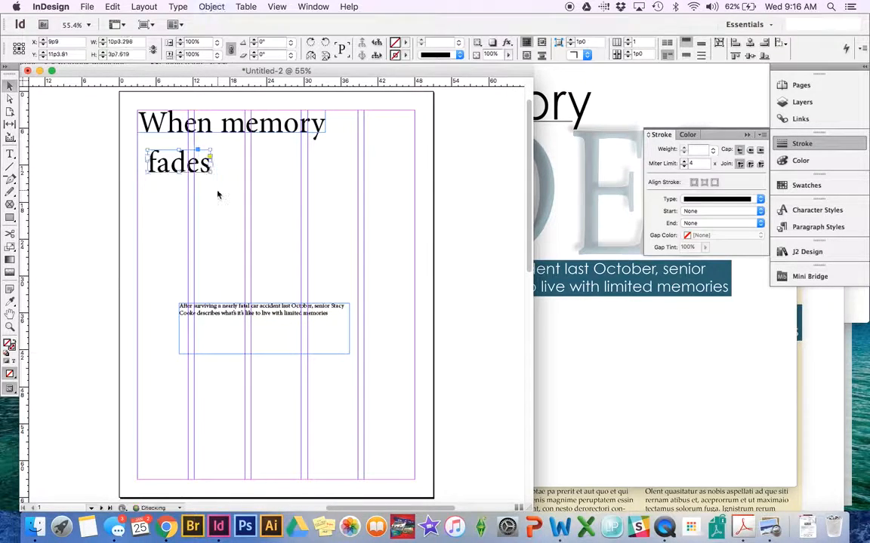
Set the word "fades" in all caps and enlarge its text frame so the whole word fits
double_click(199, 165)
double_click(199, 165)
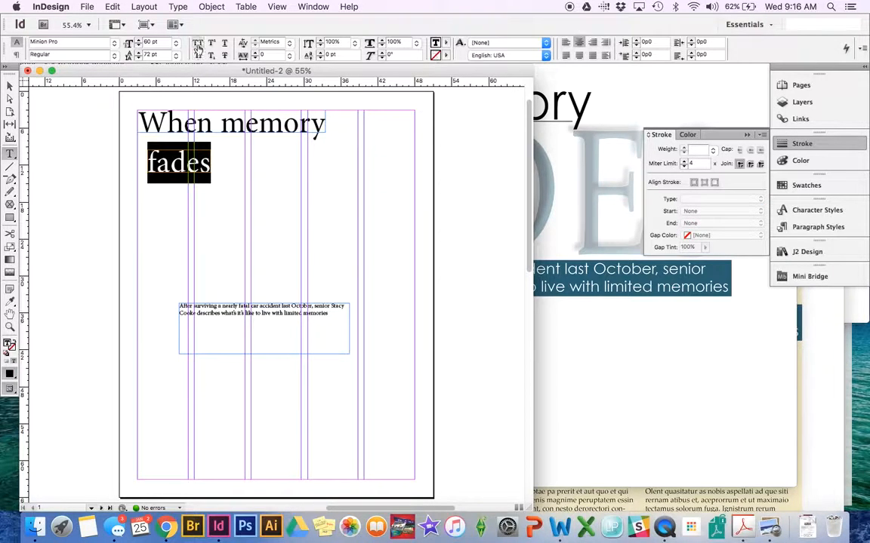
click(198, 42)
click(9, 87)
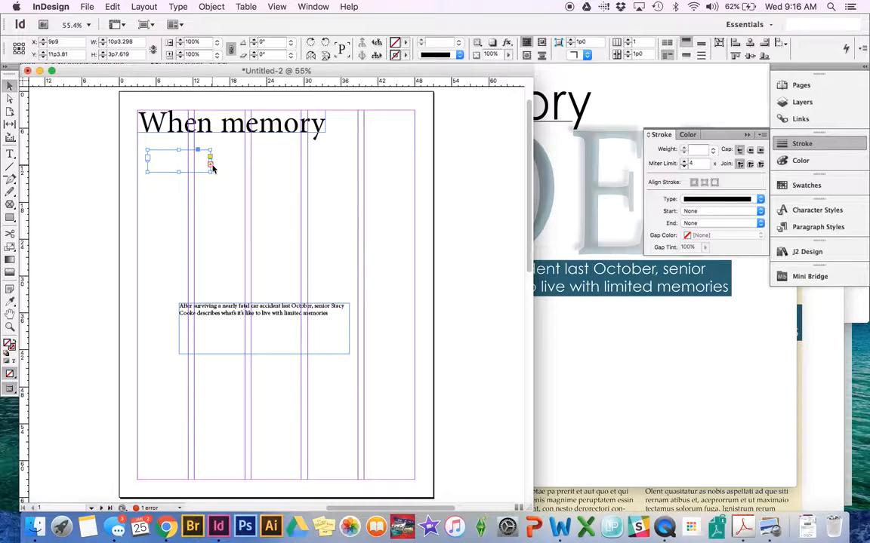
drag(212, 172, 324, 216)
double_click(323, 216)
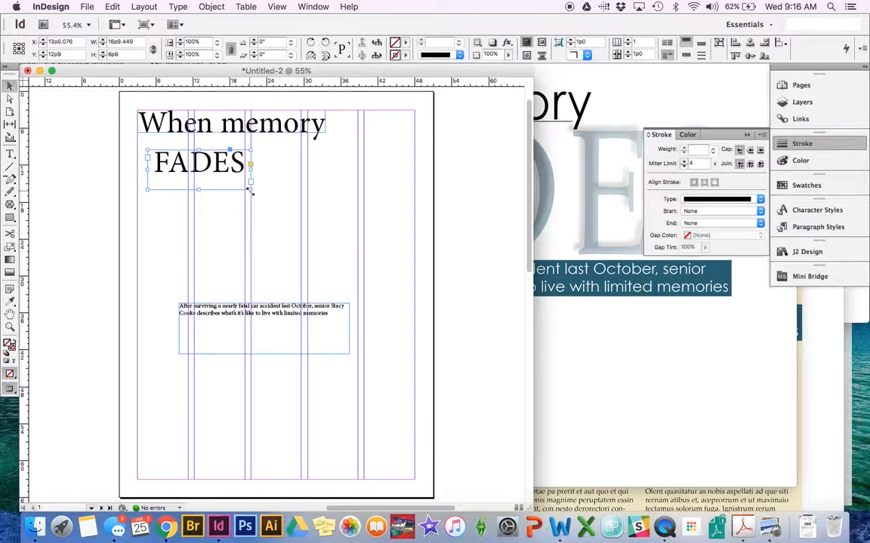
Scale the "FADES" frame and its text to about 45p6 wide, and raise the font size to 166 pt
drag(251, 191, 377, 258)
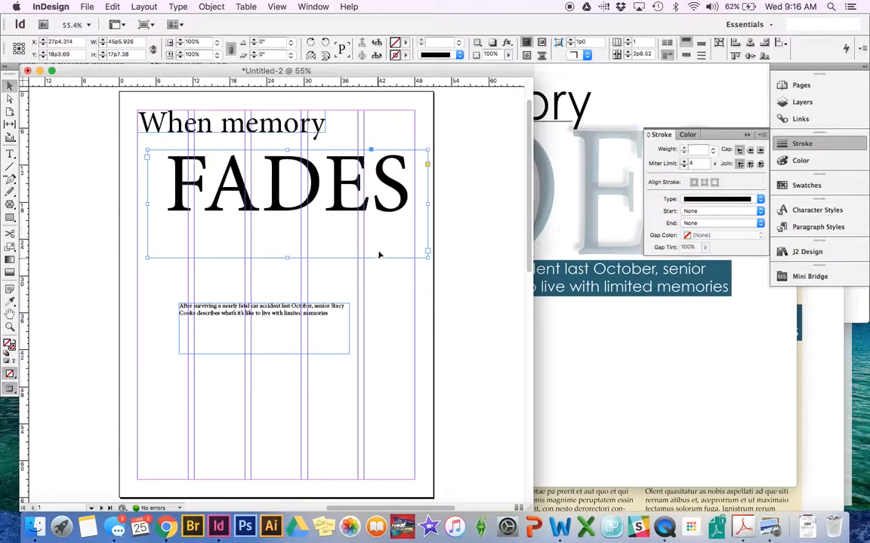
double_click(219, 194)
key(ctrl+a)
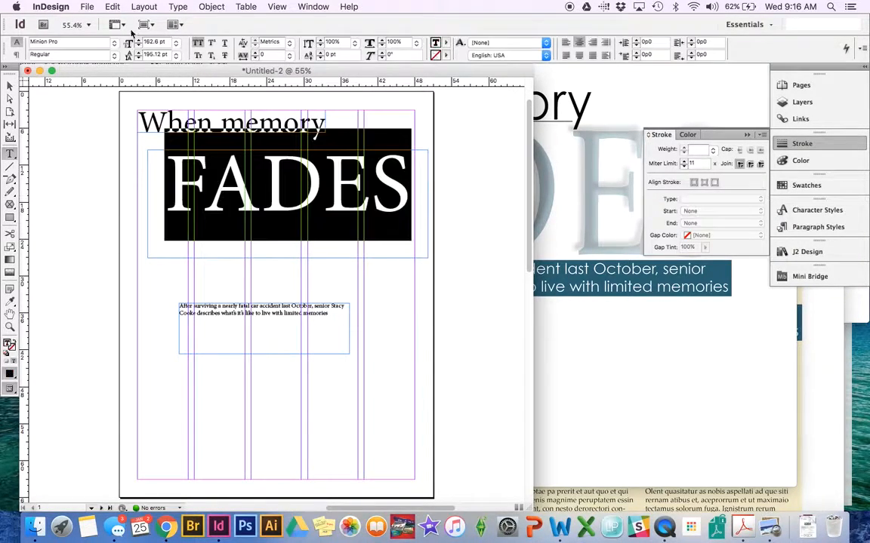
click(139, 41)
click(140, 41)
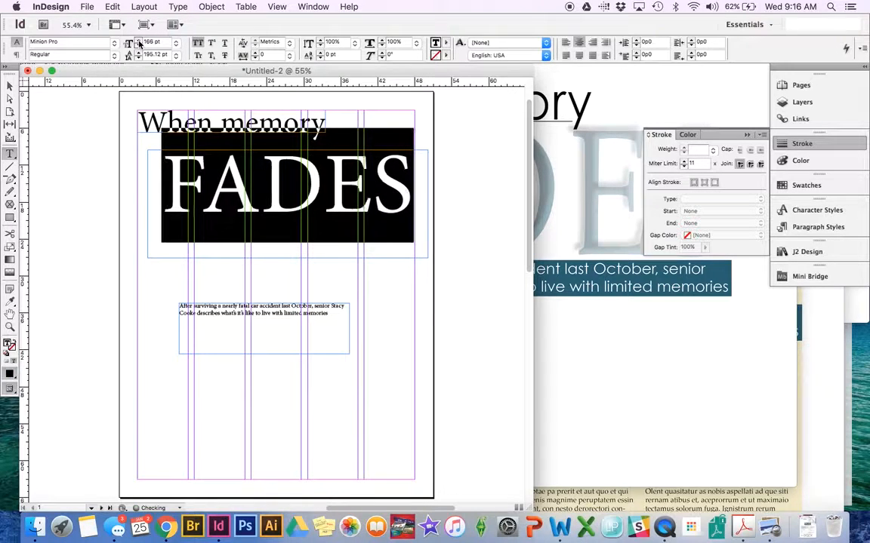
Scale "FADES" up further to a frame about 49p11 wide by 19p4 high, with the F on the left margin
click(8, 83)
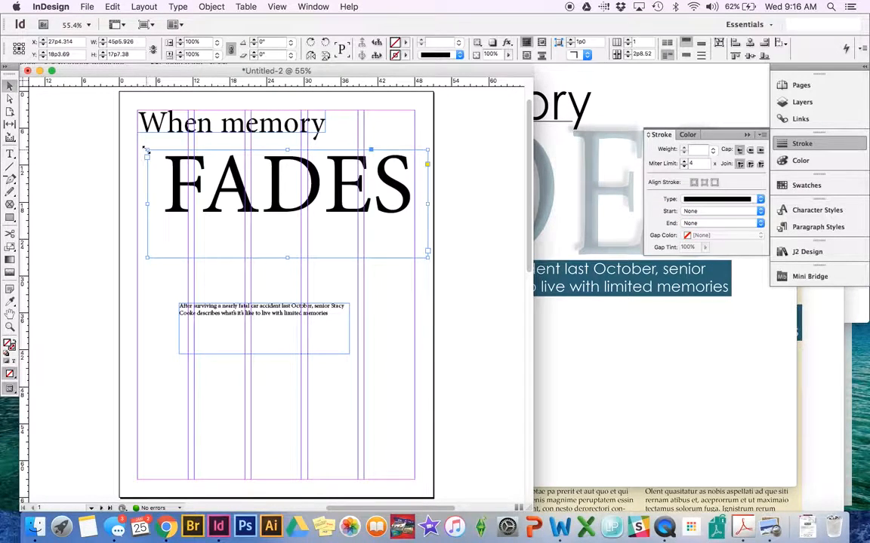
drag(145, 149, 120, 140)
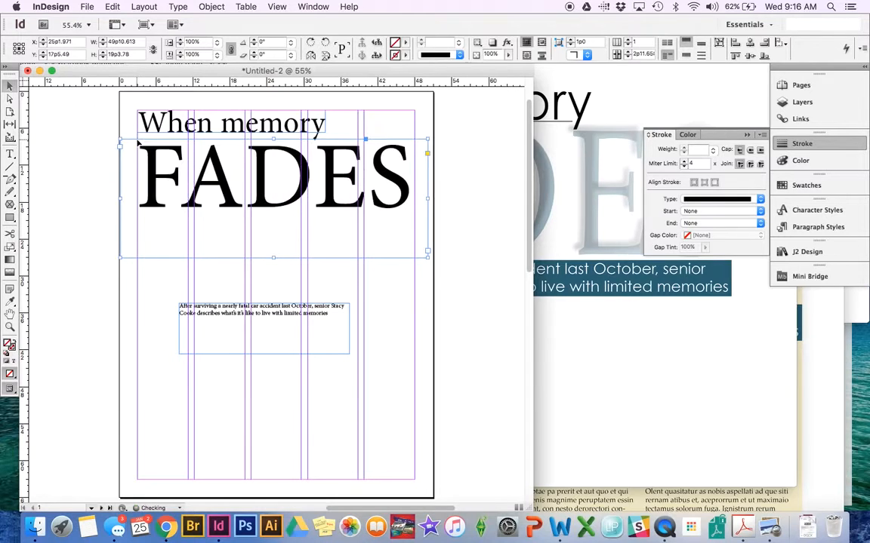
double_click(332, 195)
triple_click(332, 191)
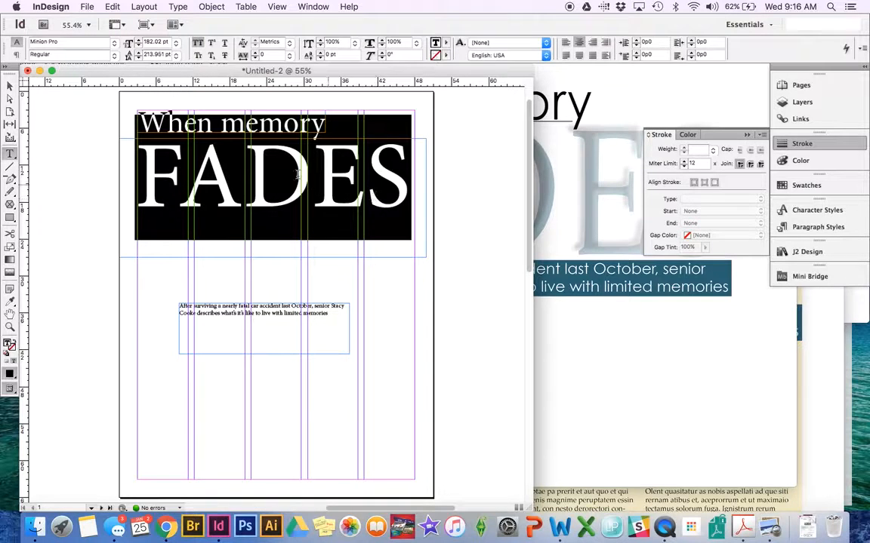
click(10, 85)
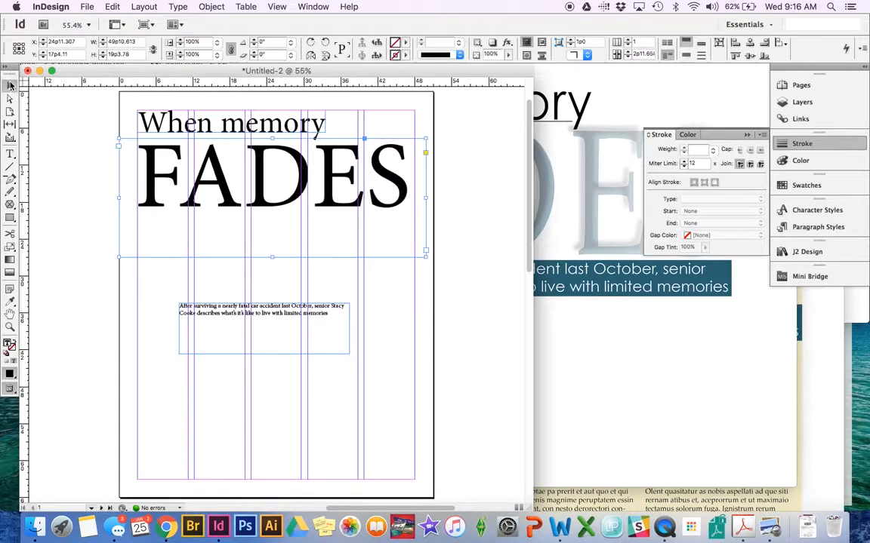
Change the font of the "When memory" text to Century Gothic
triple_click(239, 110)
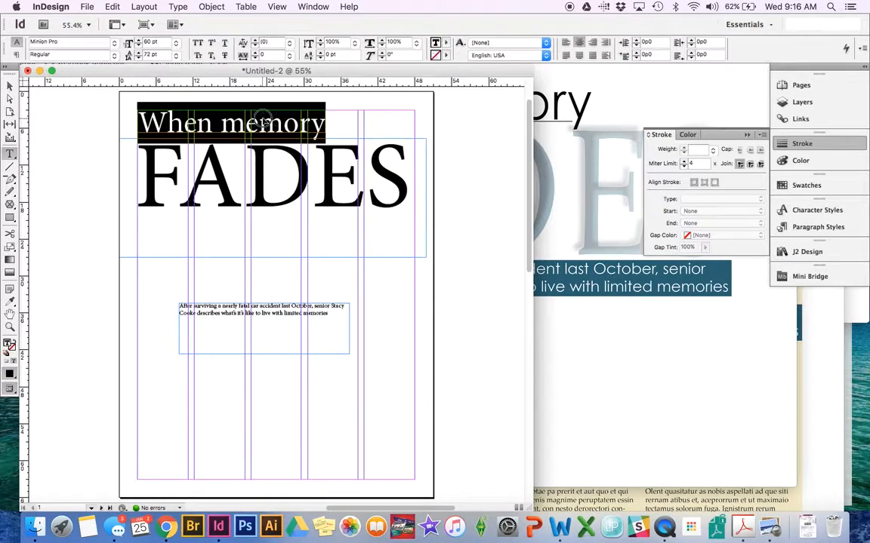
click(60, 42)
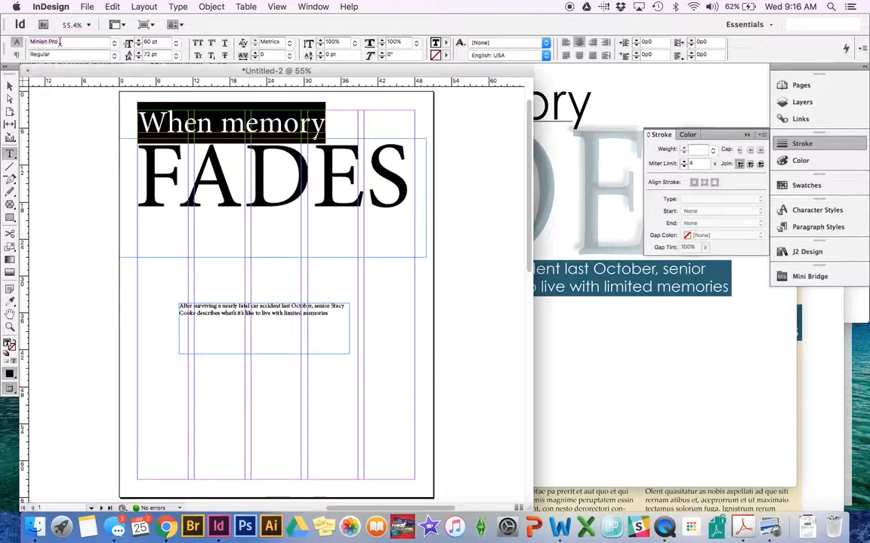
text(Century Gothic)
key(Return)
Enlarge the "When memory" frame to 40p0 wide and about 4p11 high, and left-align its text
click(9, 85)
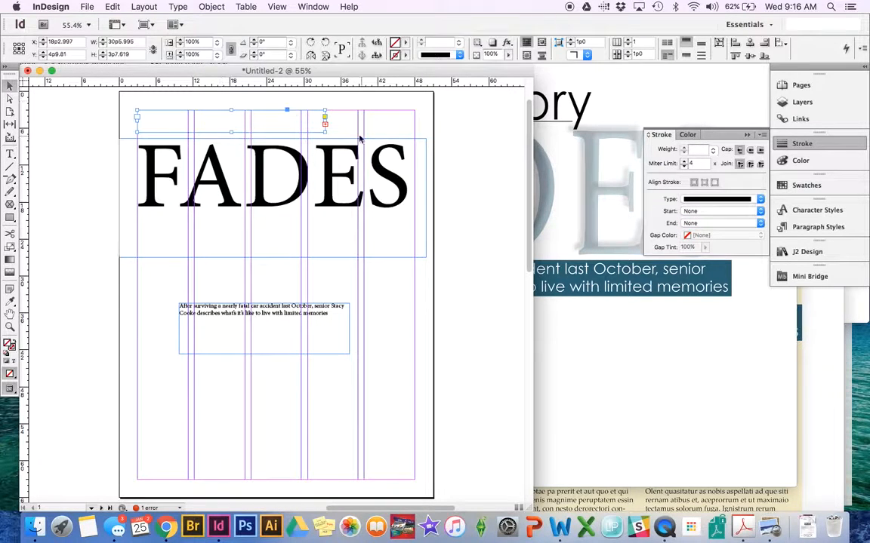
drag(325, 132, 384, 140)
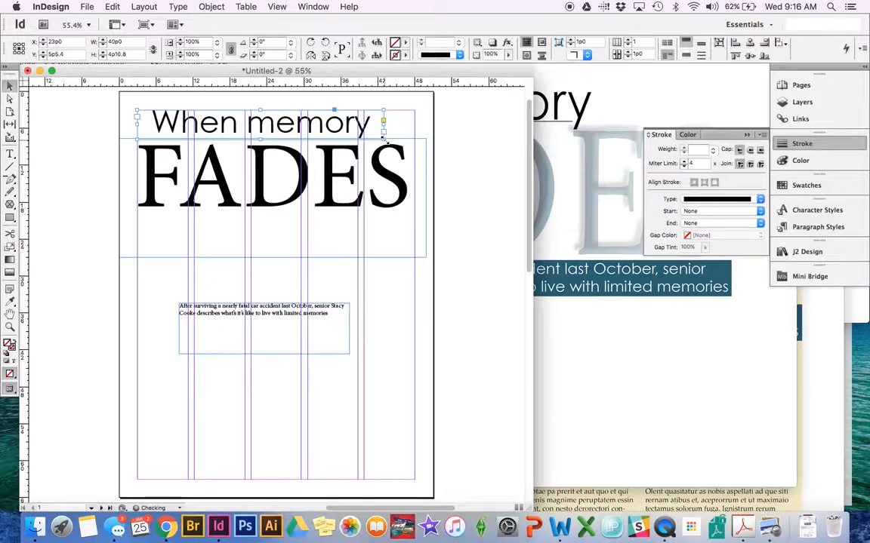
triple_click(261, 123)
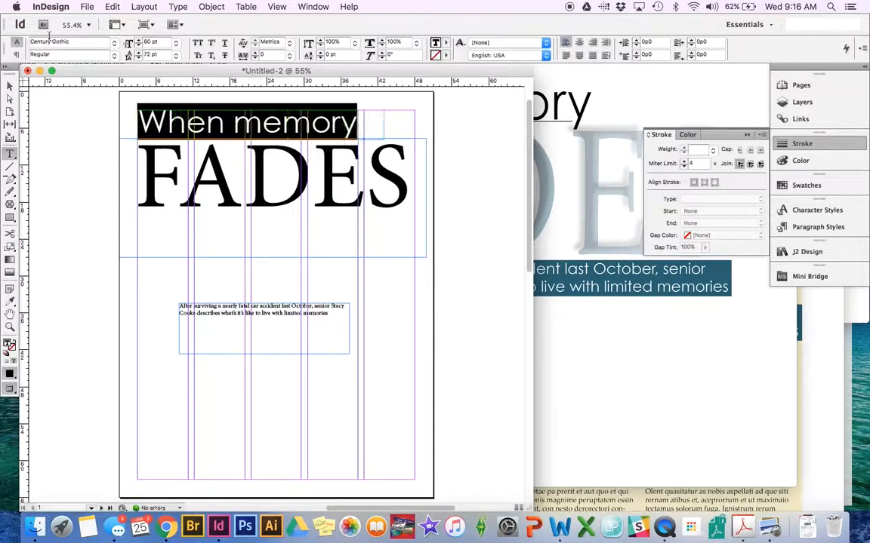
Add a vertical ruler guide on the left margin and nudge "FADES" and "When memory" so their first letters line up with it
click(10, 85)
drag(23, 106, 122, 132)
click(153, 170)
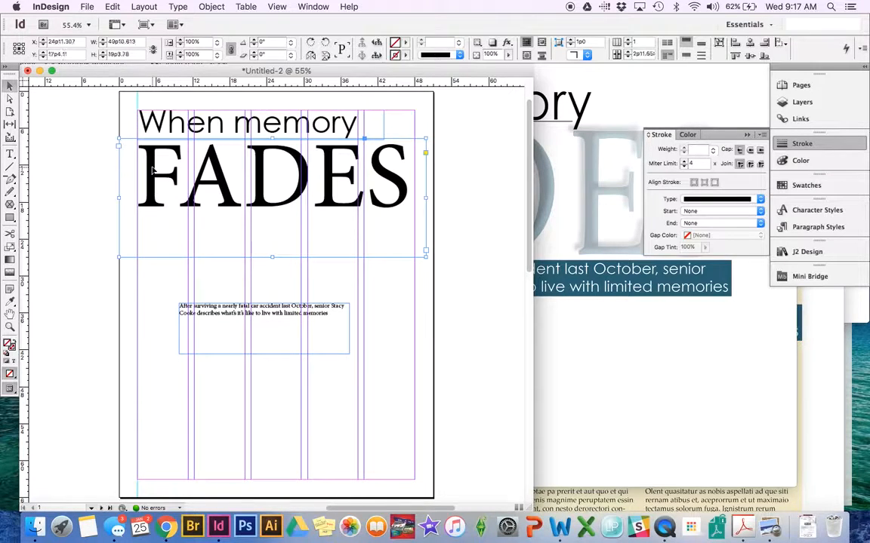
click(172, 119)
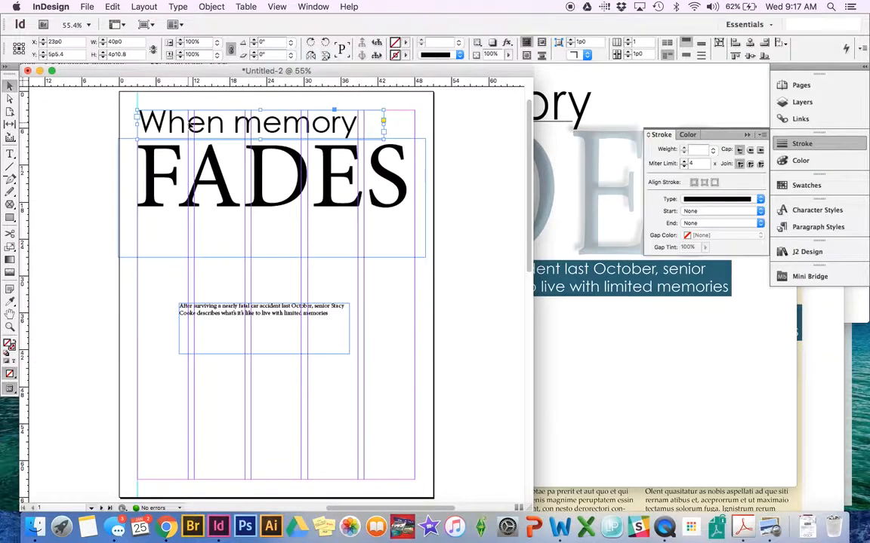
drag(172, 119, 171, 119)
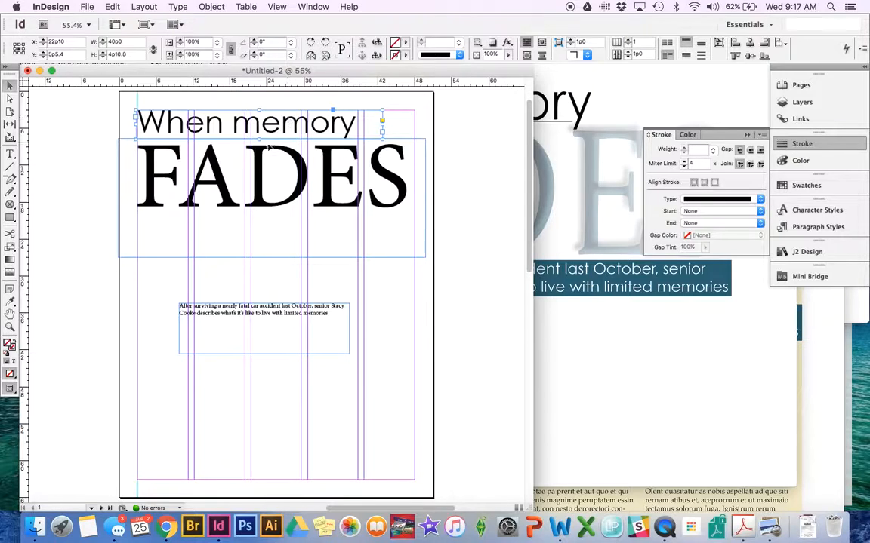
Compare with the example headline and set the "When memory" text to 45 pt
click(581, 202)
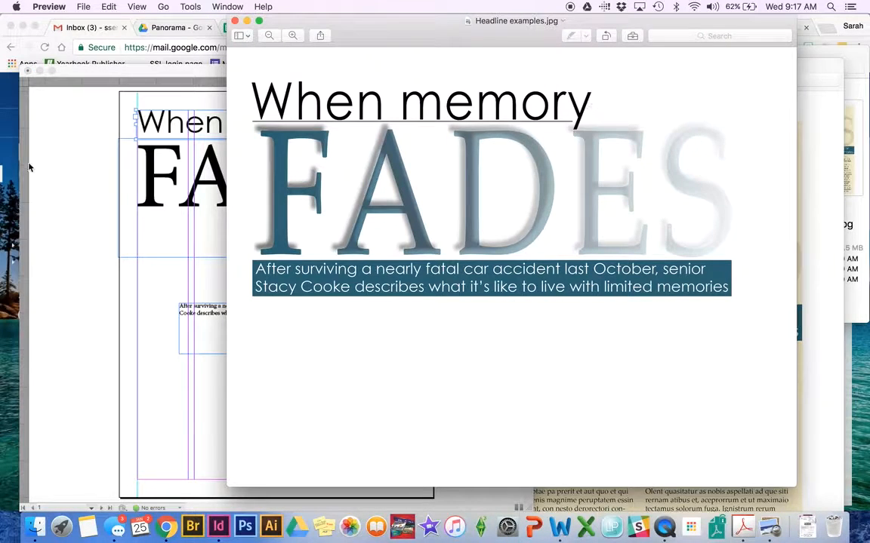
click(29, 167)
double_click(333, 119)
key(super+a)
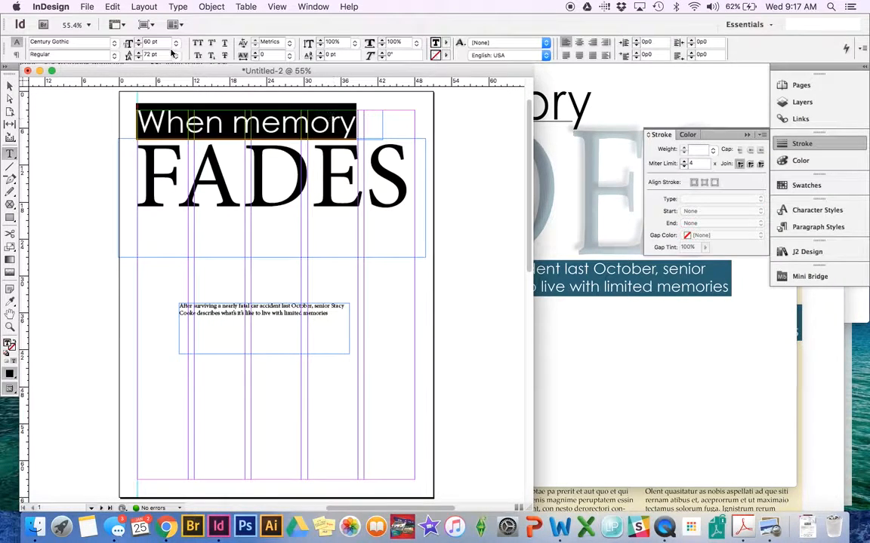
click(153, 41)
text(45)
key(Return)
Nudge the "When memory" frame down to about Y 7p1 so its text sits just above "FADES"
click(10, 85)
key(Down)
key(Down)
key(Down)
key(Down)
key(Down)
key(Down)
key(Down)
key(Down)
key(Down)
key(Down)
key(Down)
key(Down)
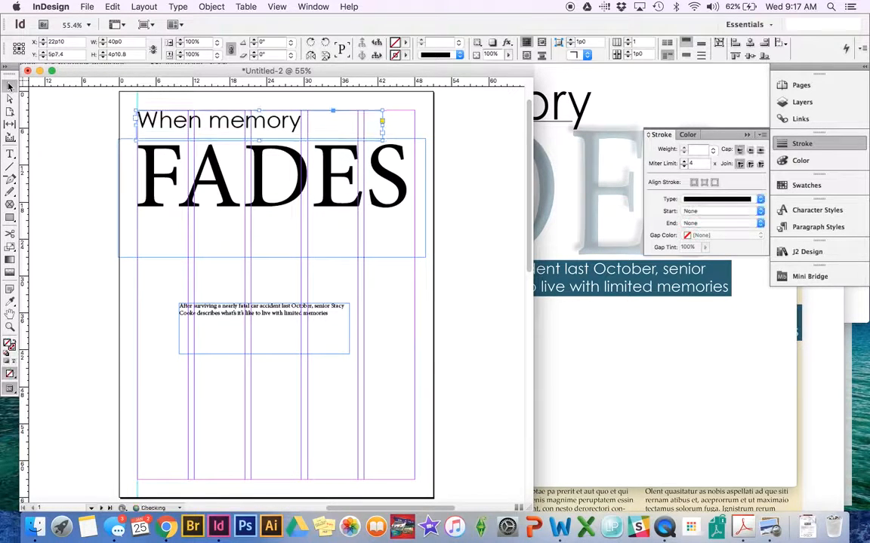
key(Down)
key(Down)
key(Down)
key(Down)
key(Down)
key(Down)
key(Down)
key(Down)
key(Down)
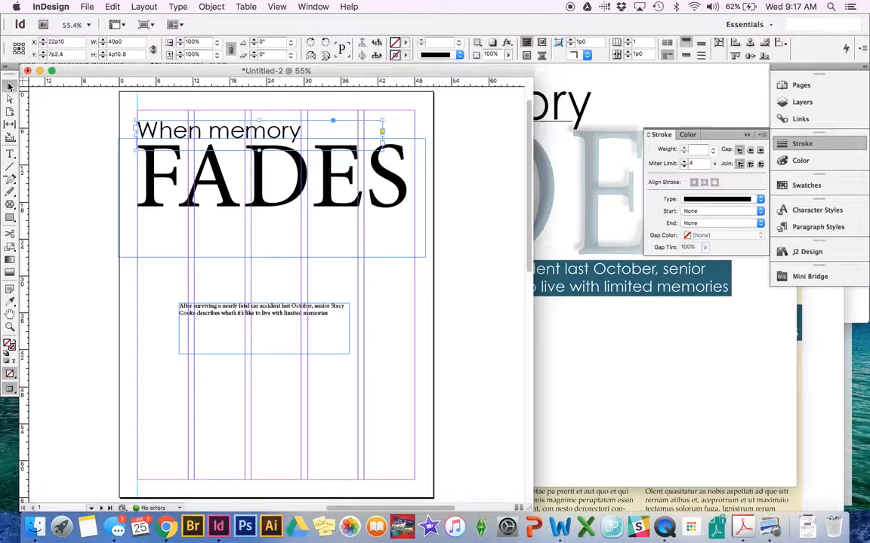
Draw a horizontal line about 24p11 long under "When memory", from the left margin to just before the tail of the y
click(582, 222)
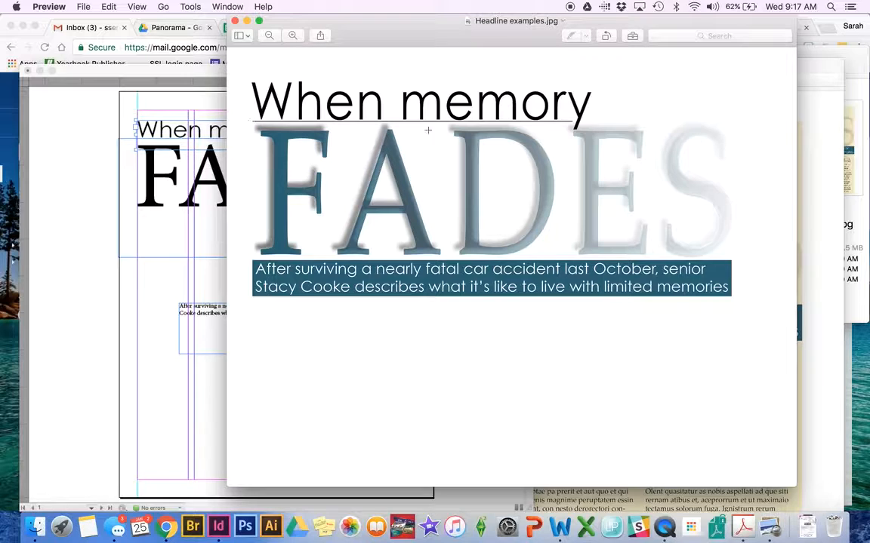
click(100, 164)
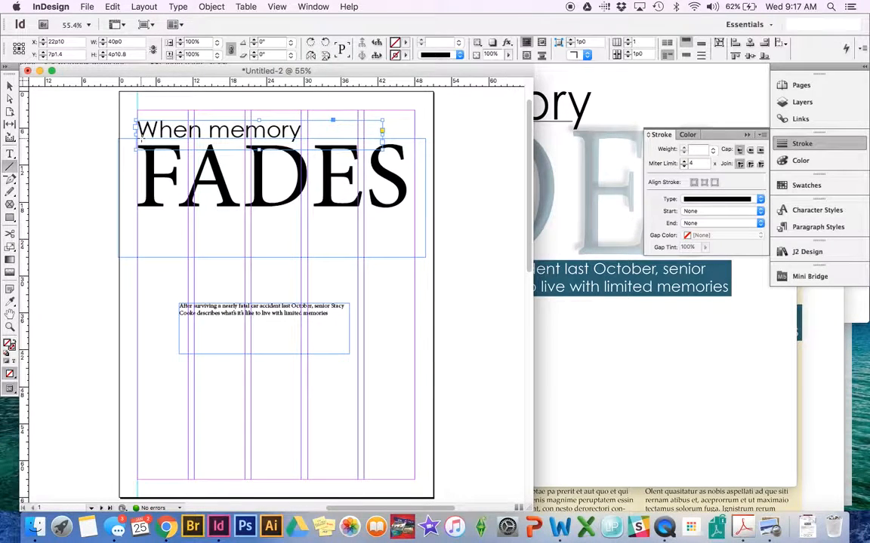
key(super+equal)
key(super+equal)
key(super+equal)
scroll(140, 138, down, 5)
scroll(140, 138, up, 3)
scroll(140, 139, left, 2)
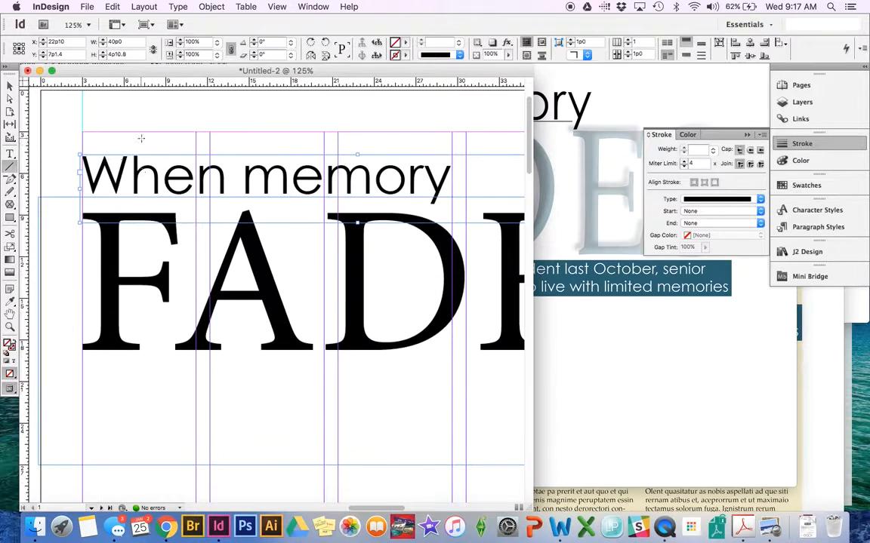
drag(85, 200, 430, 224)
Check the line's end against the tail of the y and give the line a 1 pt stroke
key(super+equal)
key(super+equal)
key(super+equal)
key(super+equal)
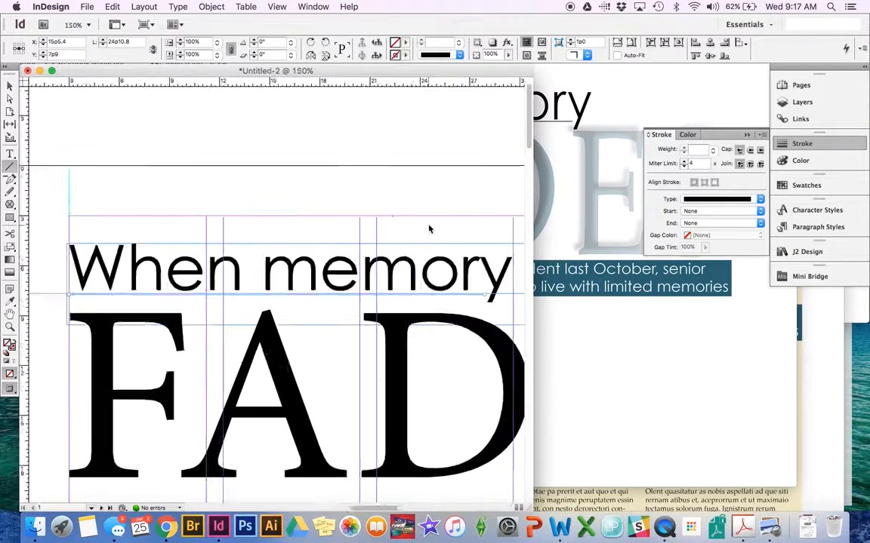
scroll(428, 225, right, 10)
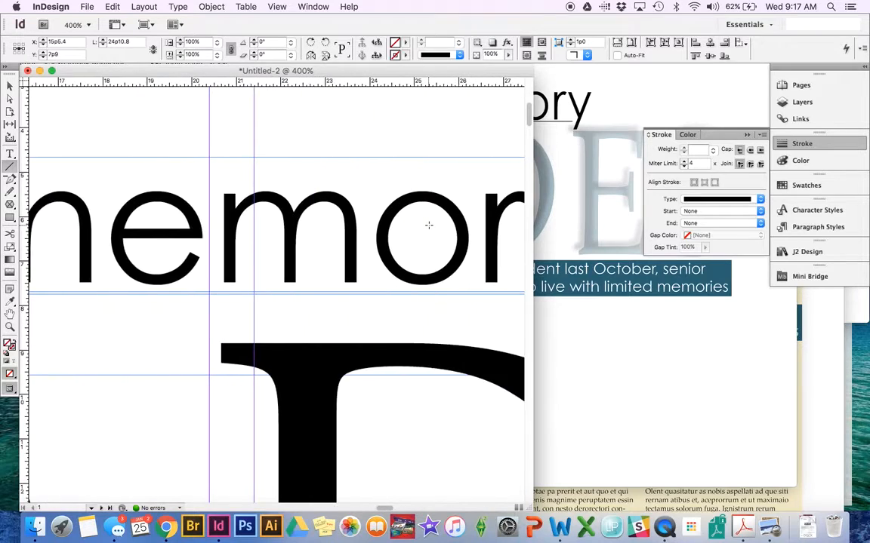
click(10, 83)
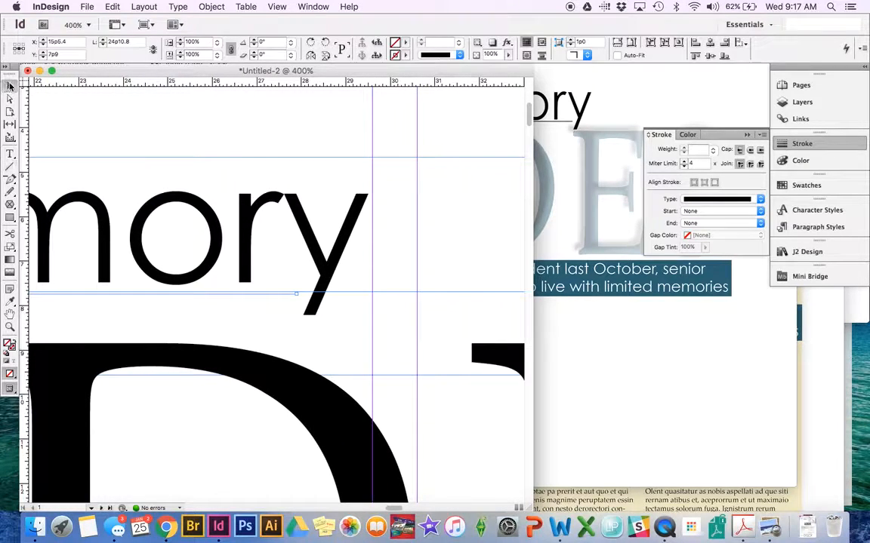
click(459, 45)
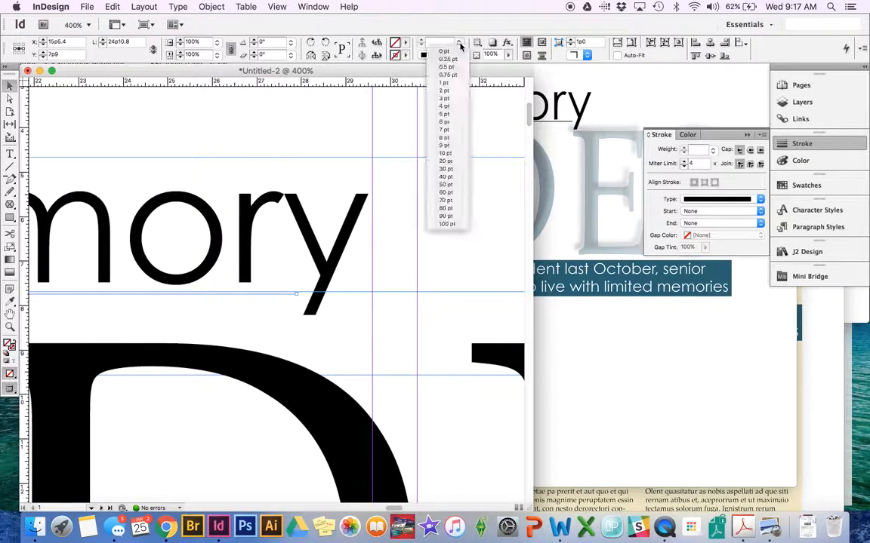
click(444, 82)
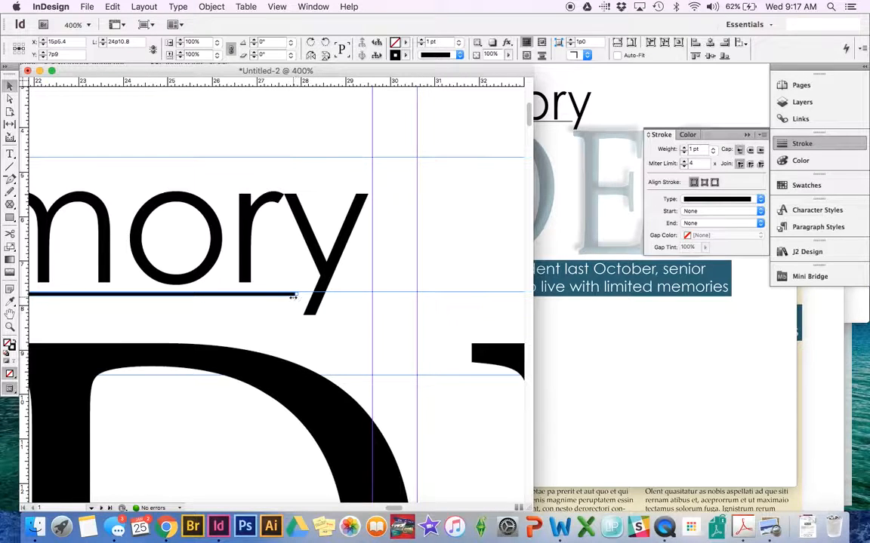
click(287, 120)
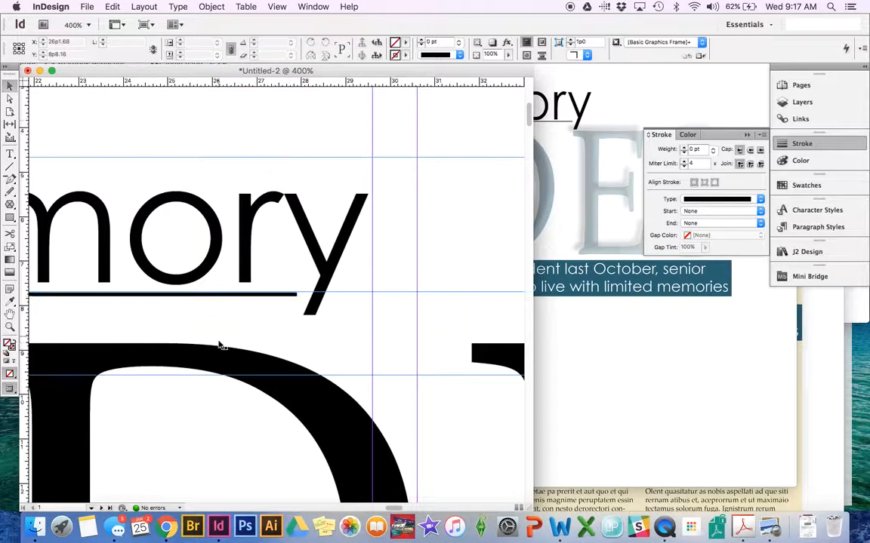
Turn on Overprint Preview and hide the frame edges to view the underlined headline cleanly
key(super+0)
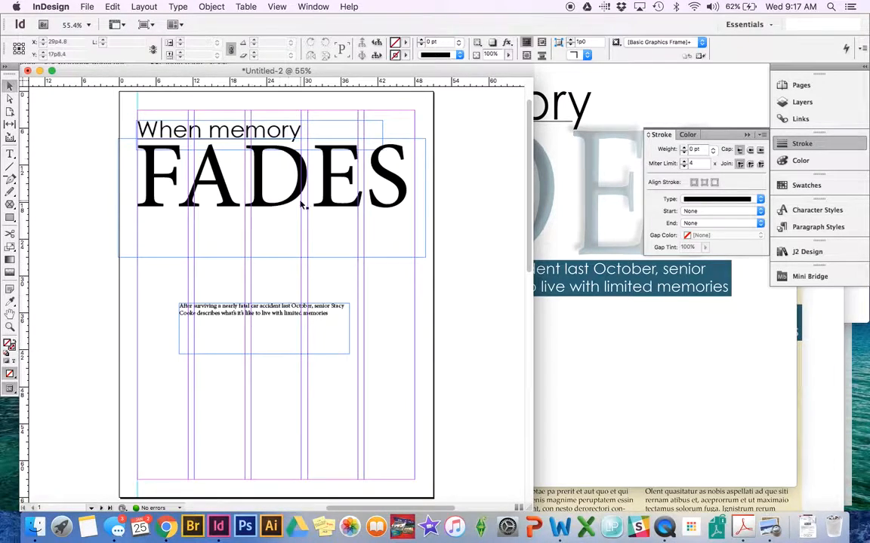
click(277, 7)
click(277, 7)
click(277, 7)
click(308, 21)
key(ctrl+super+h)
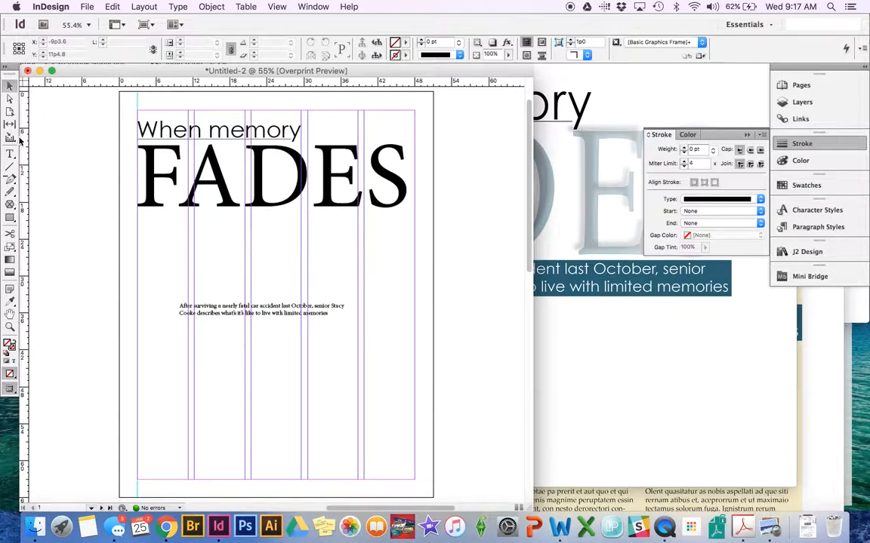
click(47, 152)
key(super+equal)
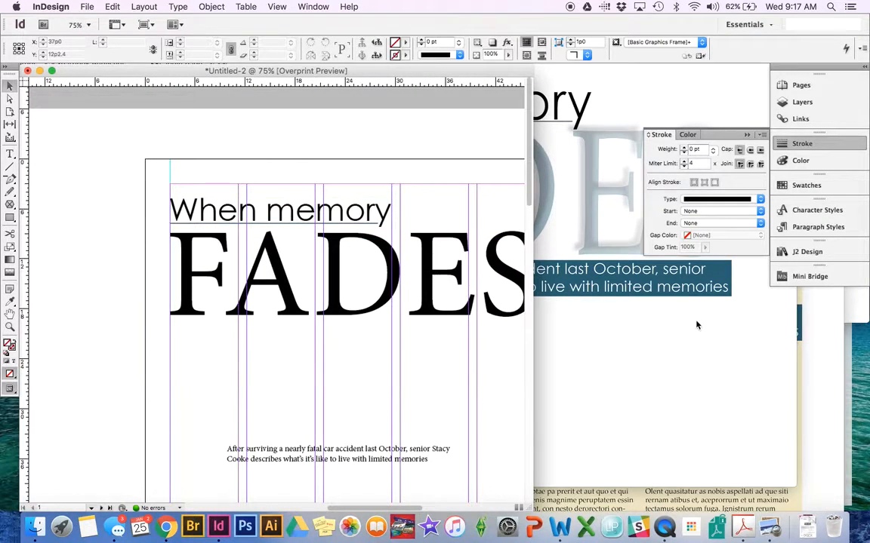
Check the fading effect in the example headline and widen the document window to show more space around the page
click(627, 289)
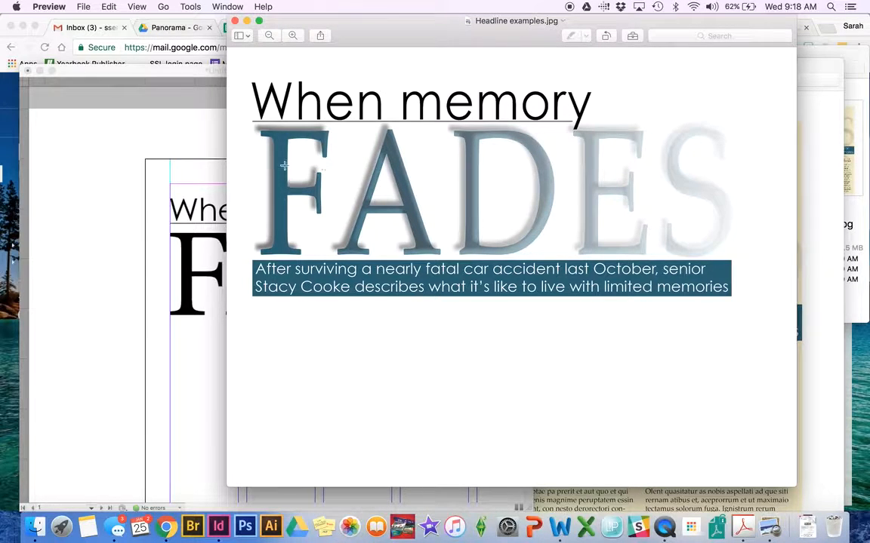
click(153, 272)
click(10, 153)
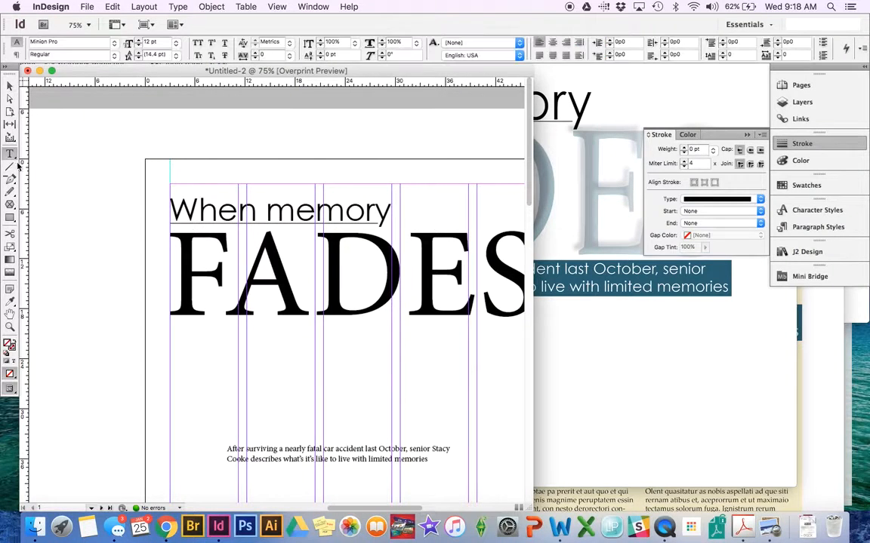
key(super+minus)
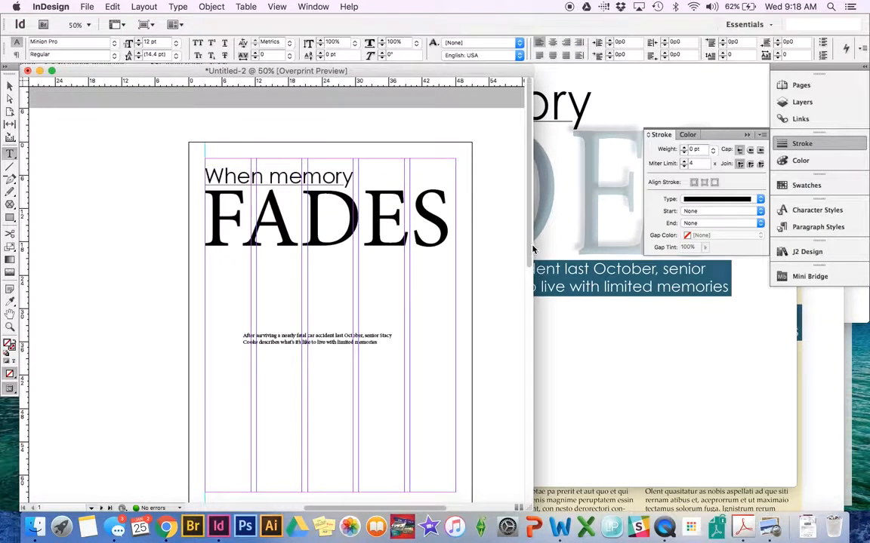
drag(532, 249, 672, 249)
Shorten the "FADES" text frame from below and fit the frame to its content
click(369, 217)
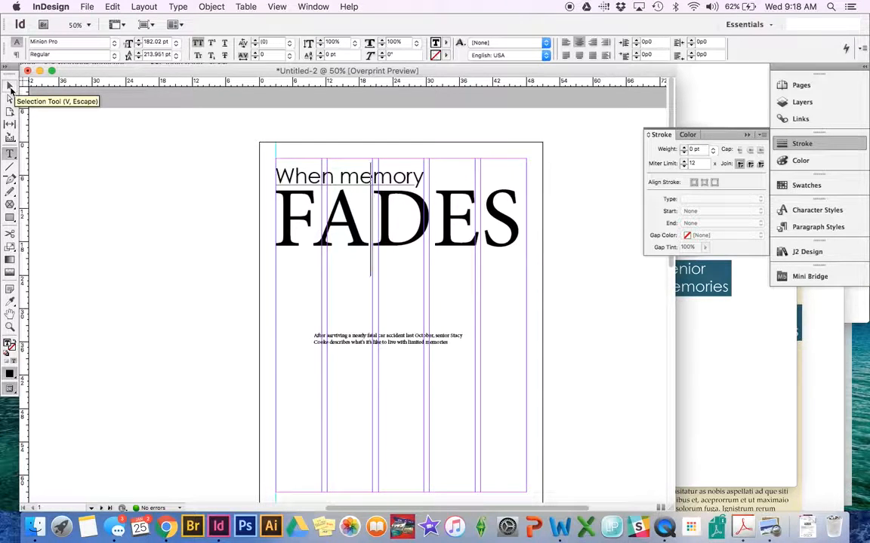
click(10, 88)
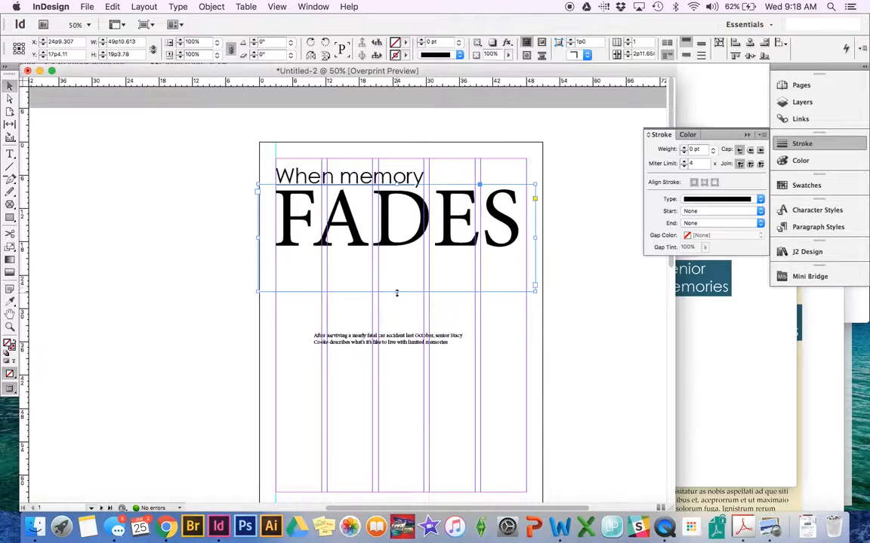
drag(396, 292, 397, 258)
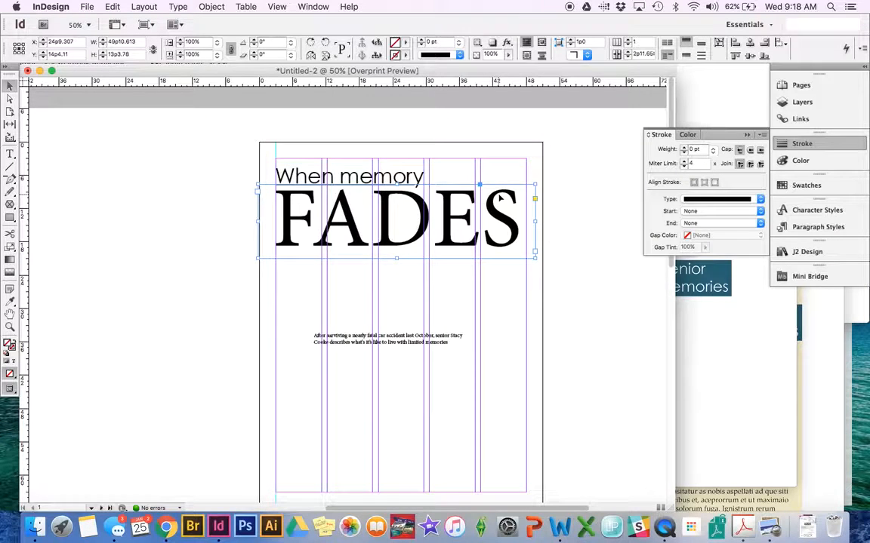
key(super+alt+c)
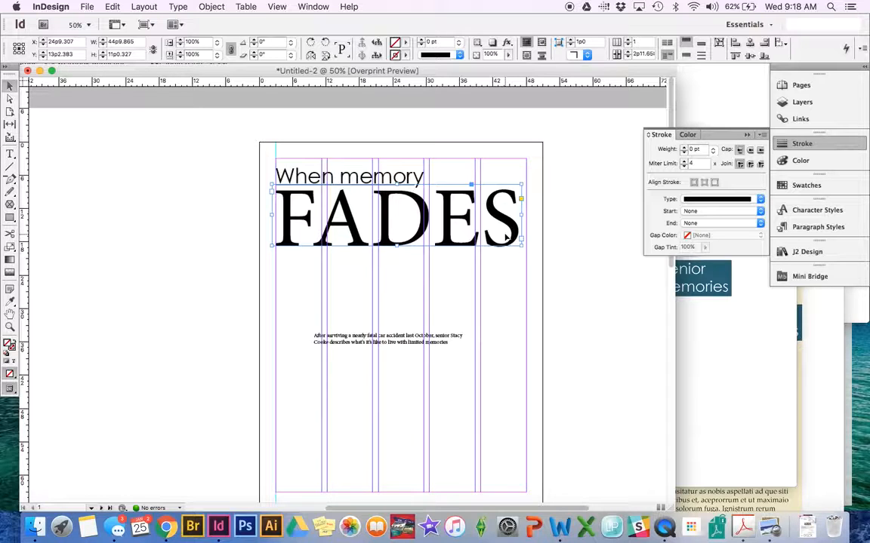
click(211, 6)
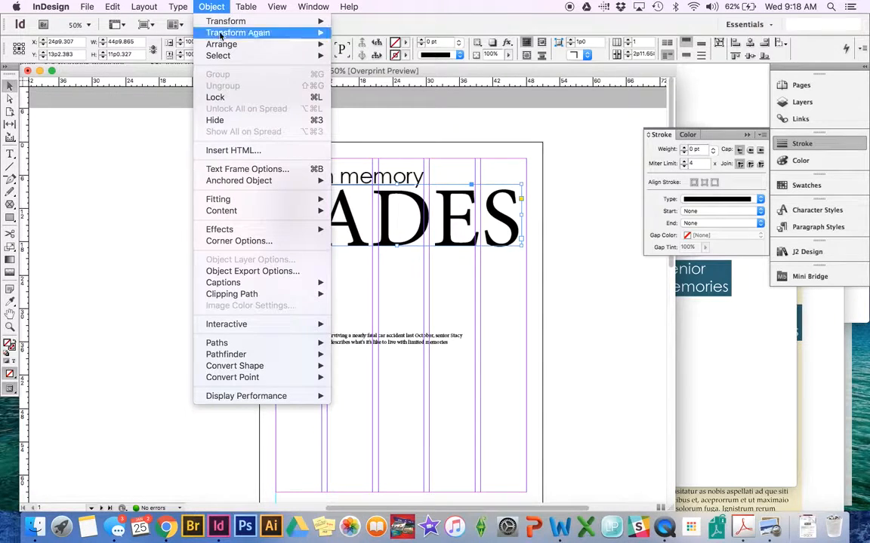
mouse_move(231, 203)
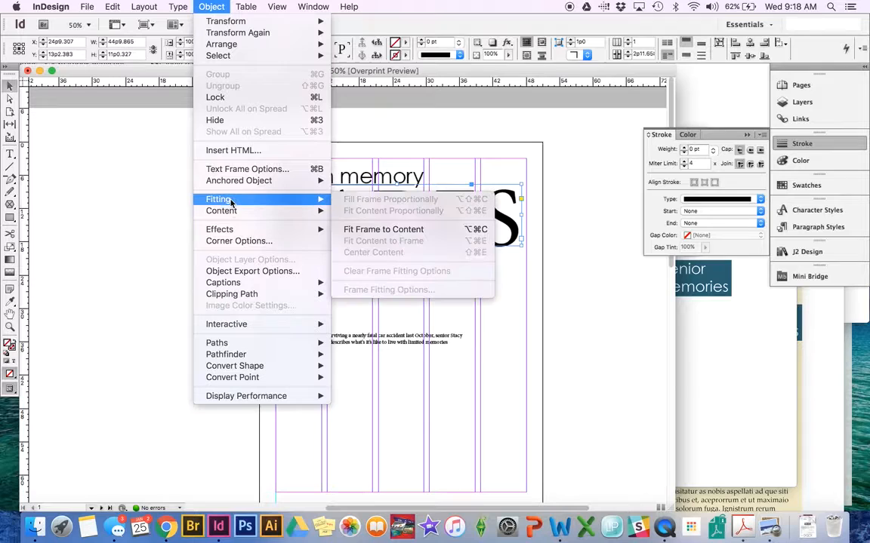
click(394, 230)
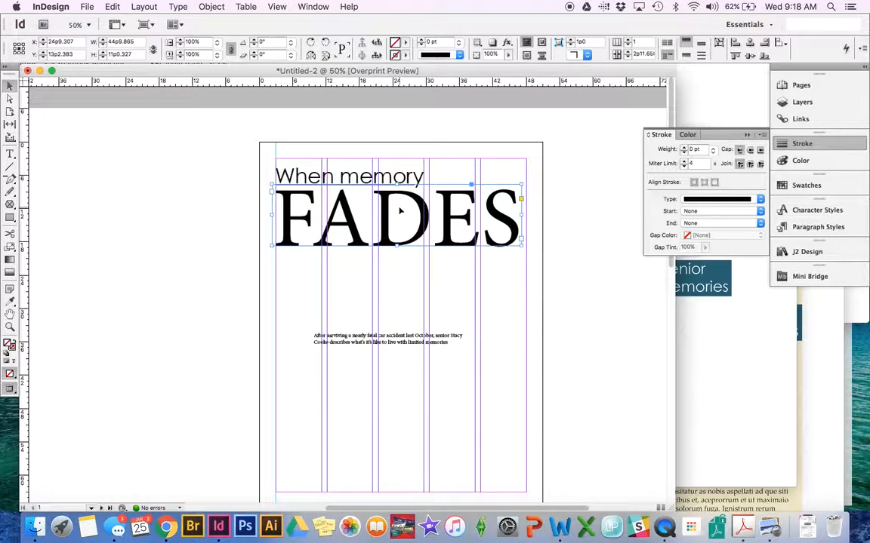
Apply a linear Gradient Feather at 0° to the "FADES" object and also to its text
right_click(427, 204)
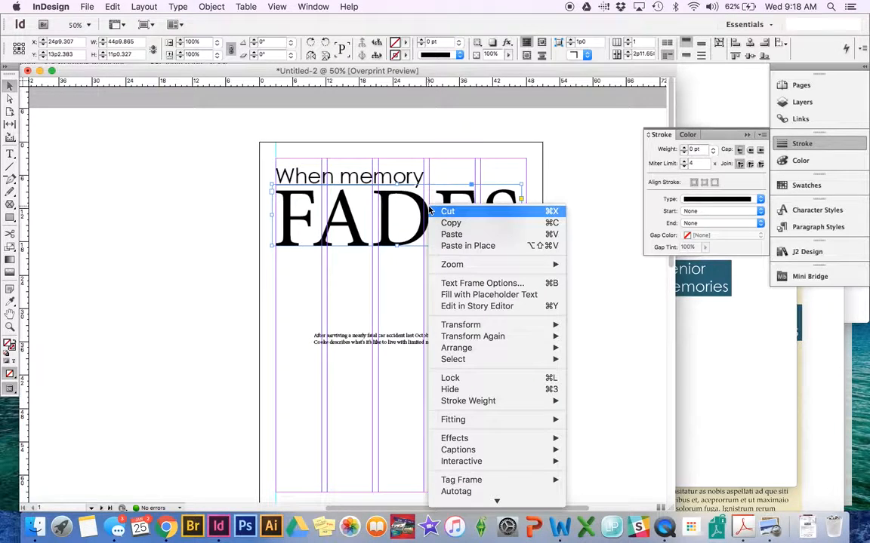
mouse_move(474, 441)
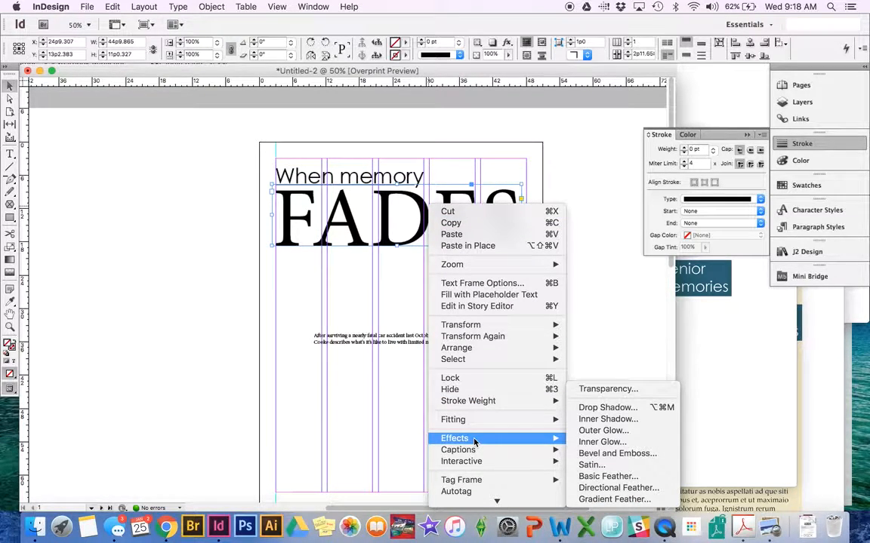
click(626, 500)
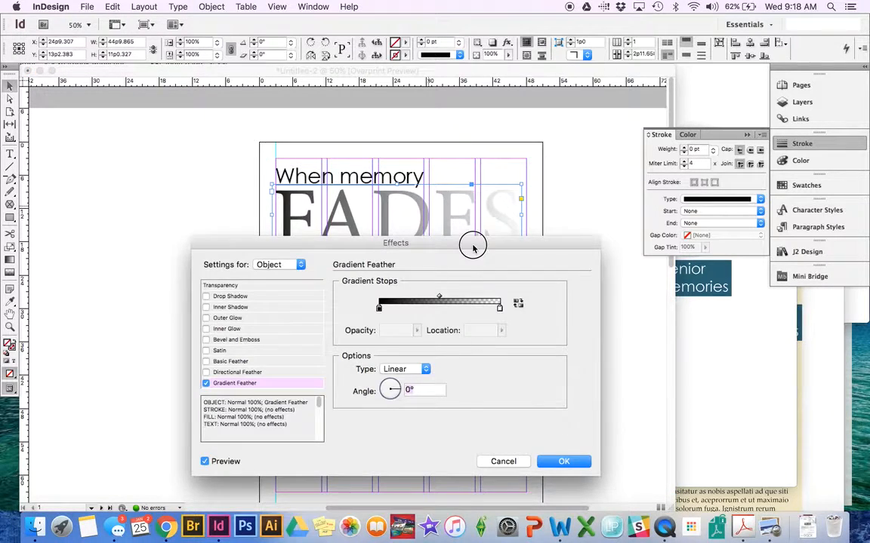
drag(472, 245, 422, 281)
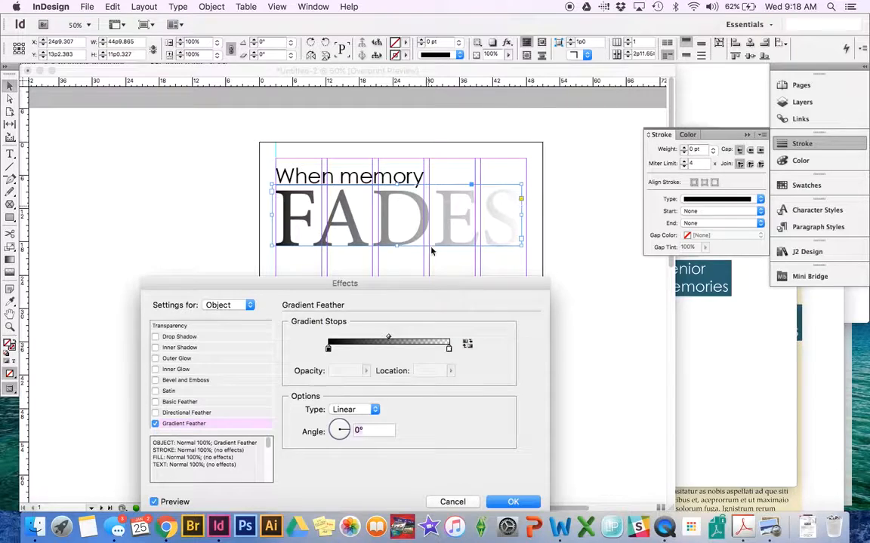
click(240, 305)
click(227, 339)
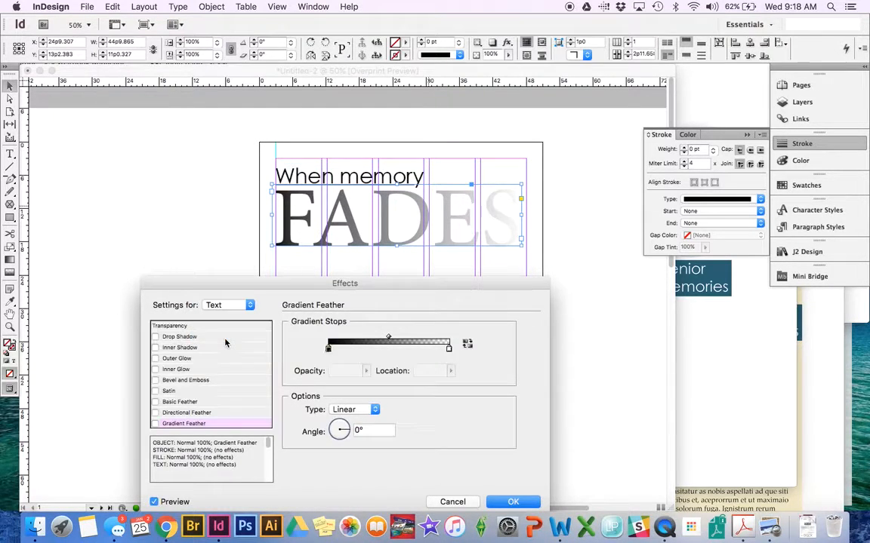
click(154, 424)
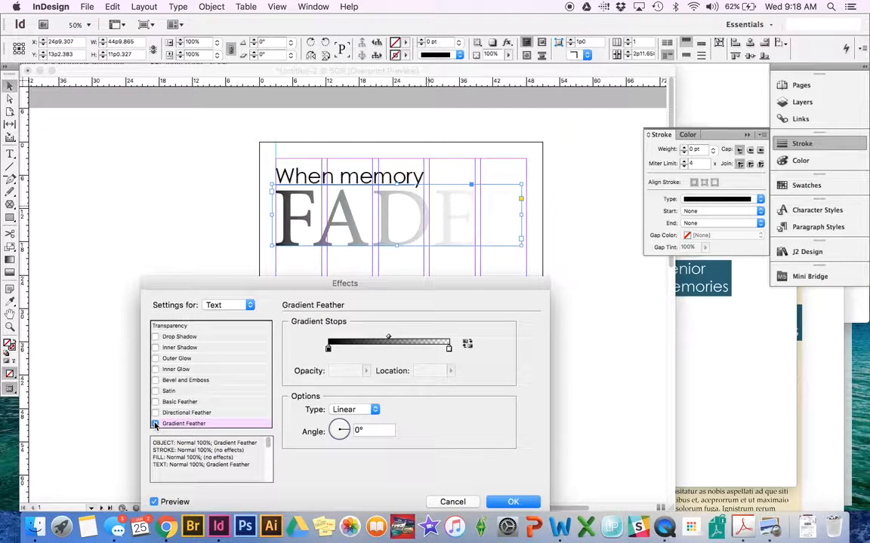
Turn off the object-level Gradient Feather on "FADES" and return to the effect settings for its text
click(205, 305)
click(216, 273)
click(155, 425)
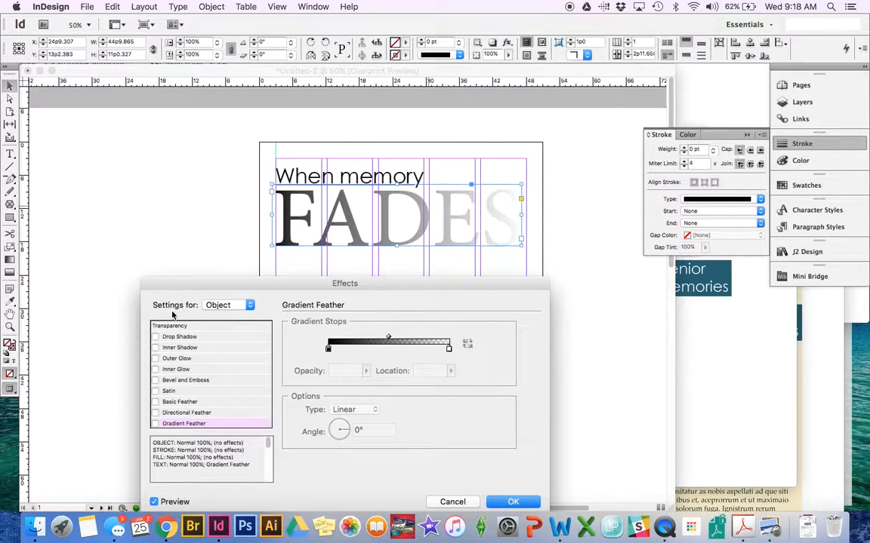
click(252, 306)
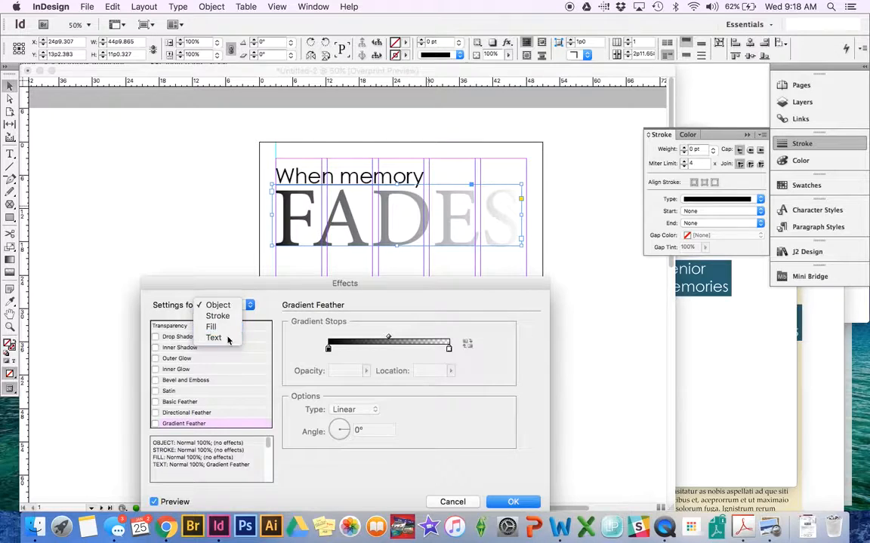
click(214, 306)
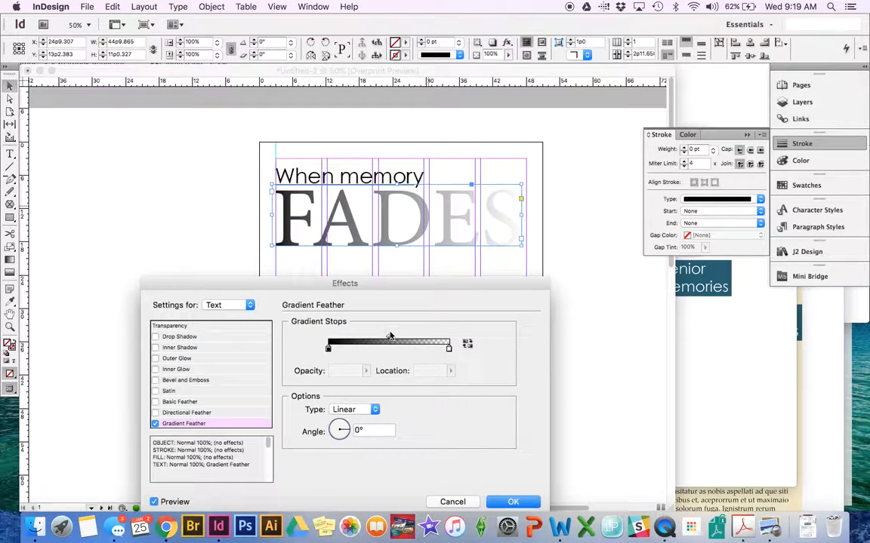
Shift the midpoint of the "FADES" text's gradient feather to 72.01% and add a Drop Shadow to the text
drag(390, 336, 414, 338)
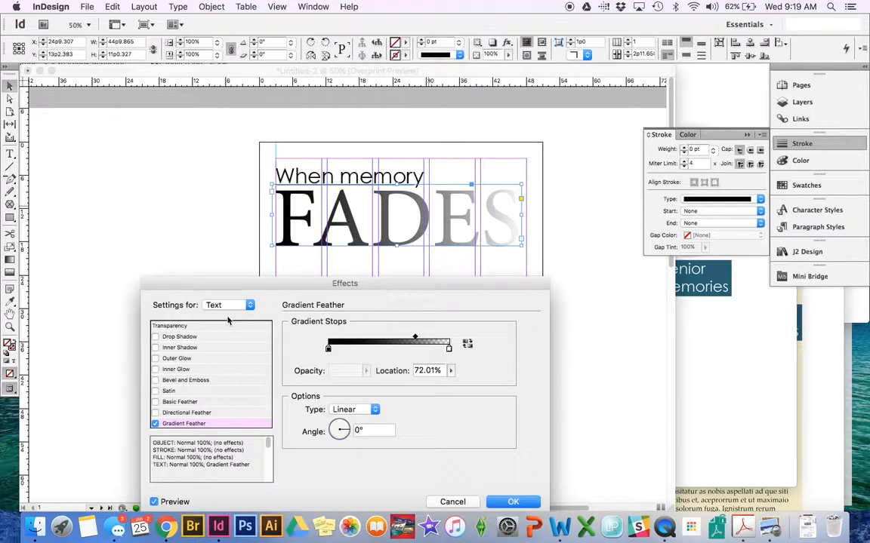
click(677, 309)
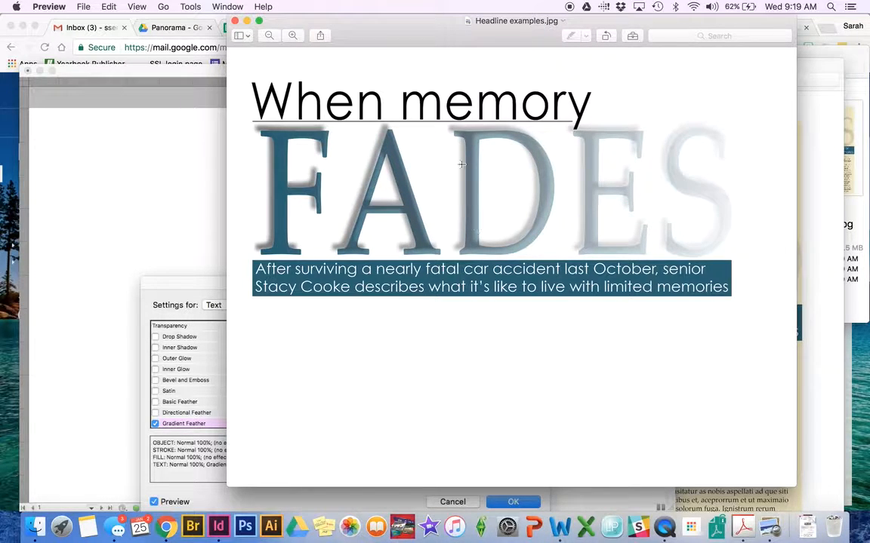
click(143, 341)
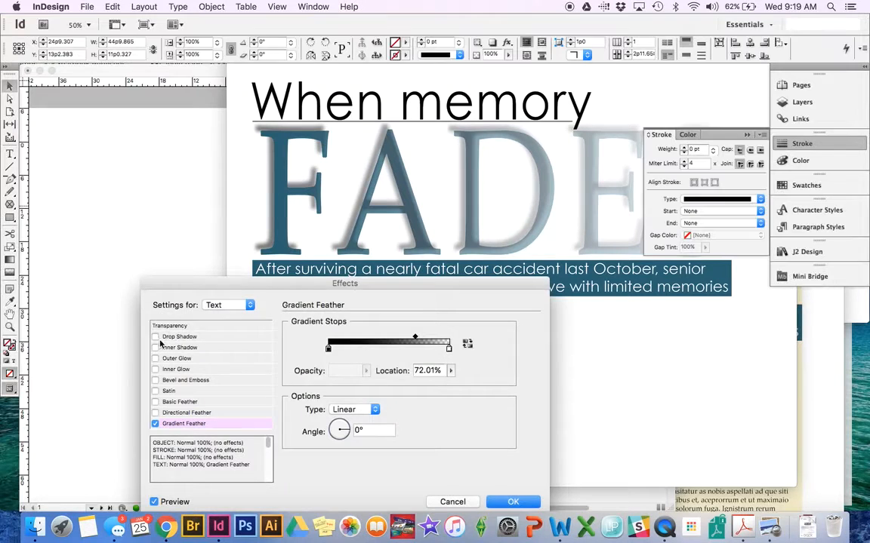
click(155, 337)
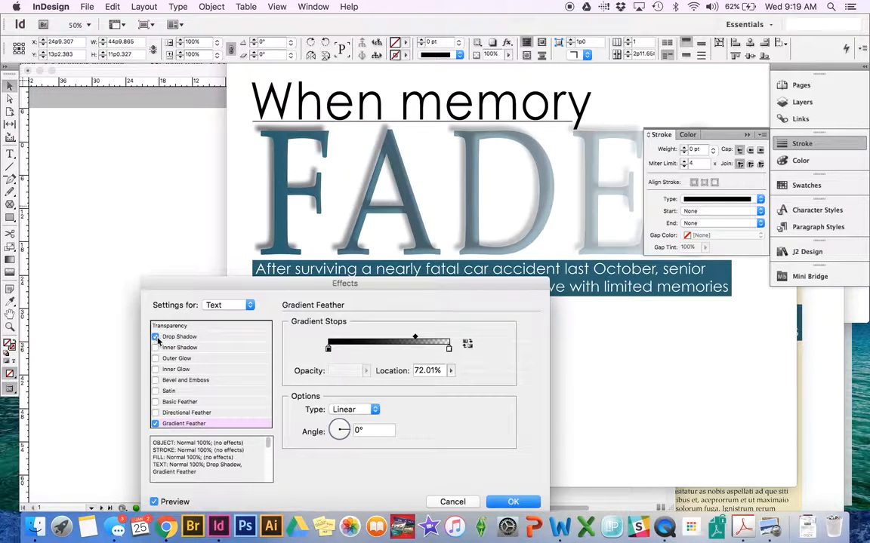
Compare the "FADES" shadow with the example headline and set its drop shadow angle to -56°
drag(376, 288, 372, 287)
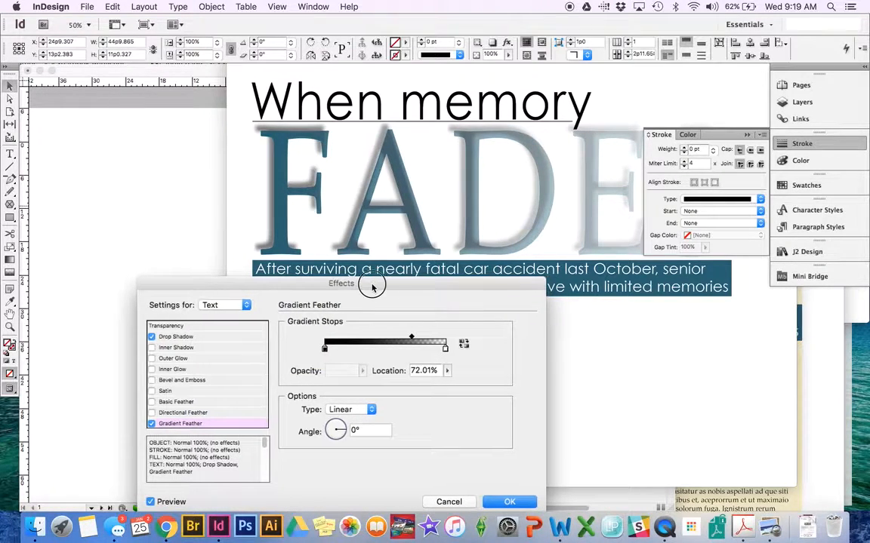
click(160, 238)
click(543, 150)
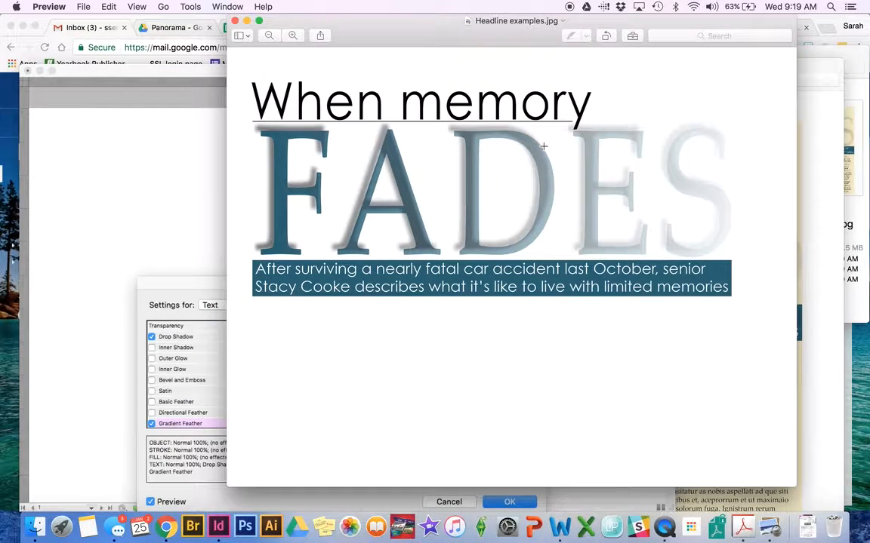
click(182, 209)
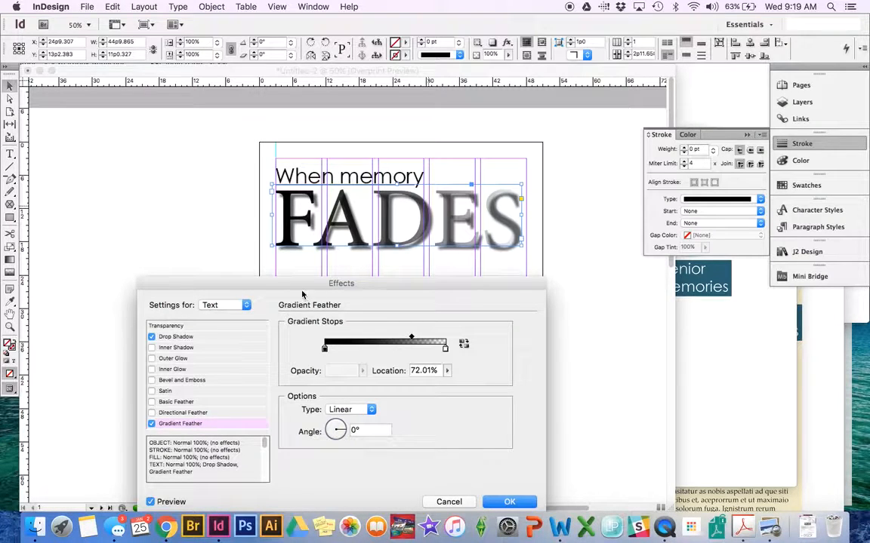
mouse_move(295, 284)
mouse_down()
mouse_move(278, 279)
mouse_move(284, 284)
mouse_up()
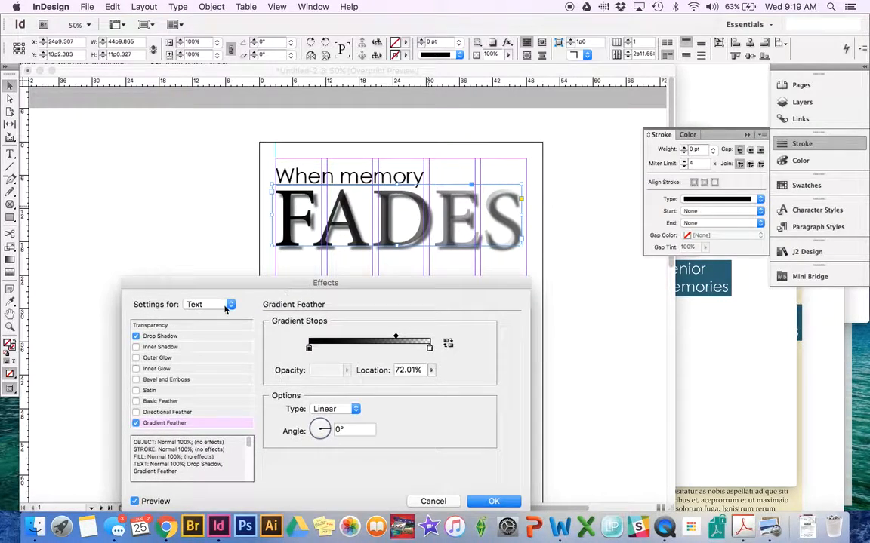
click(225, 308)
click(209, 307)
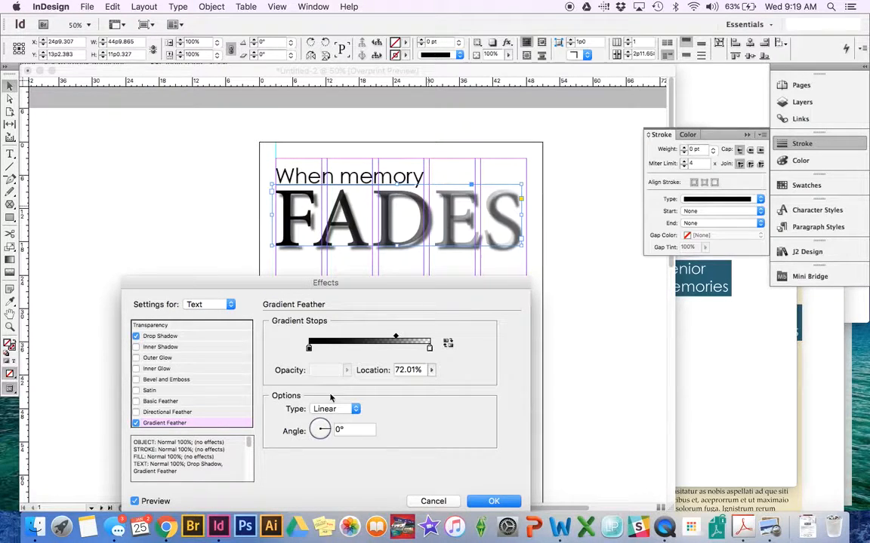
mouse_move(249, 286)
mouse_down()
mouse_move(252, 277)
mouse_move(246, 282)
mouse_up()
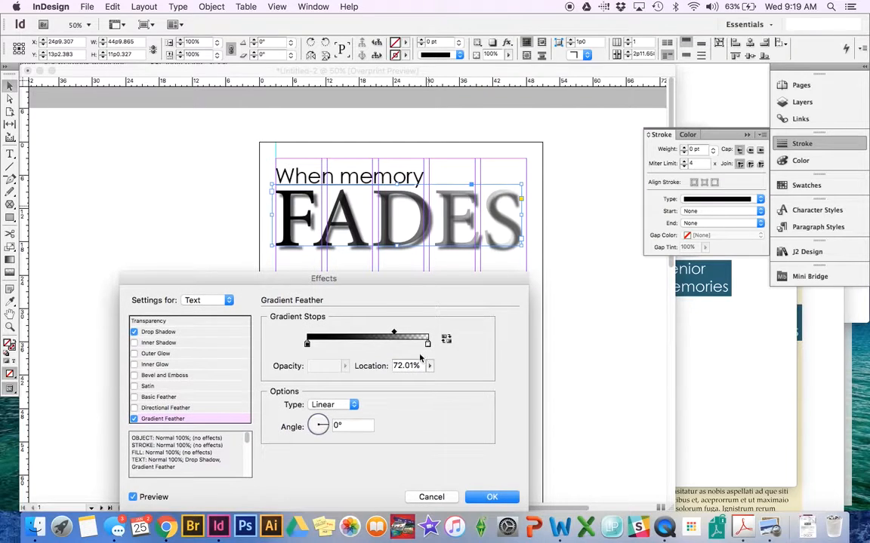
mouse_move(314, 423)
mouse_down()
mouse_move(327, 428)
mouse_move(305, 441)
mouse_move(292, 412)
mouse_move(317, 406)
mouse_move(300, 406)
mouse_move(321, 427)
mouse_up()
click(156, 335)
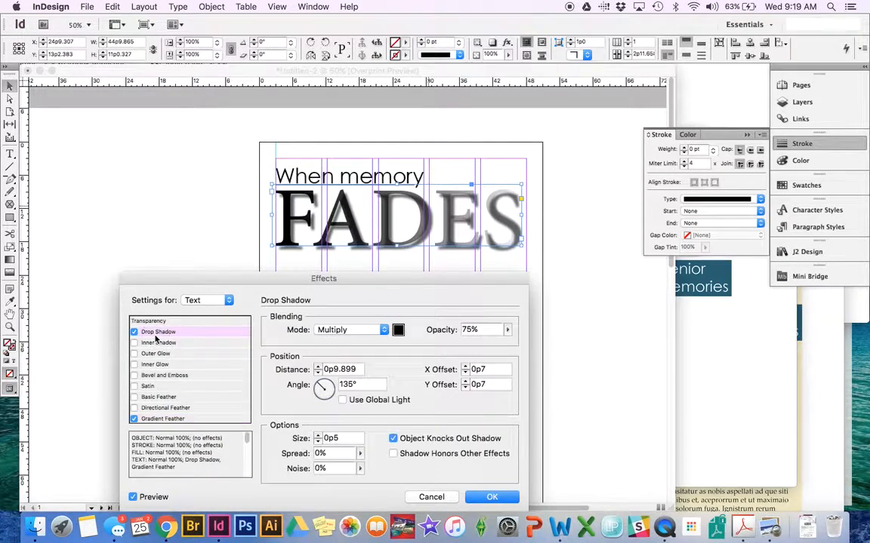
drag(320, 384, 349, 428)
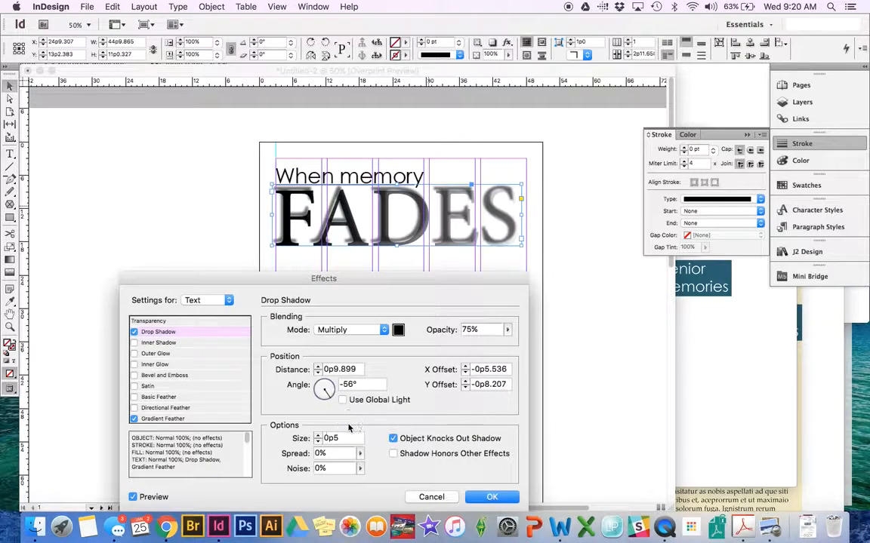
Compare the shadow direction with the example headline, minimize both example images and reposition the effect settings to uncover "FADES"
click(721, 309)
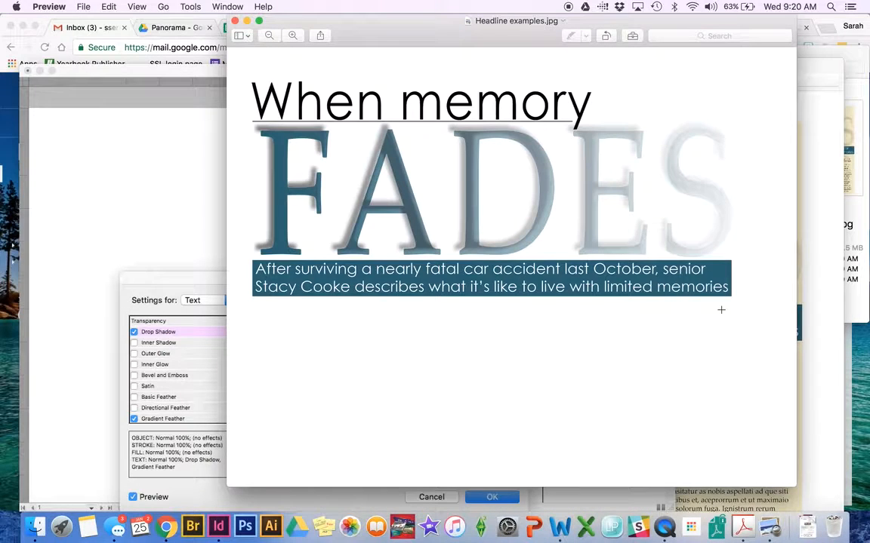
click(173, 280)
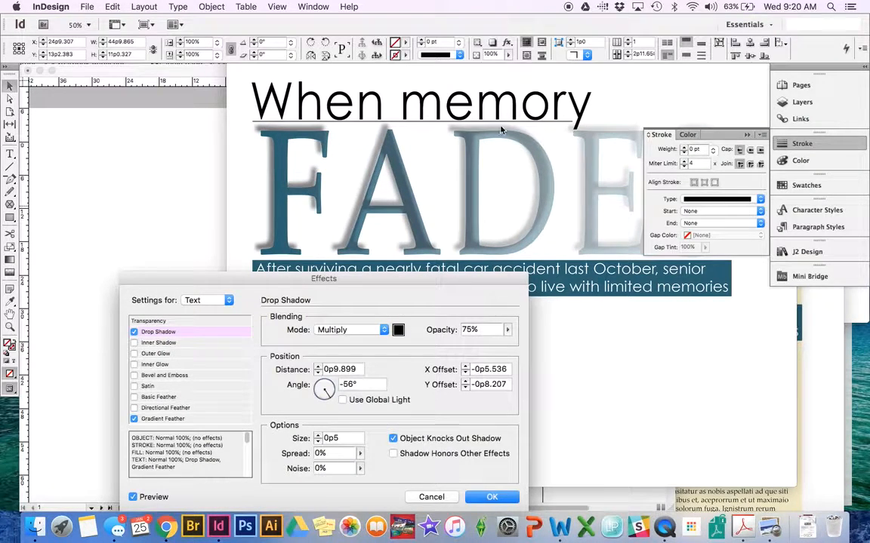
key(super+Tab)
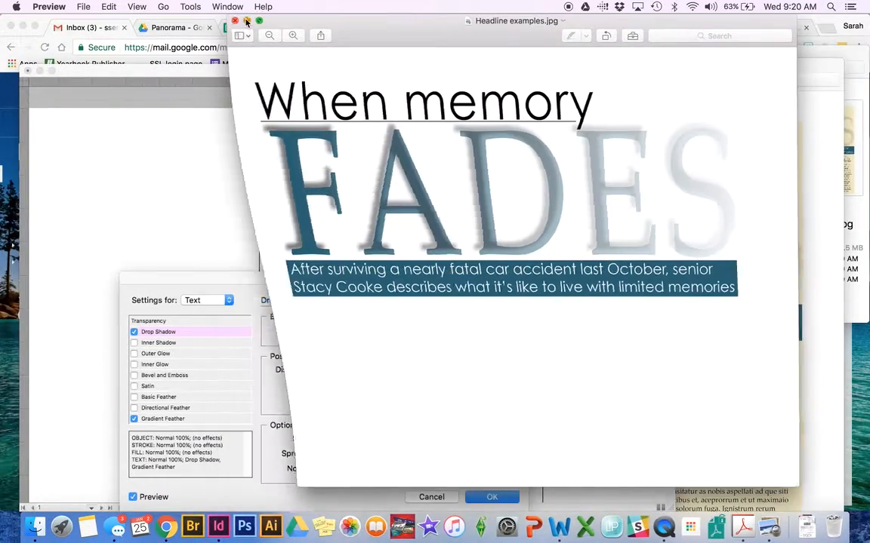
click(246, 21)
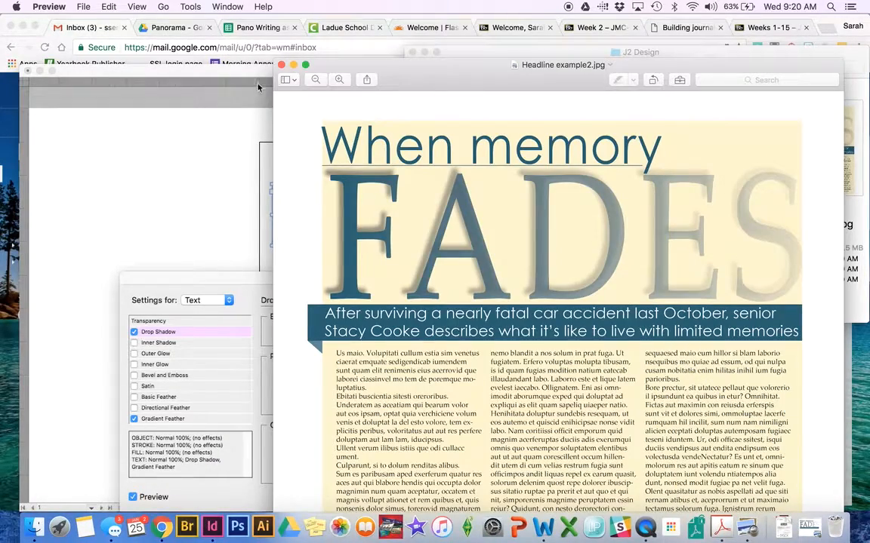
click(292, 65)
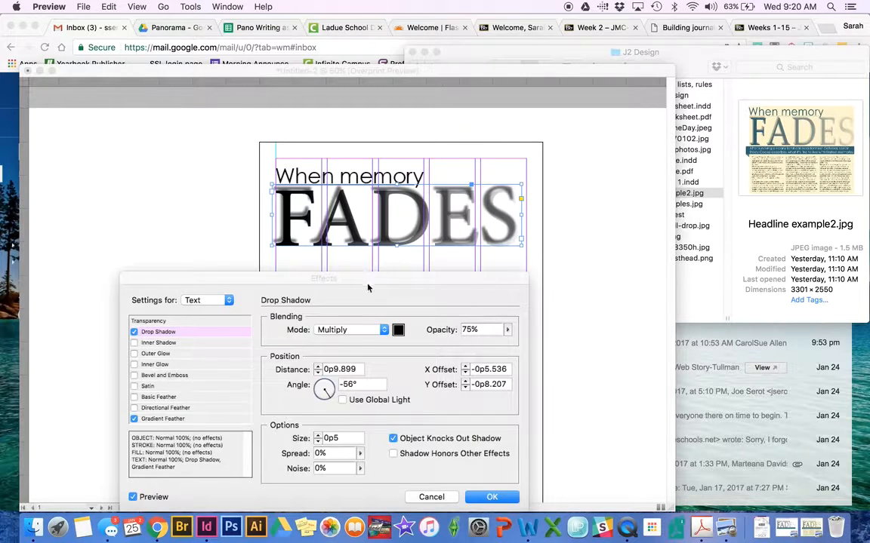
drag(367, 287, 329, 275)
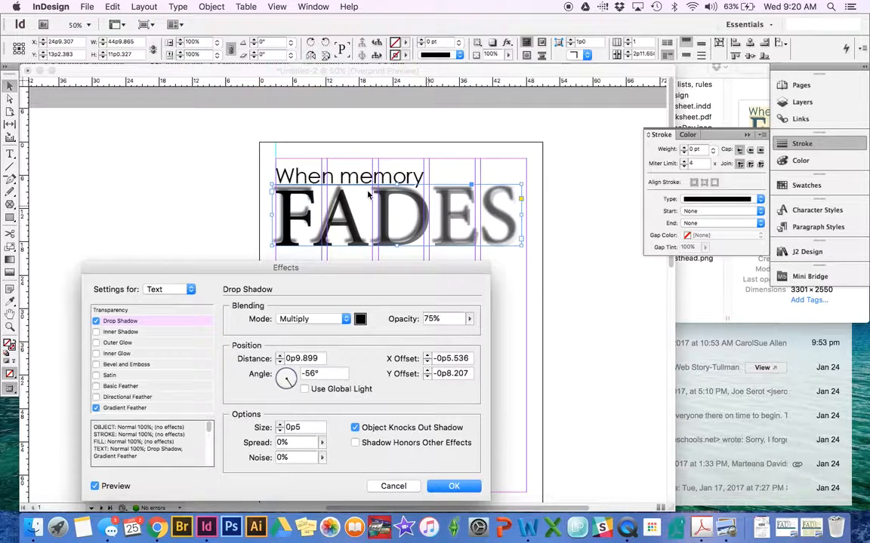
Make the "FADES" drop shadow honor other effects, keep its opacity at 75% and apply the effect settings
click(356, 443)
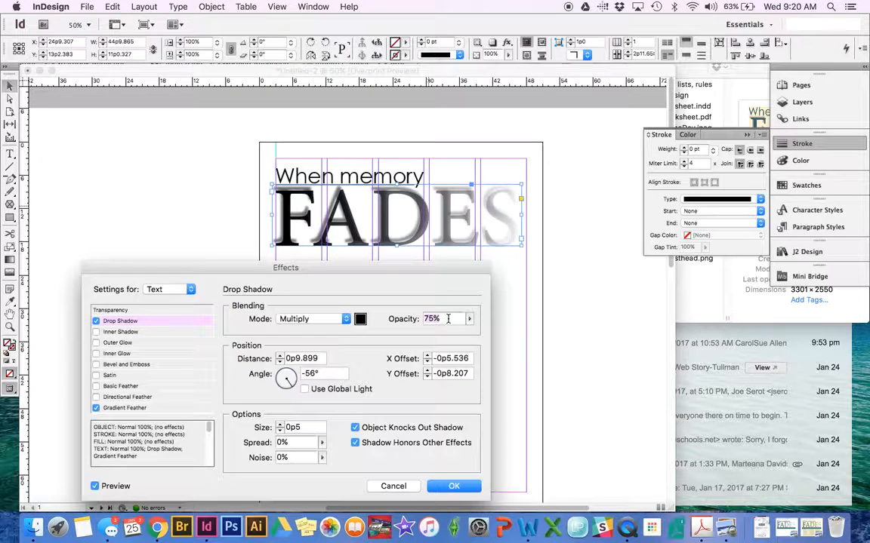
text(100)
click(469, 319)
mouse_move(471, 335)
mouse_down()
mouse_move(420, 333)
mouse_move(457, 332)
mouse_up()
click(446, 286)
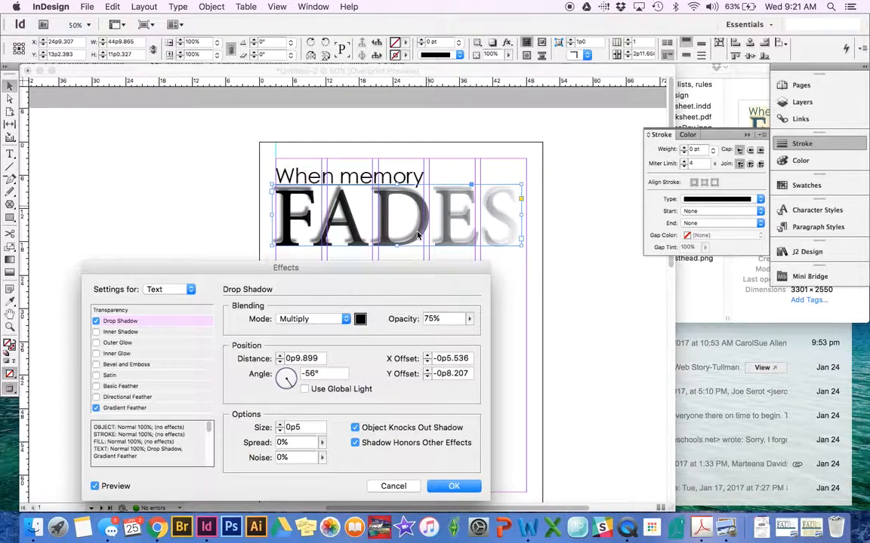
click(454, 486)
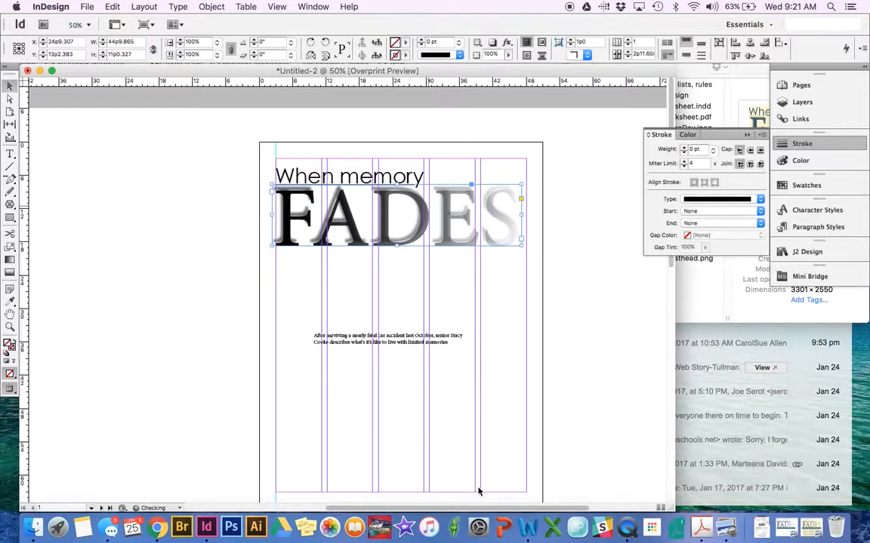
Restore the example headline image to check its color and fill the "FADES" text with teal (R 35, G 167, B 164)
click(786, 528)
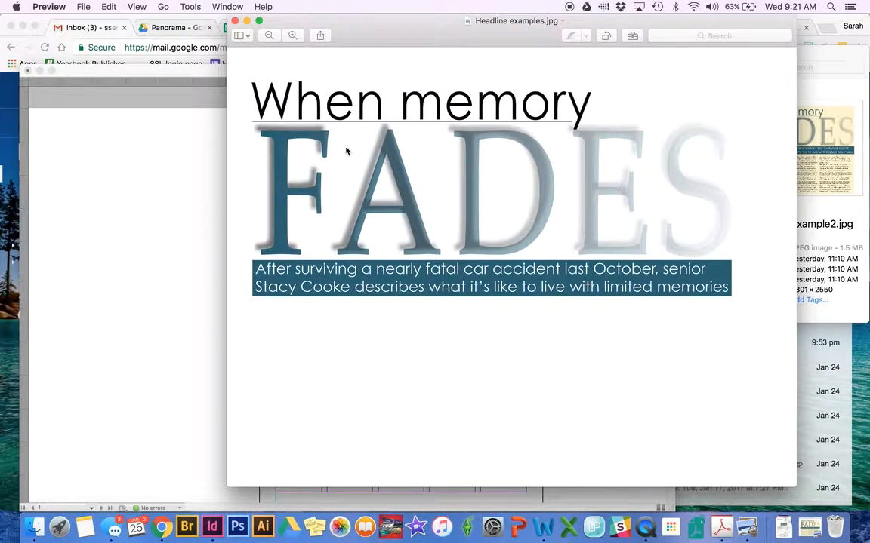
click(105, 235)
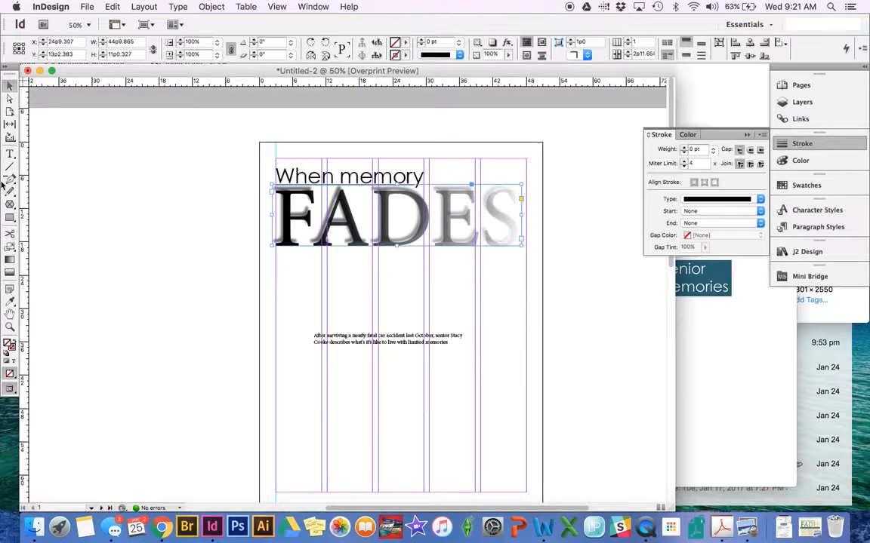
double_click(355, 200)
key(super+a)
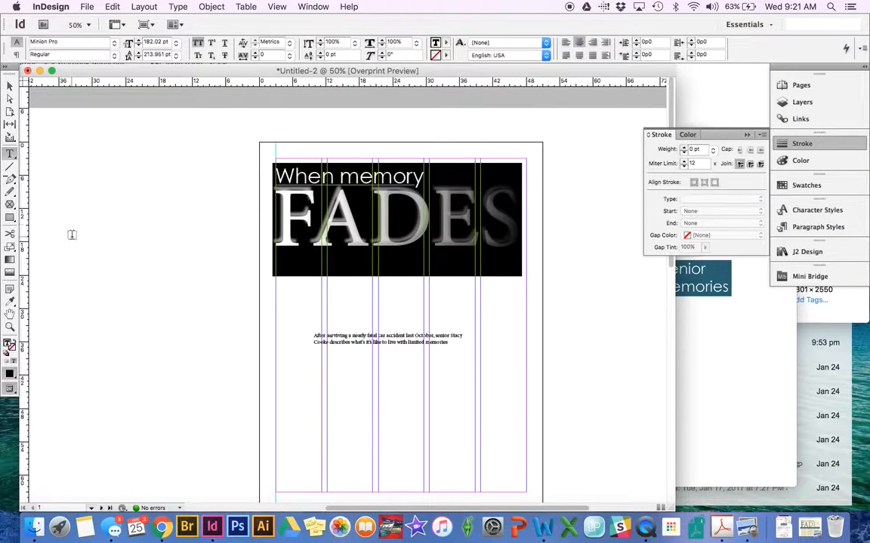
double_click(11, 347)
click(572, 232)
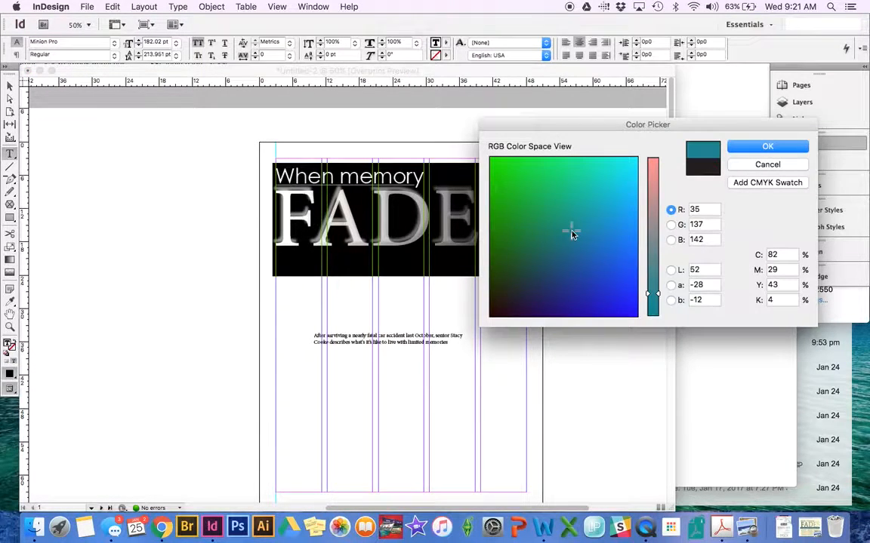
drag(571, 234, 573, 221)
drag(573, 221, 582, 213)
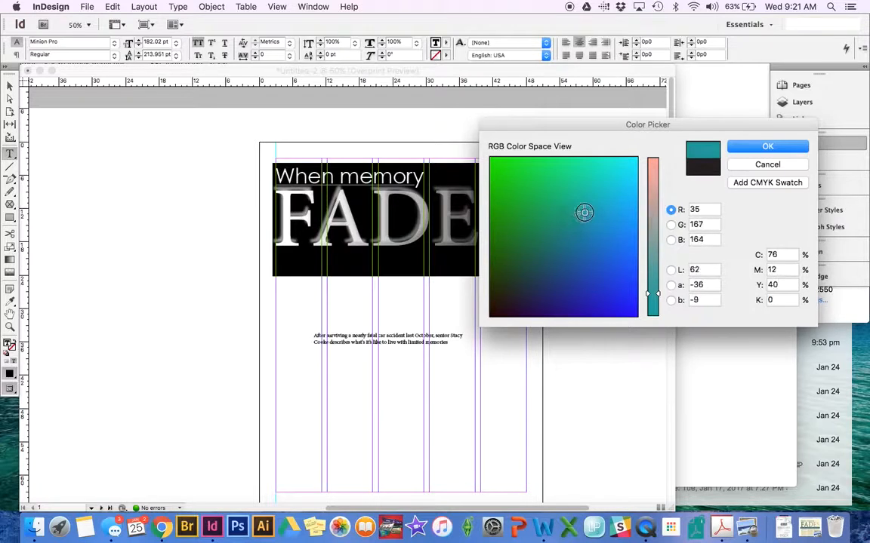
click(757, 145)
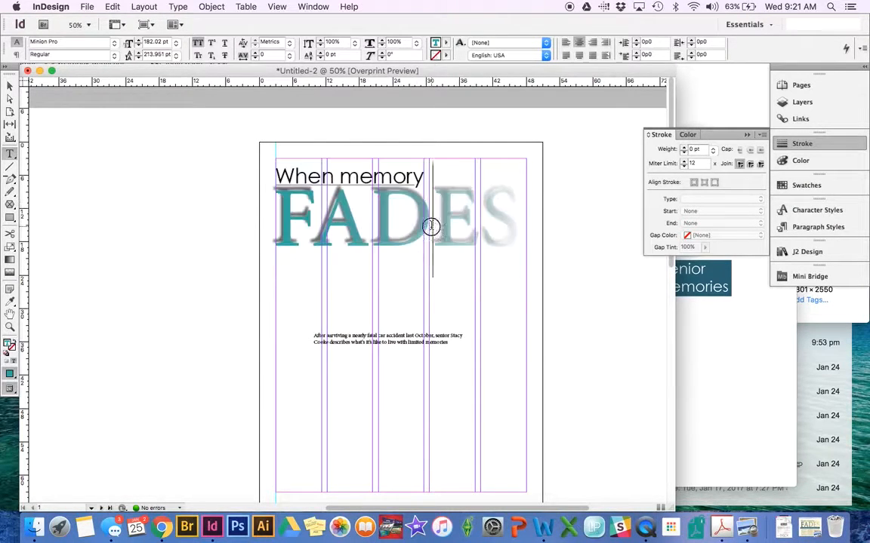
Compare the color with the example and change the "FADES" text to a darker teal (R 34, G 121, B 117)
click(721, 310)
click(111, 226)
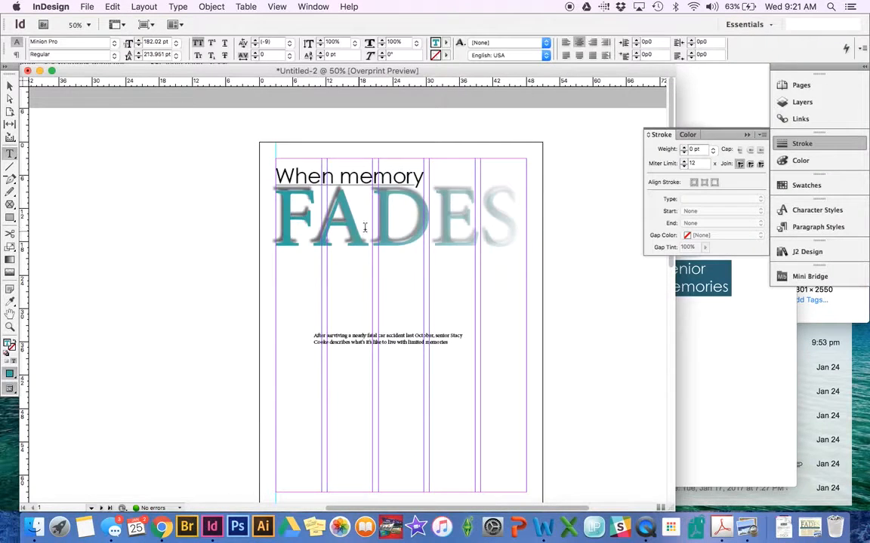
double_click(10, 347)
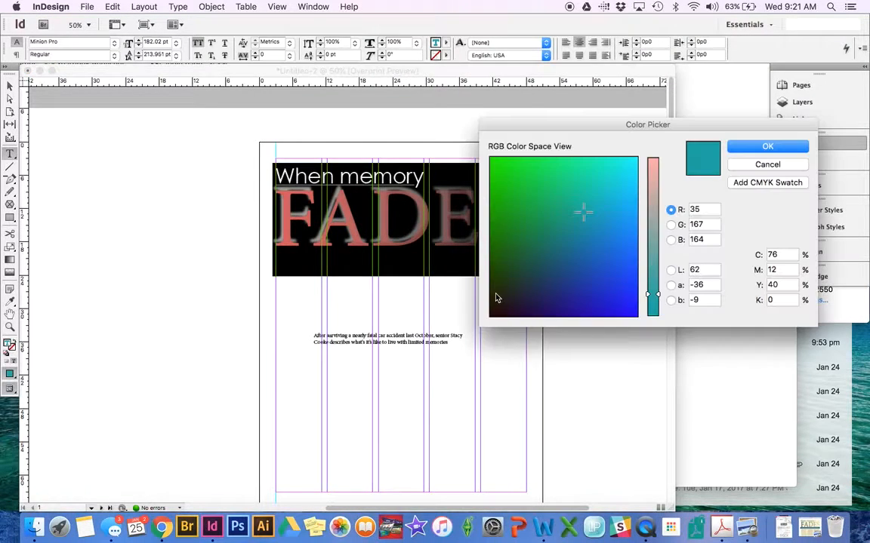
click(547, 255)
click(556, 240)
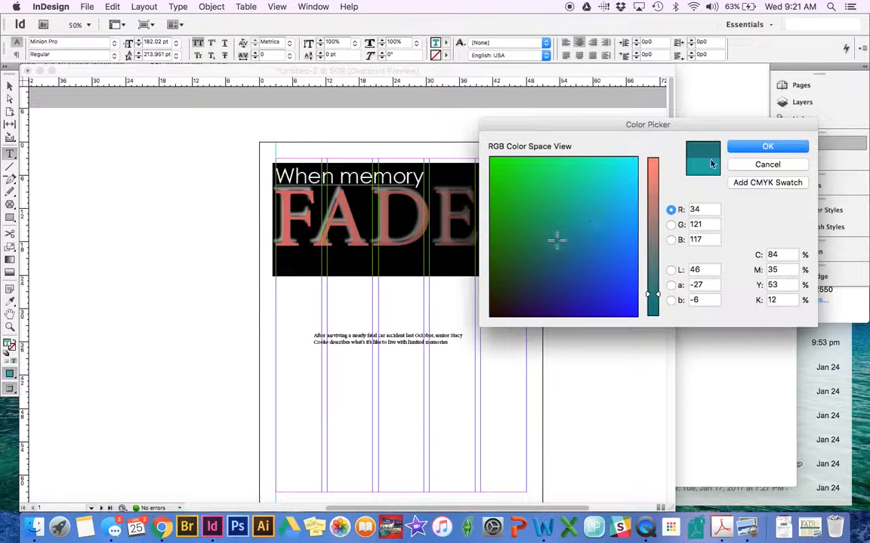
key(Return)
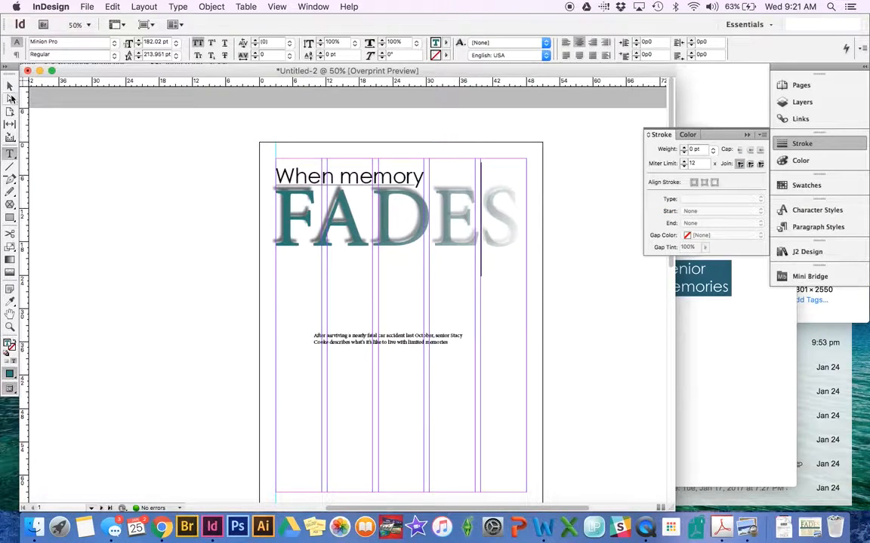
Check the subheadline box in the example image and draw a rectangle about 45p0 wide and 3p1 high directly beneath "FADES"
click(10, 87)
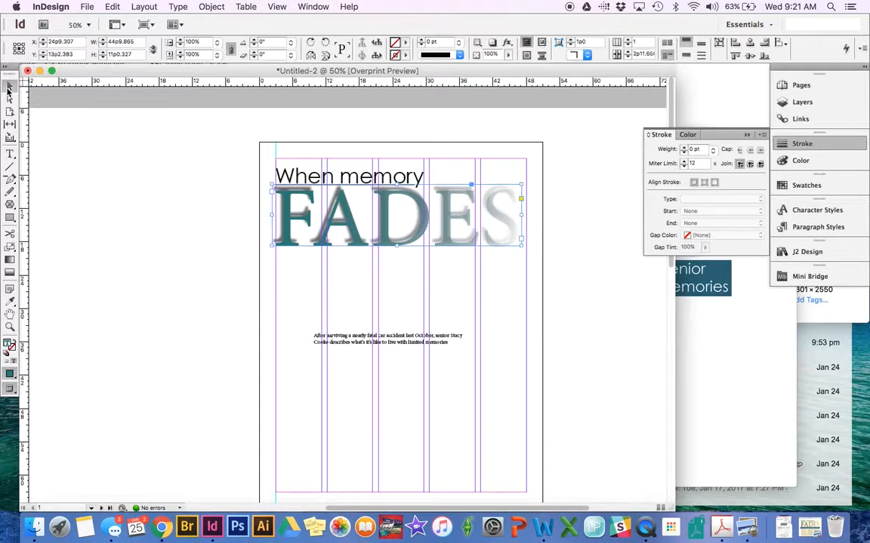
click(750, 342)
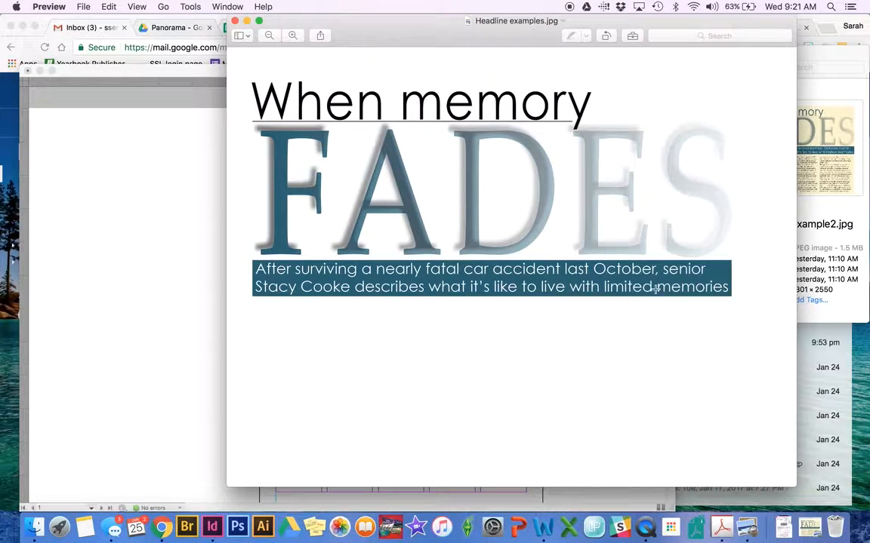
click(133, 243)
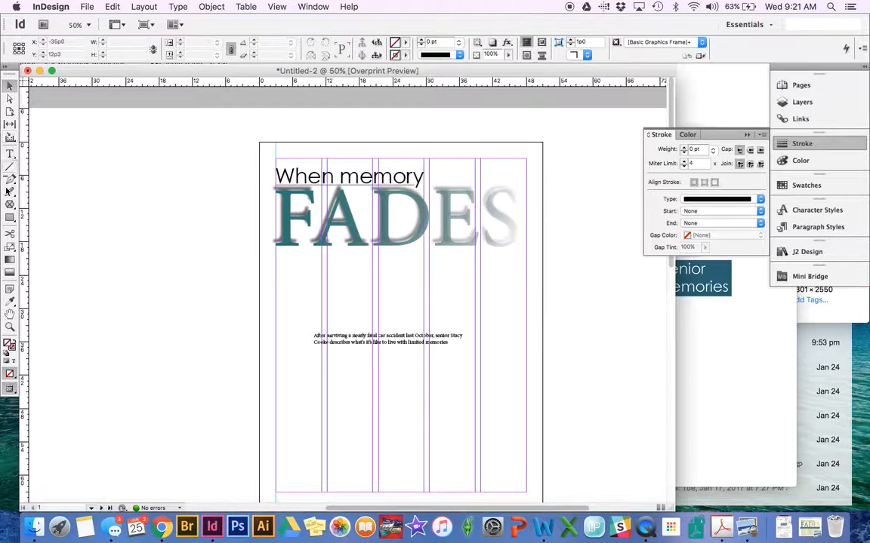
click(10, 218)
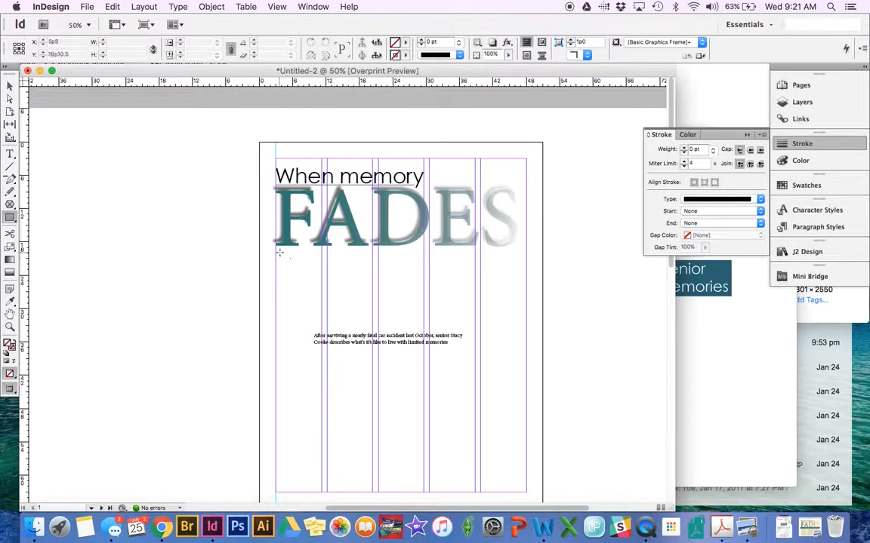
key(super+equal)
key(super+equal)
scroll(279, 253, up, 3)
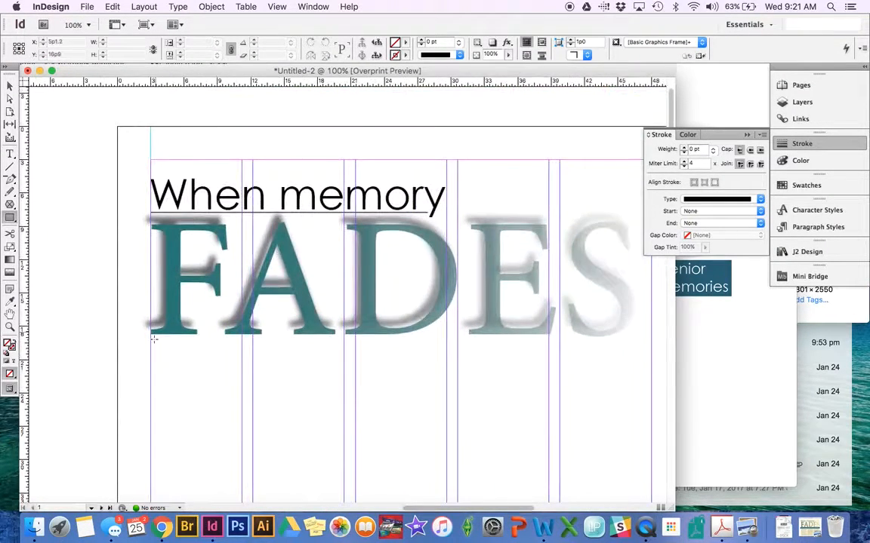
drag(150, 343, 652, 378)
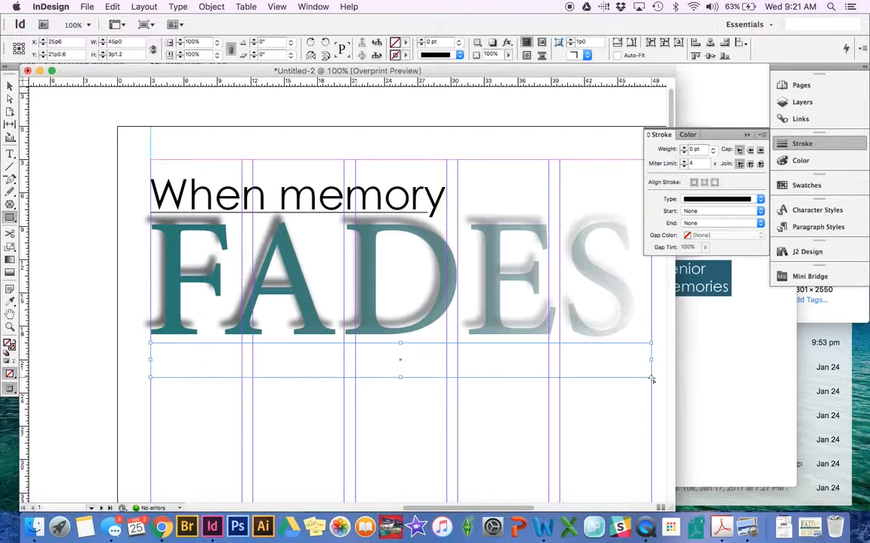
Fill the new rectangle with the teal sampled from the "FADES" letters using the Eyedropper, and deselect it
click(9, 301)
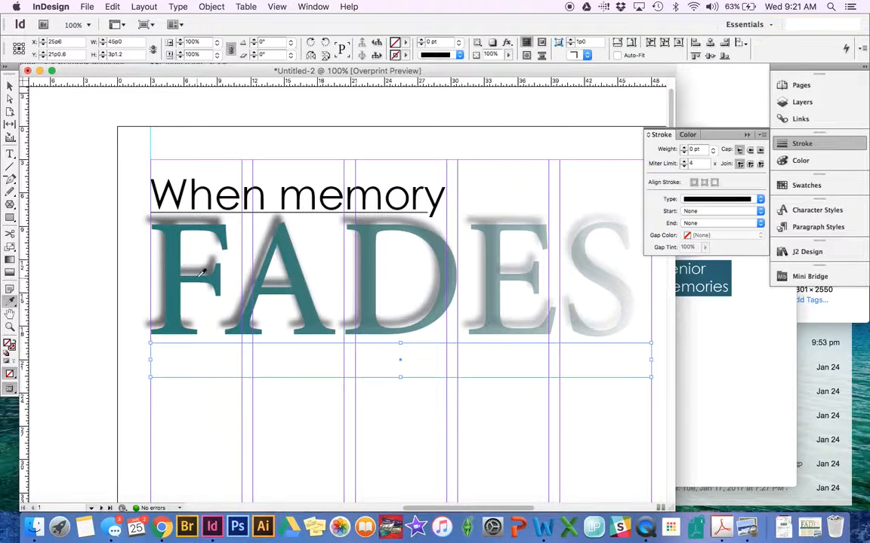
click(174, 241)
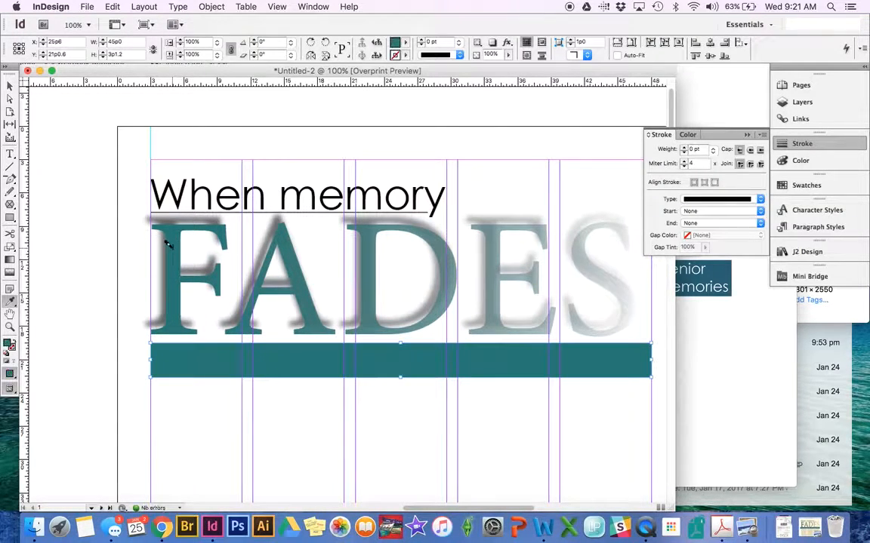
click(9, 85)
click(50, 205)
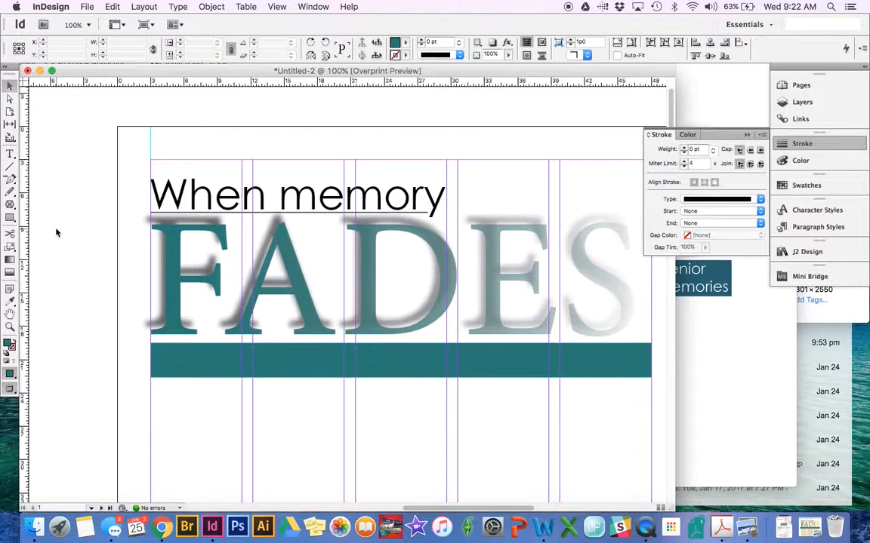
Move the subheadline text frame up so its upper edge and start align with the teal rectangle
scroll(101, 323, down, 4)
drag(274, 375, 200, 218)
scroll(349, 315, up, 3)
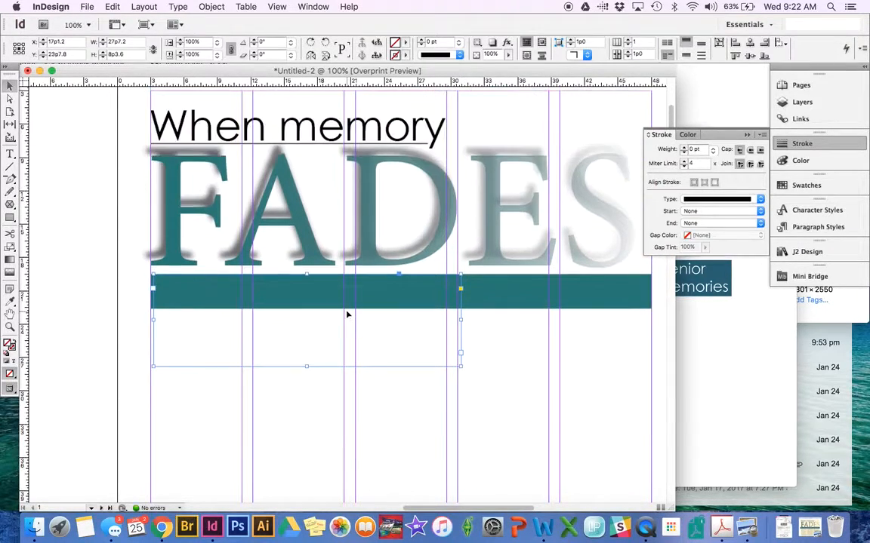
scroll(349, 314, right, 3)
scroll(349, 314, left, 2)
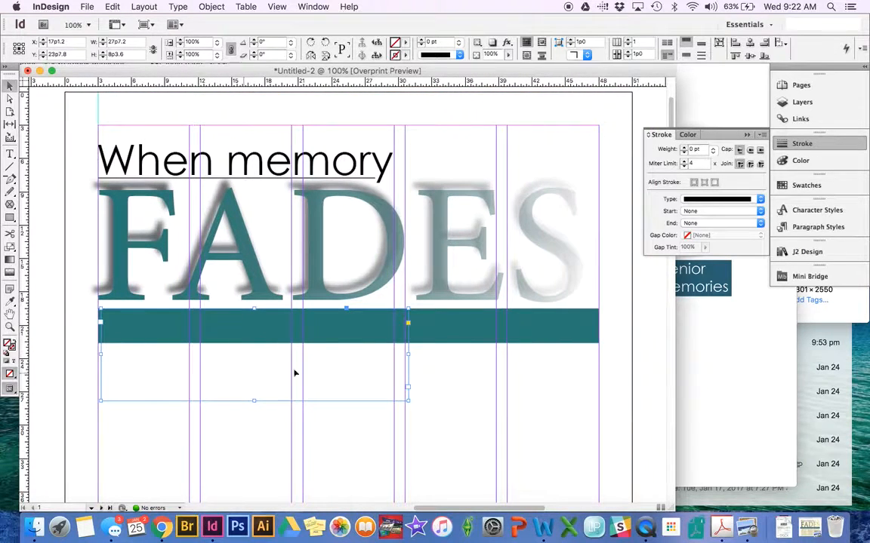
Bring the subheadline text frame to the front and resize it to match the teal rectangle, about 44p8 by 3p1
click(207, 7)
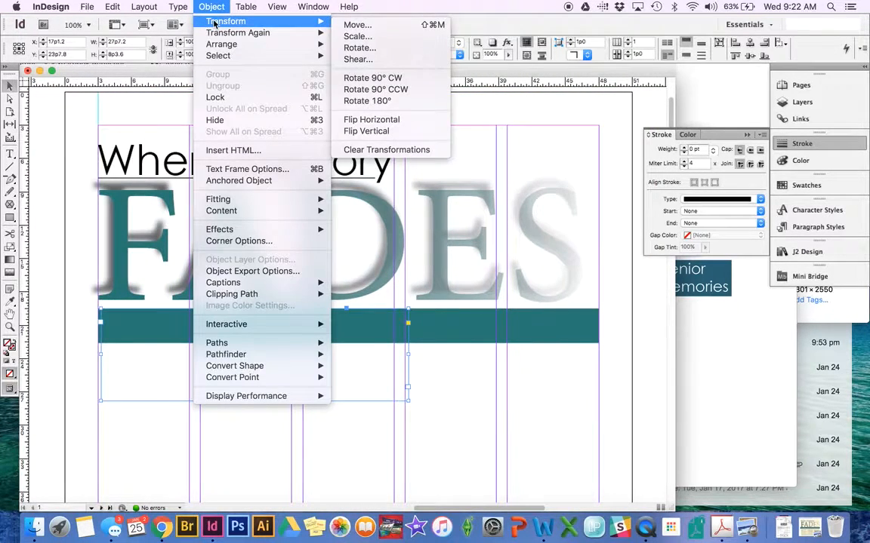
mouse_move(223, 45)
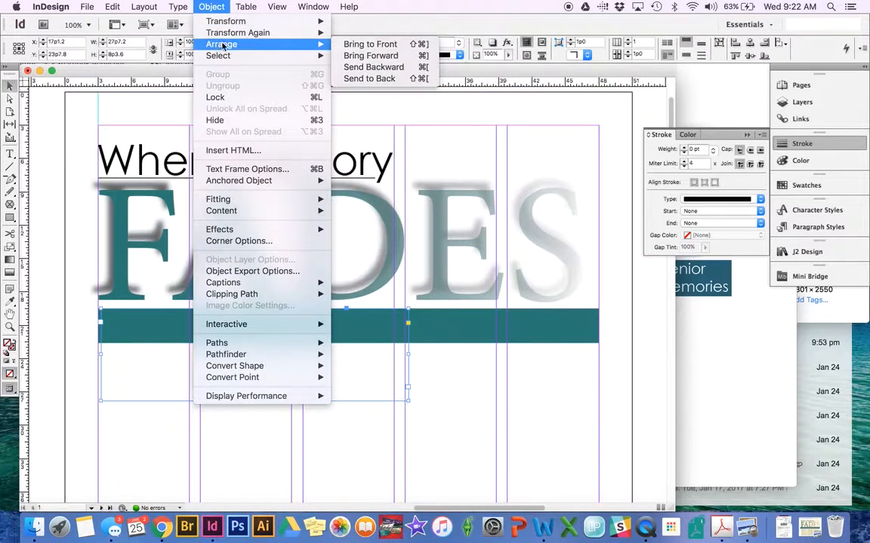
click(388, 45)
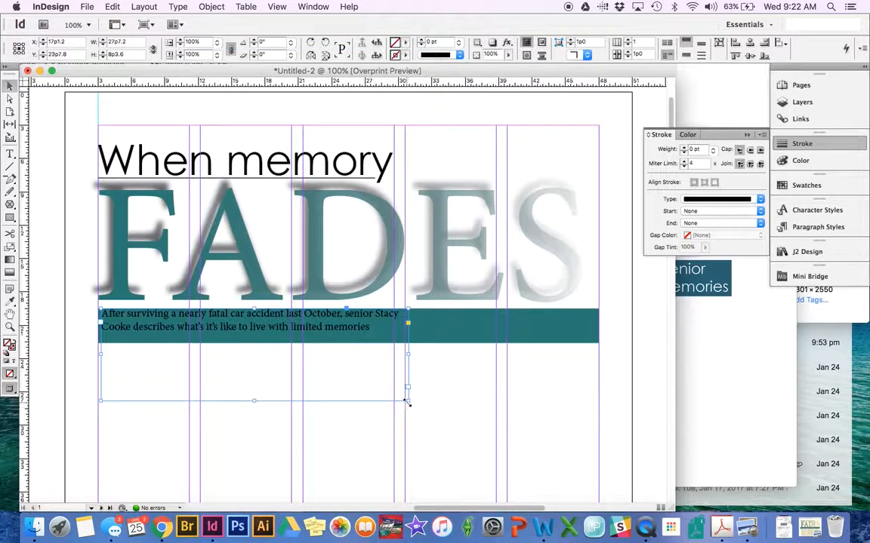
drag(407, 388, 598, 343)
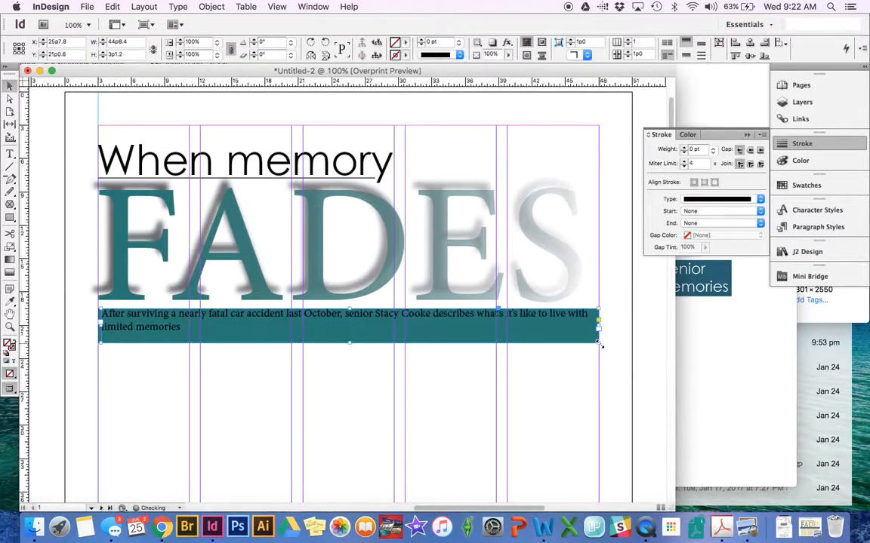
Color all of the subheadline text white (R 255, G 255, B 255)
double_click(174, 327)
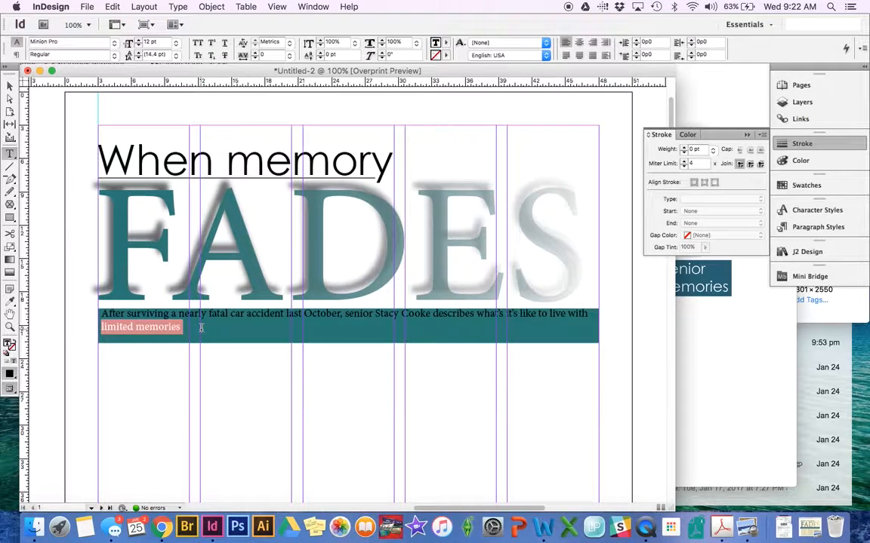
drag(226, 327, 28, 314)
double_click(9, 345)
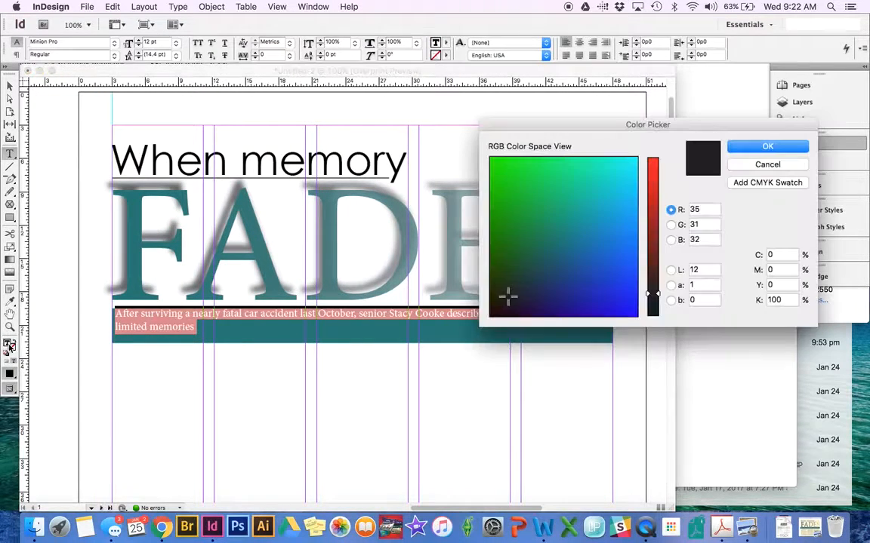
drag(538, 234, 648, 137)
drag(652, 198, 648, 120)
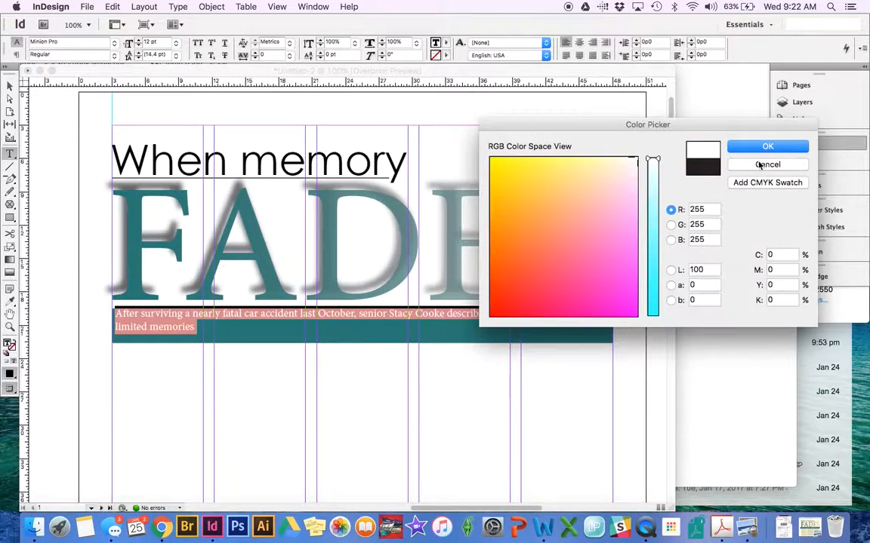
click(761, 150)
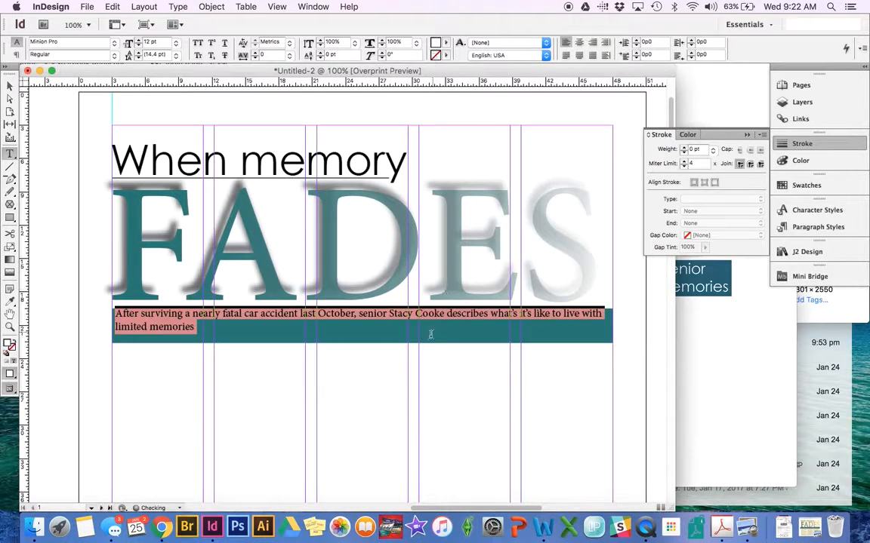
click(431, 335)
Compare the subheadline with the example image and set all of its text in Century Gothic
click(722, 304)
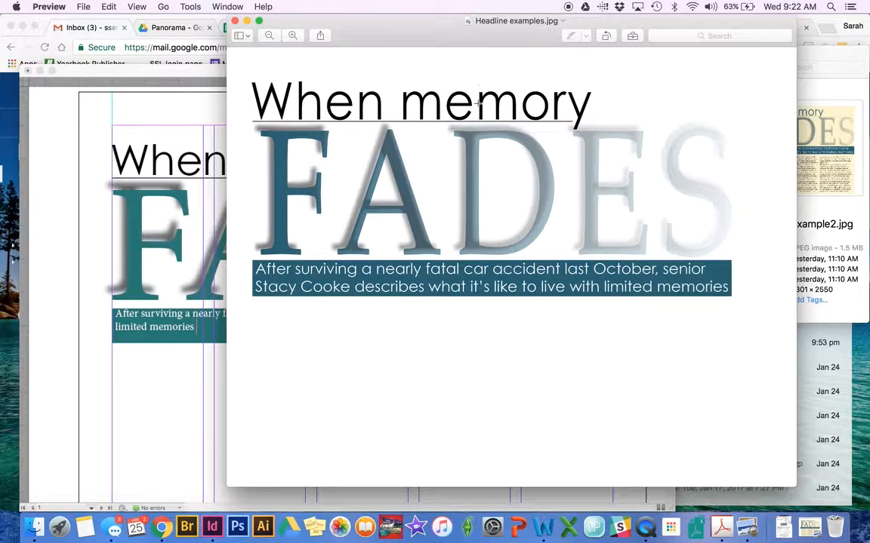
click(117, 274)
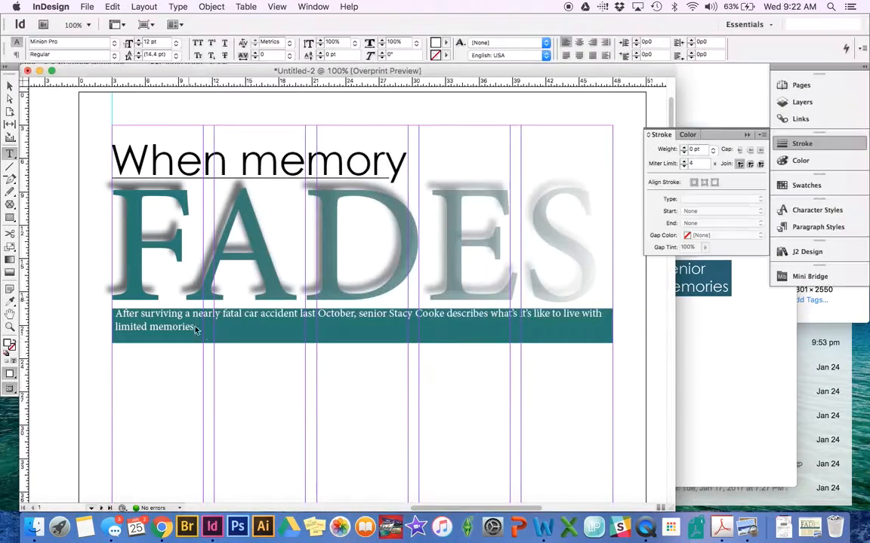
key(super+a)
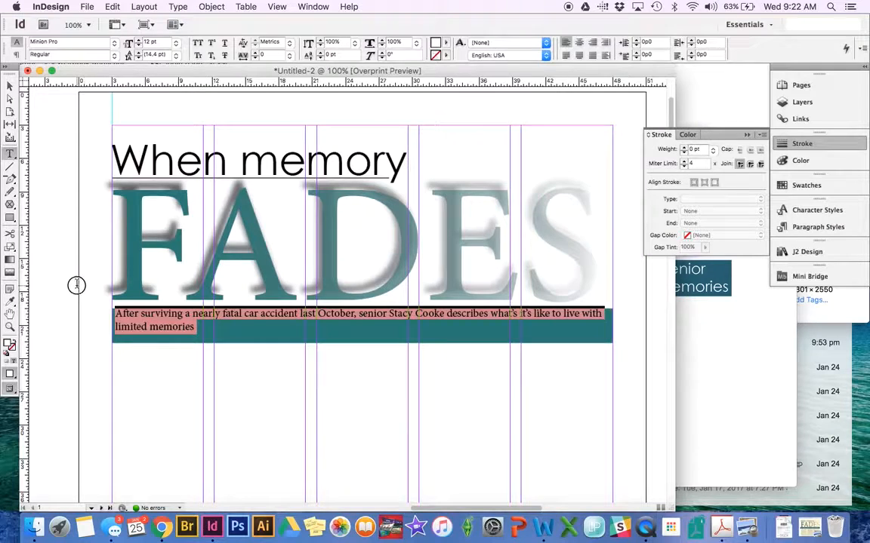
click(93, 42)
text(Century Gothic)
key(Return)
click(340, 328)
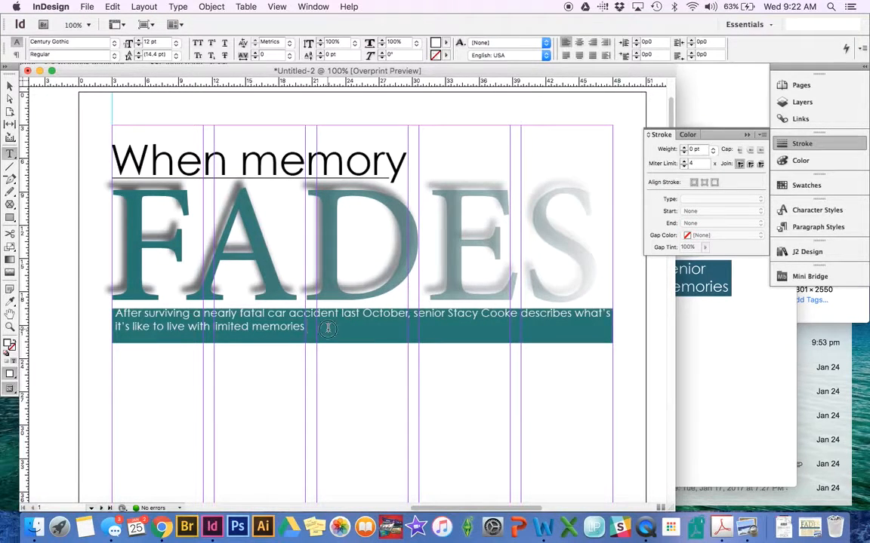
Enlarge the whole subheadline, trying 17 pt and settling on a 16 pt font size
drag(329, 327, 87, 272)
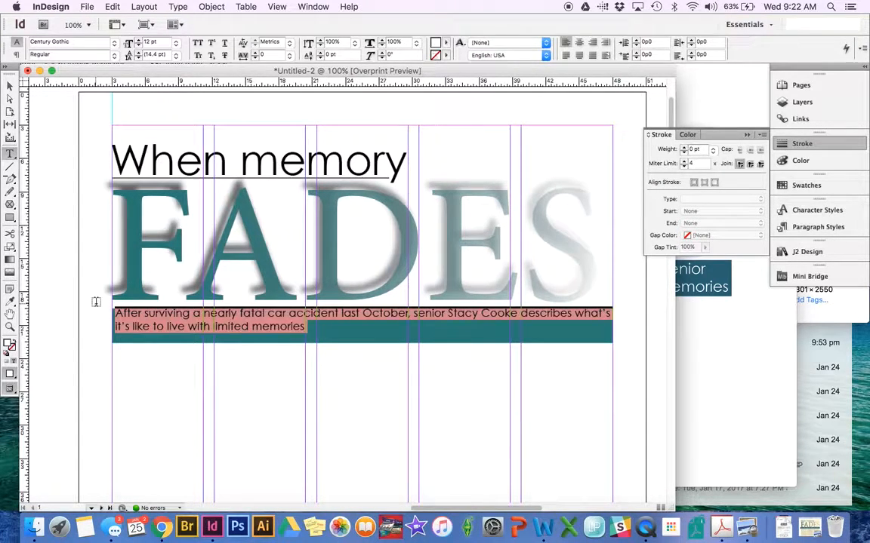
click(139, 43)
click(139, 44)
click(139, 43)
click(139, 43)
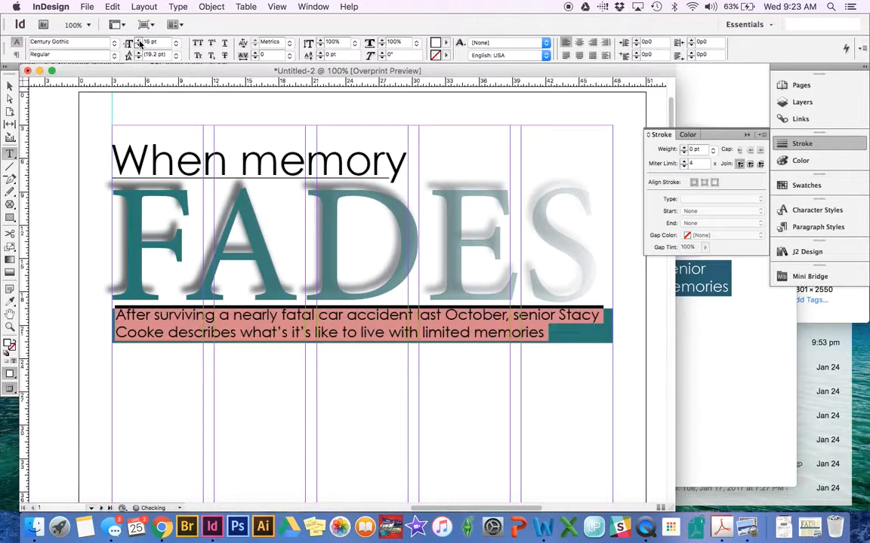
click(138, 43)
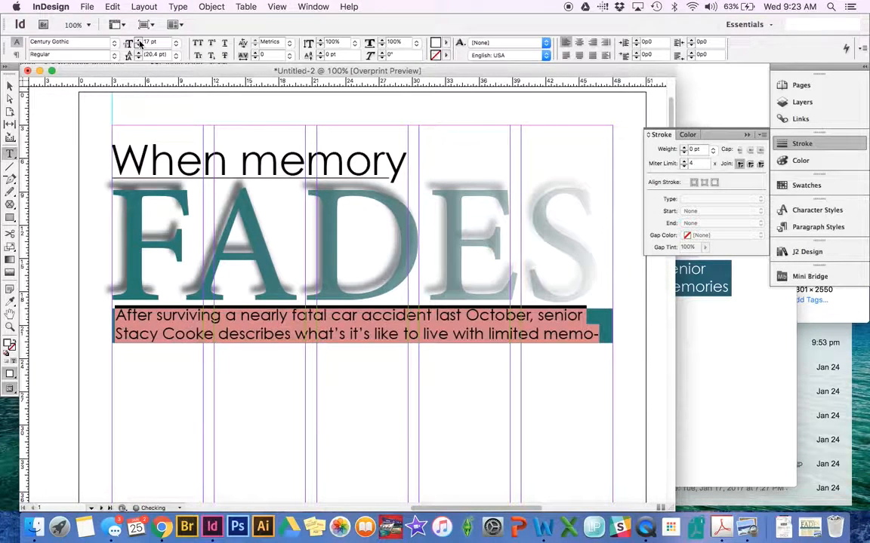
click(139, 48)
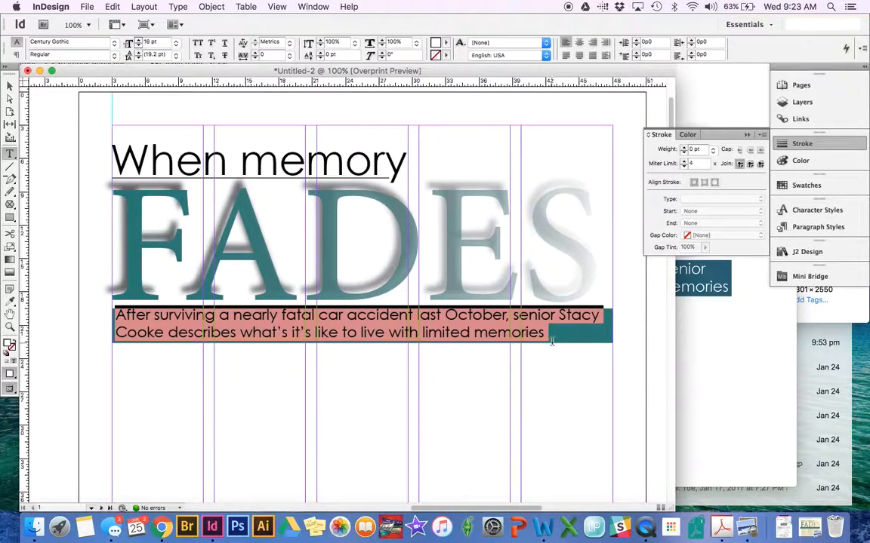
click(551, 342)
Check the line break in the example image and insert a forced line break after "senior" in the subheadline
click(715, 315)
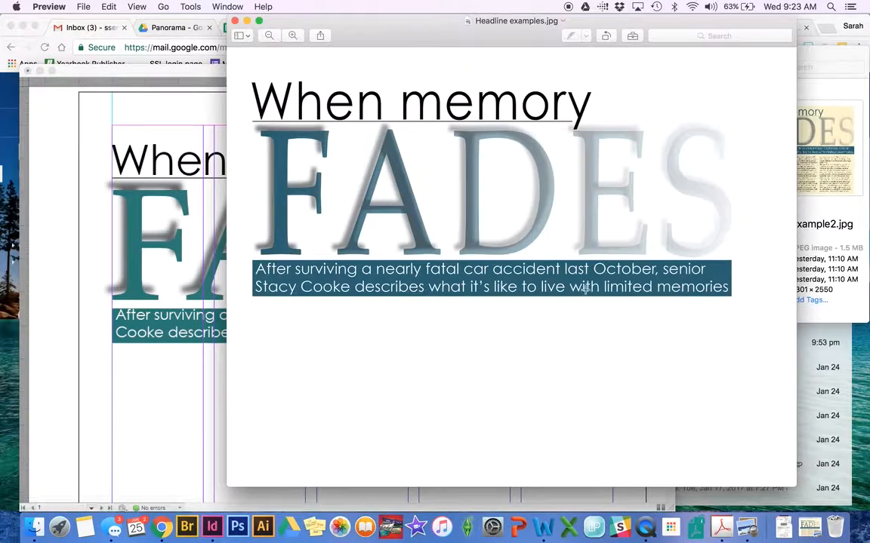
click(192, 272)
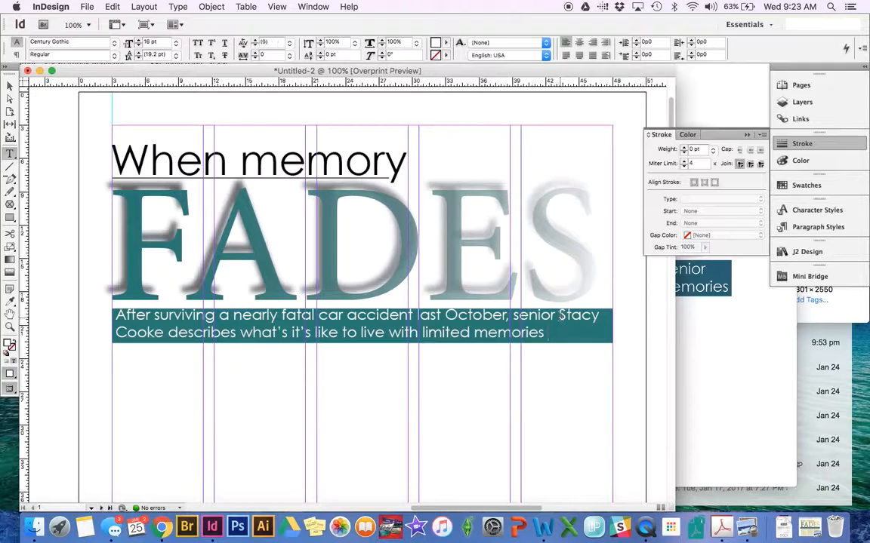
click(560, 314)
key(shift+Return)
click(10, 86)
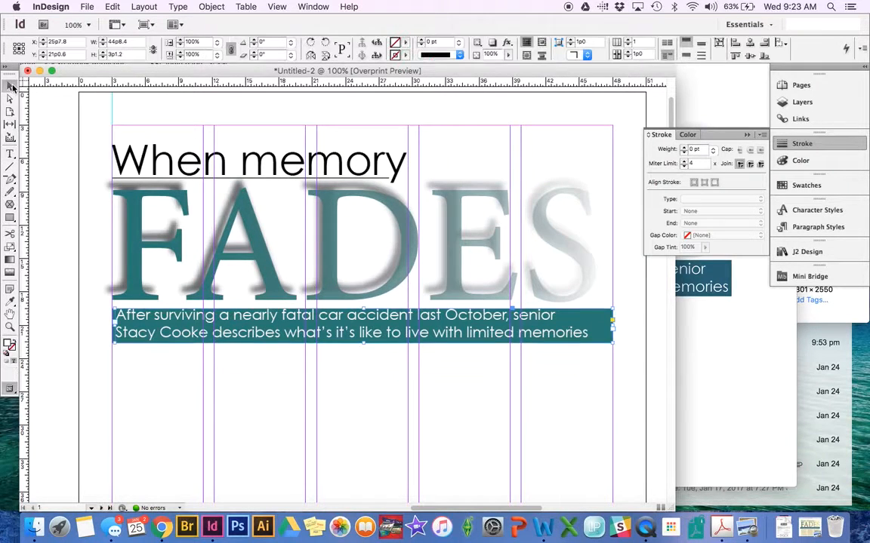
Nudge the subheadline text frame down to Y 21p2.6 to center its text within the teal box, and deselect it
key(super+equal)
key(super+equal)
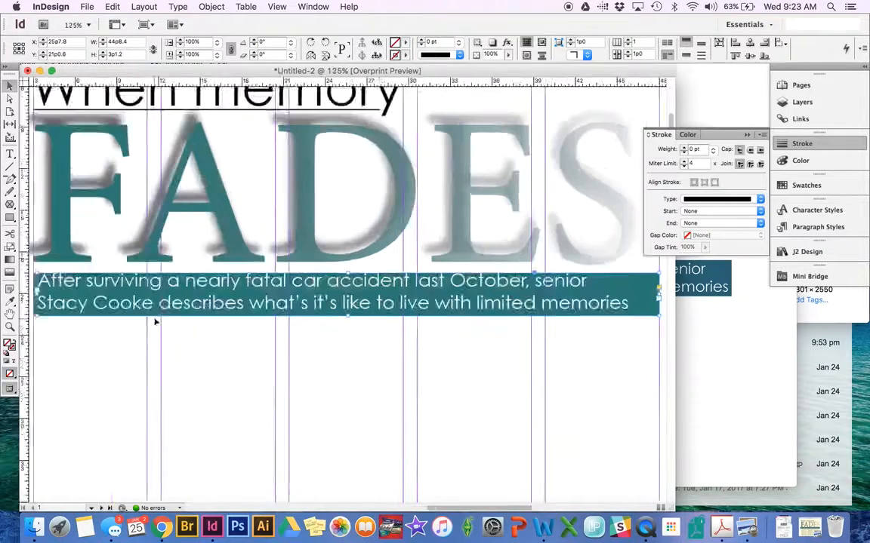
scroll(384, 351, left, 3)
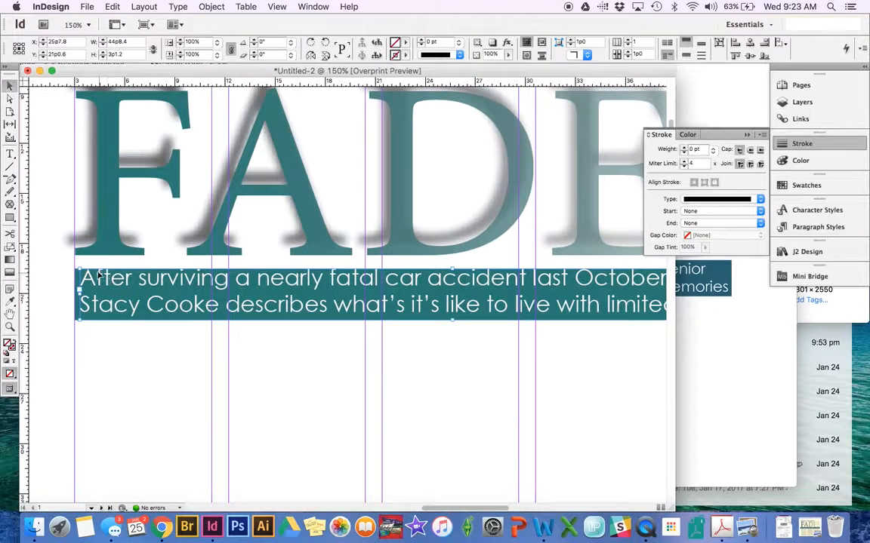
key(Down)
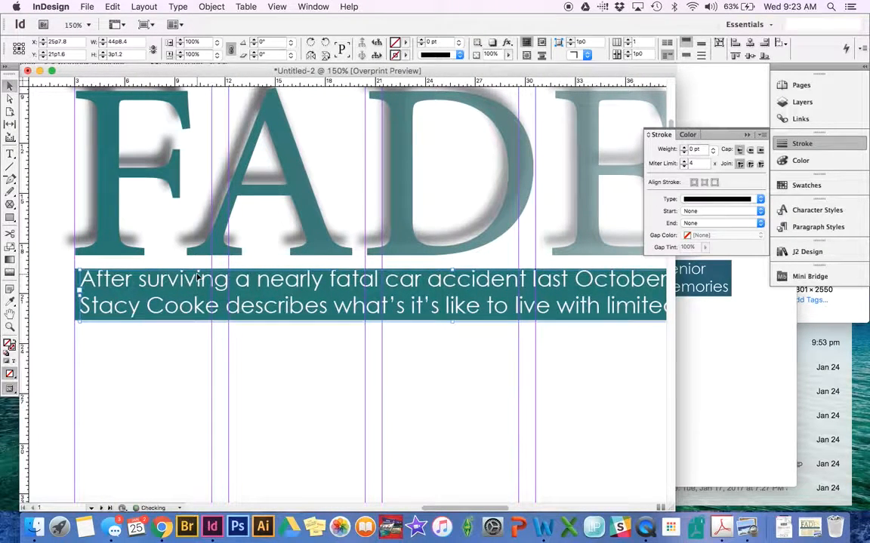
key(Down)
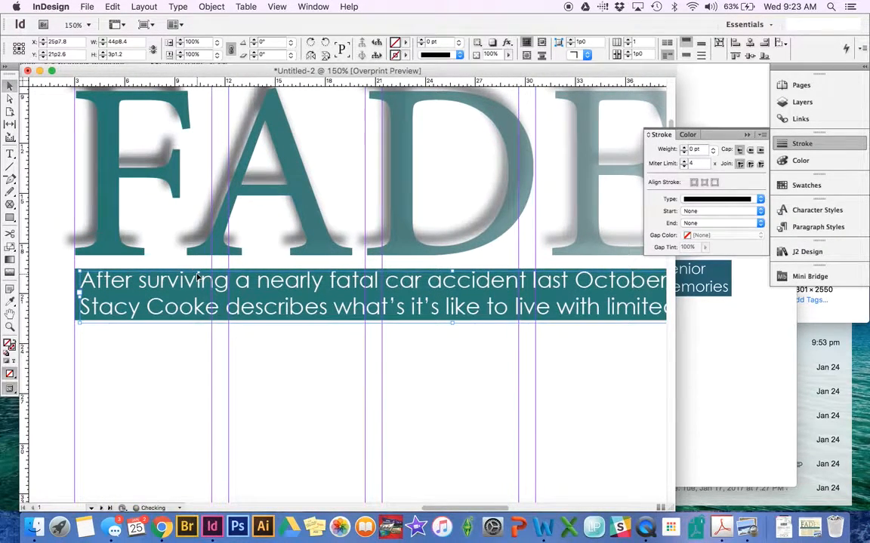
click(161, 382)
scroll(388, 378, right, 2)
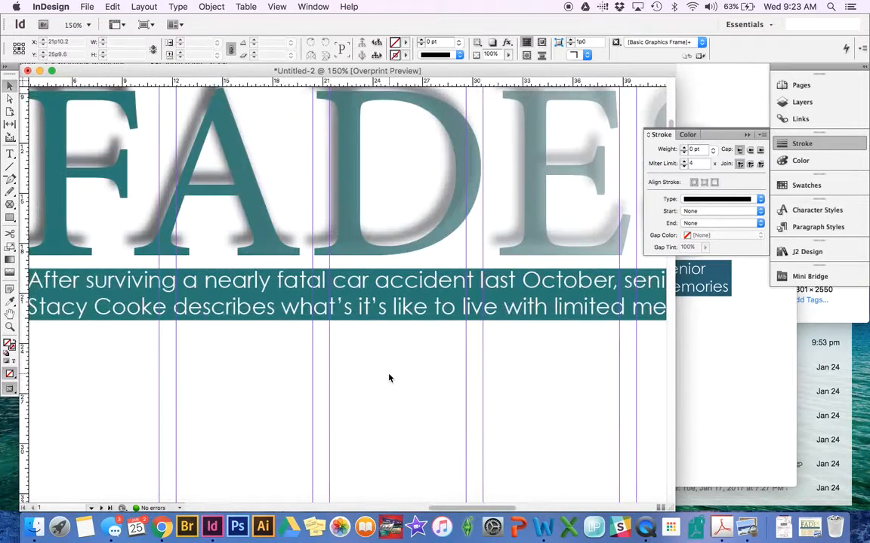
Set all of the subheadline text to 20 tracking and 101% horizontal scale
key(super+1)
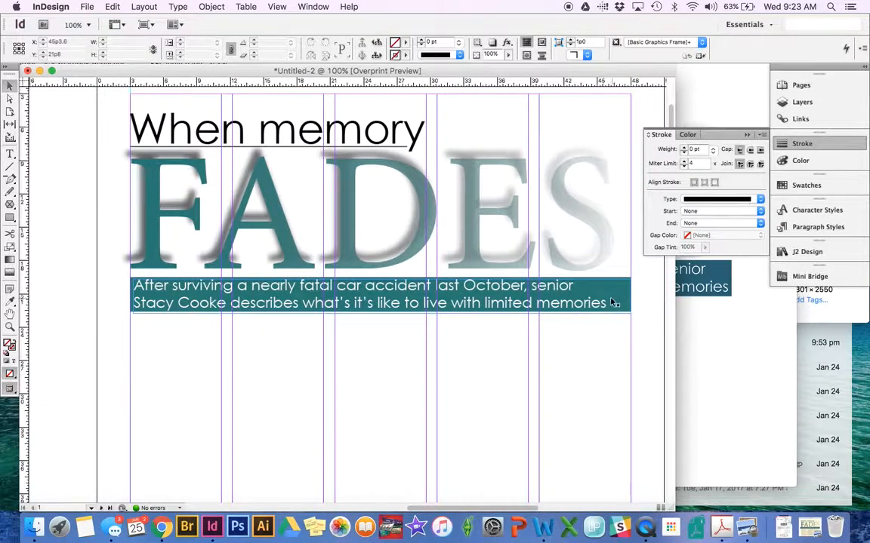
double_click(613, 303)
drag(613, 303, 133, 257)
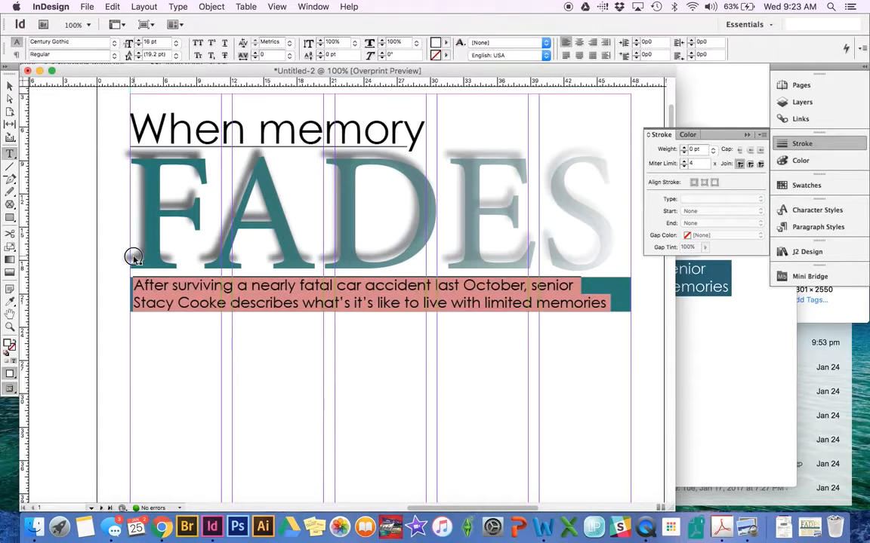
click(254, 55)
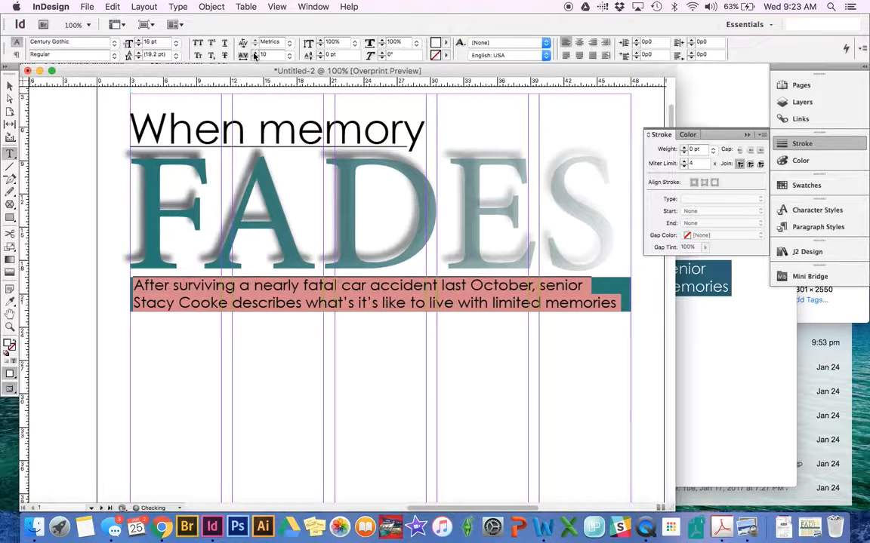
click(254, 56)
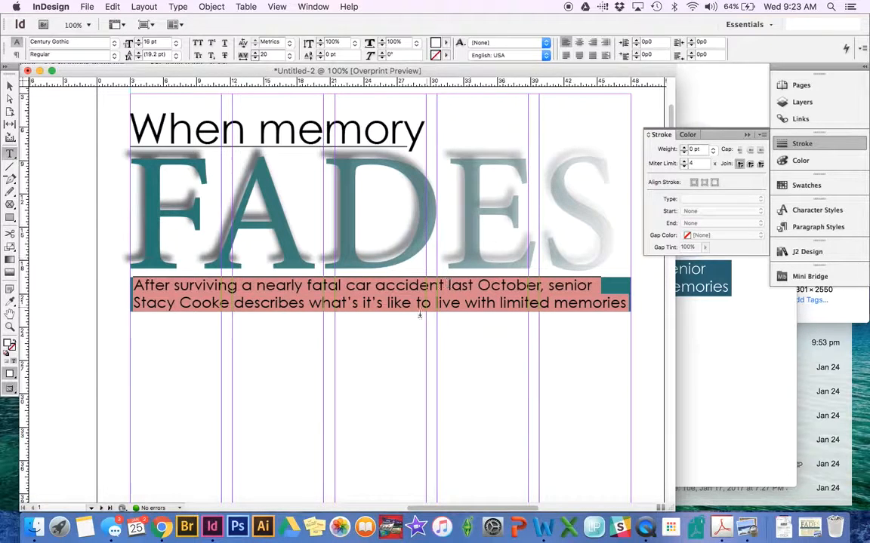
click(382, 43)
key(Up)
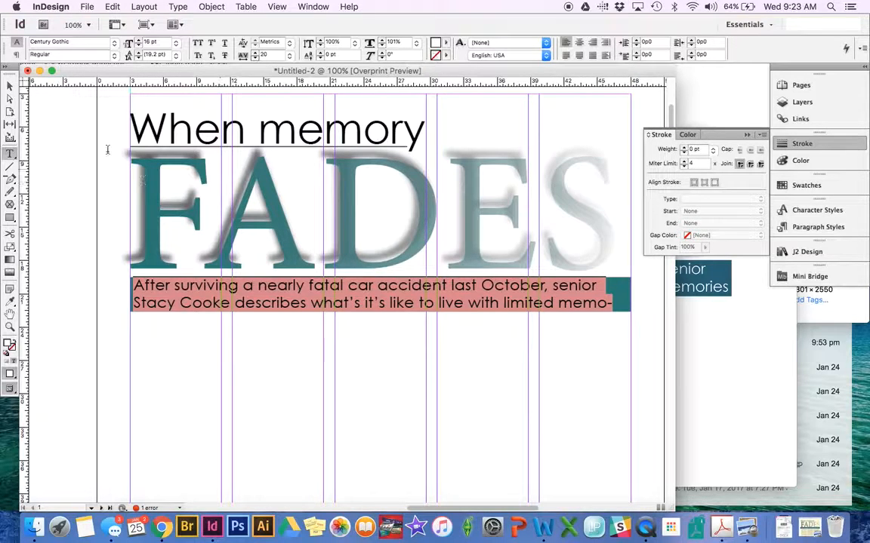
Widen the subheadline text frame to 45p2.4 so its second line fits, and deselect it
click(10, 85)
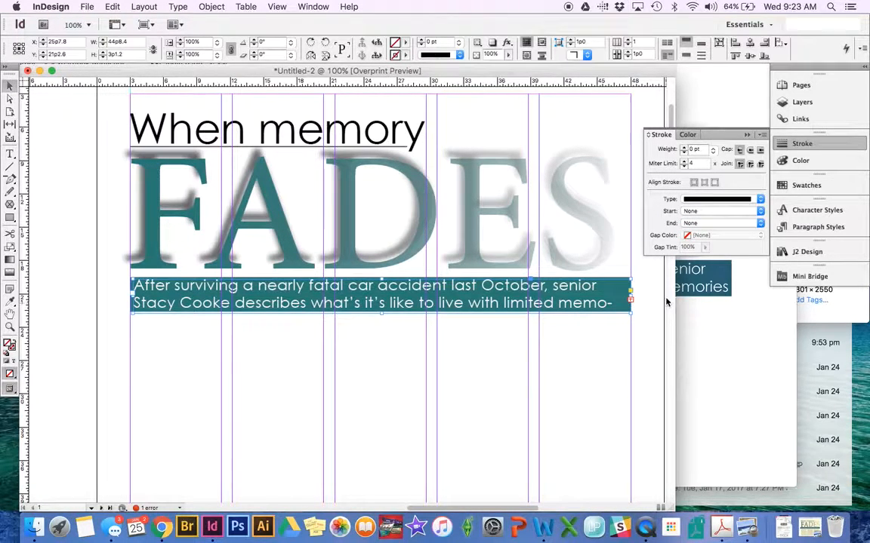
drag(631, 296, 635, 295)
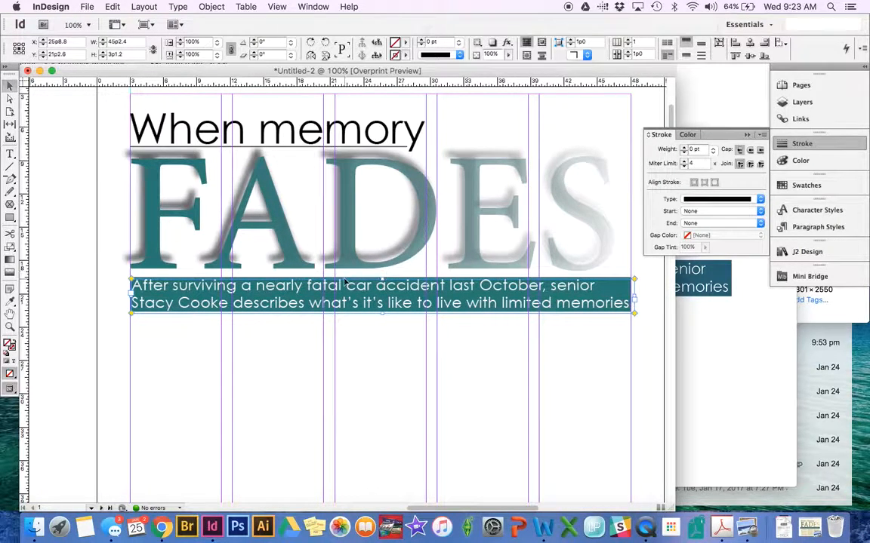
click(281, 381)
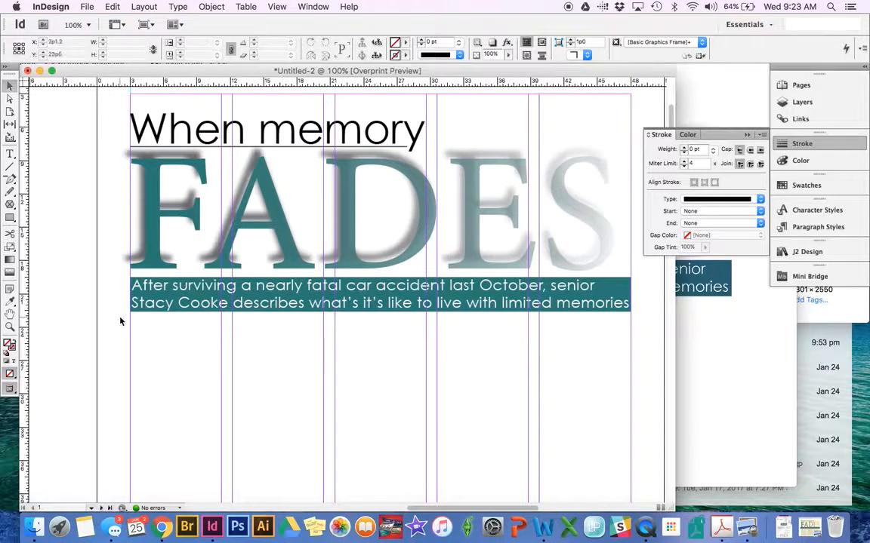
Compare the layout with the Headline example2 image, checking the headline color, background and subheadline box, and return to InDesign
key(super+minus)
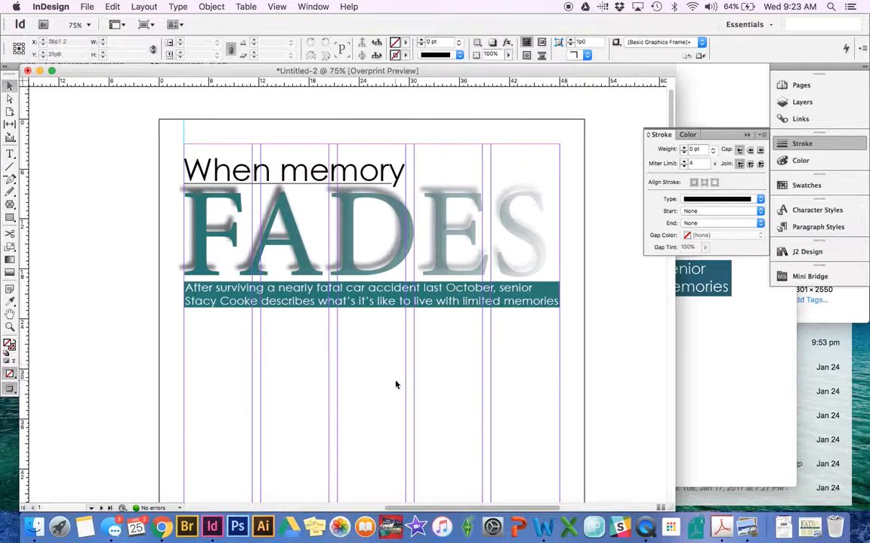
click(814, 538)
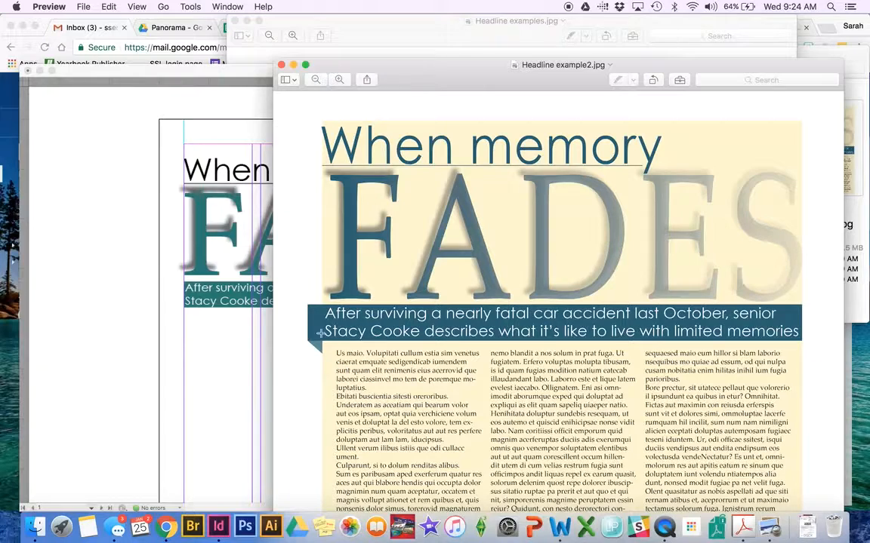
click(123, 334)
click(741, 330)
click(214, 355)
Try to recolor "When memory" by sampling the "FADES" text with the Eyedropper, enlarge its frame, and undo these changes
click(10, 151)
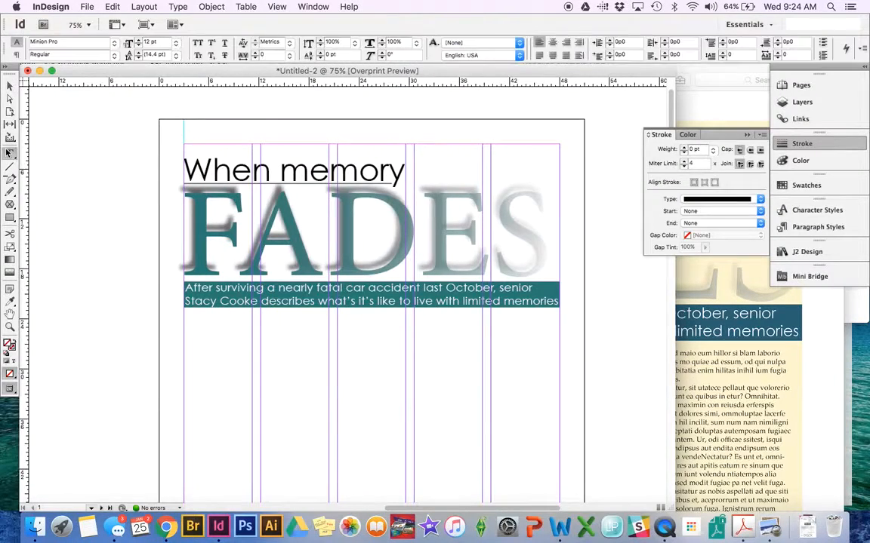
triple_click(266, 172)
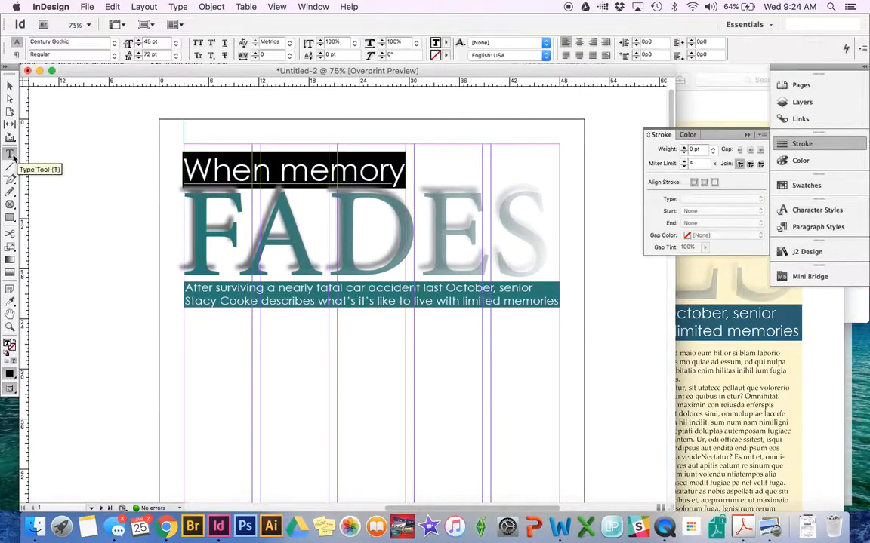
click(9, 301)
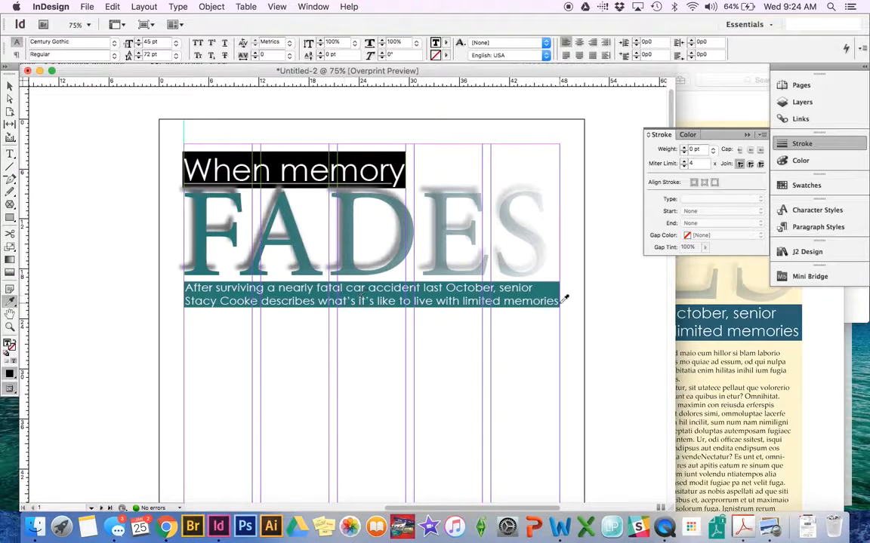
click(203, 207)
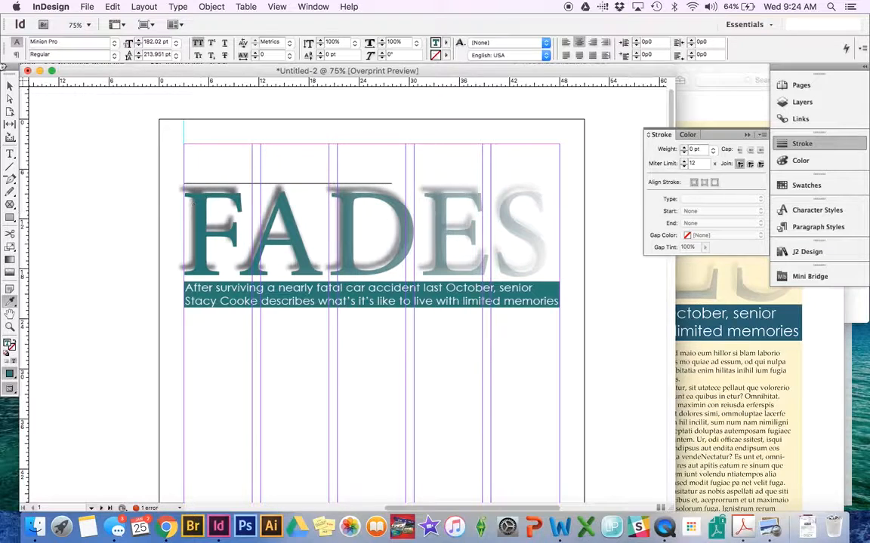
click(9, 86)
click(277, 166)
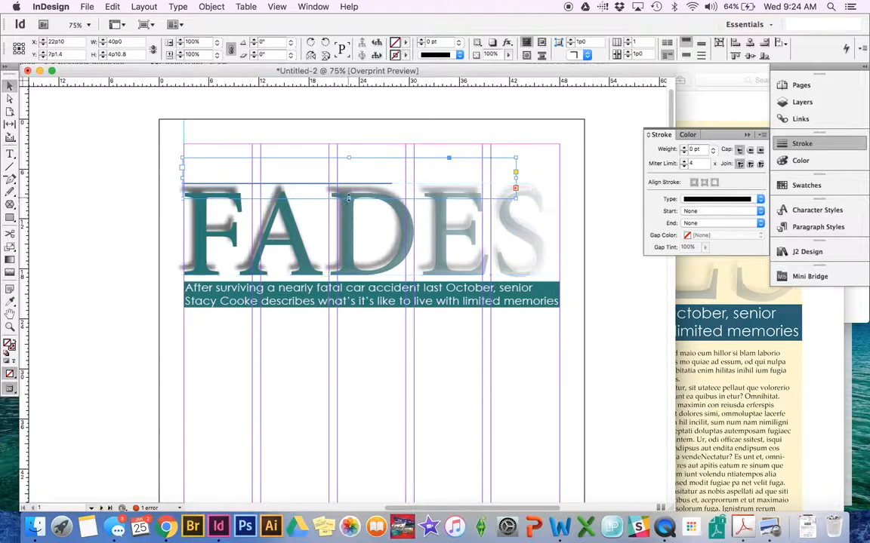
drag(349, 199, 361, 432)
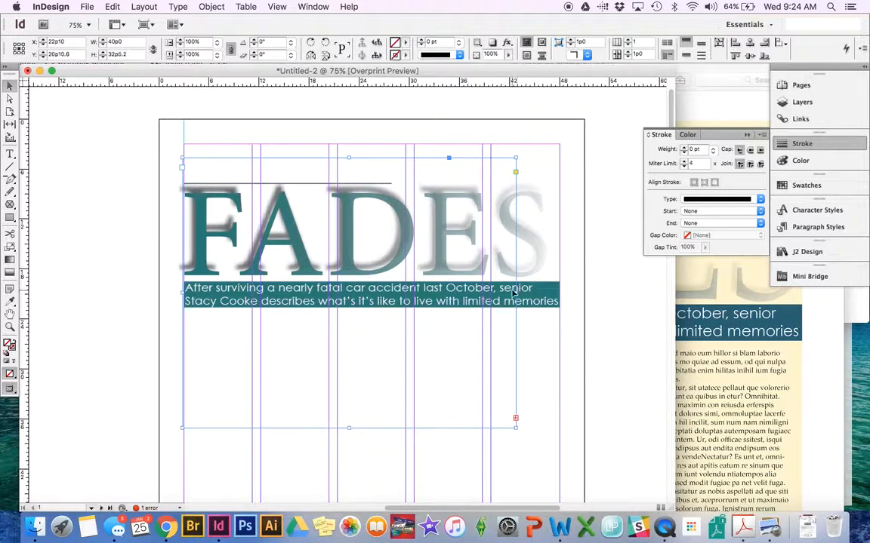
drag(516, 293, 695, 285)
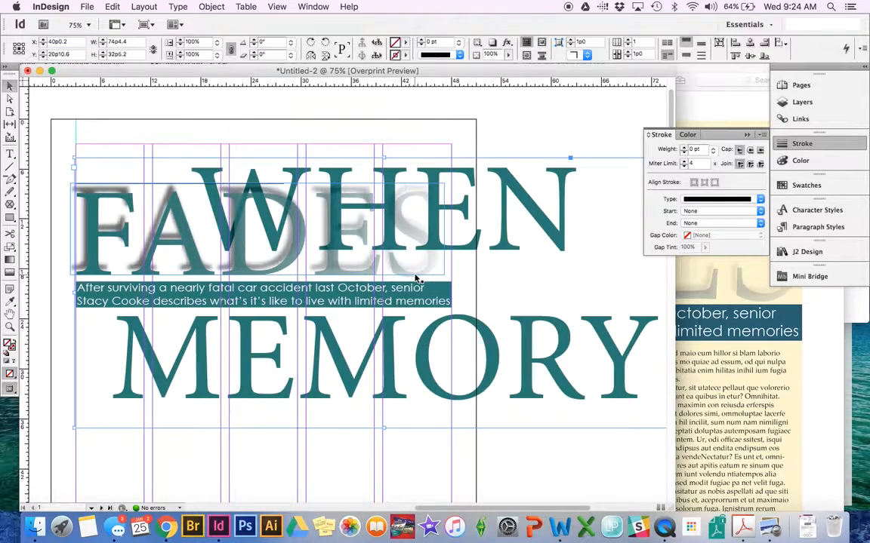
key(super+z)
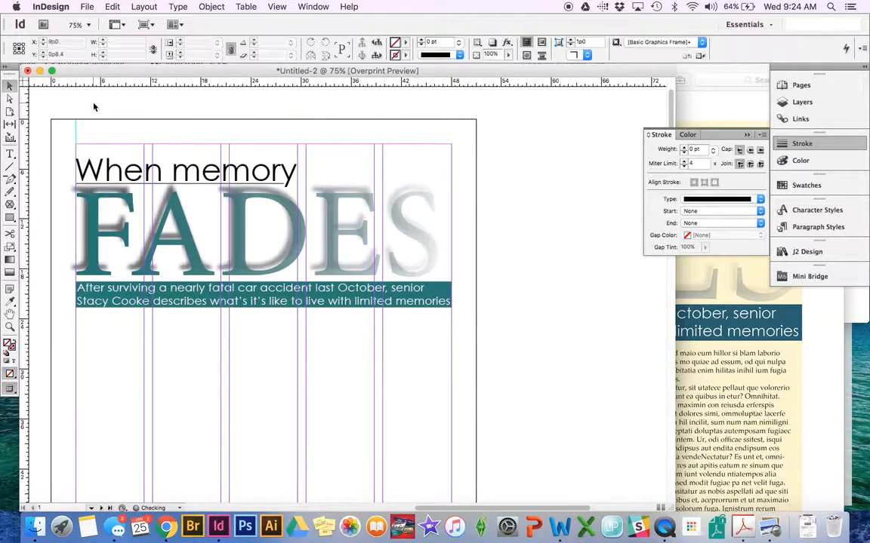
Move the subheadline text frame down to uncover the teal box and color "When memory" by sampling that box with the Eyedropper
click(434, 298)
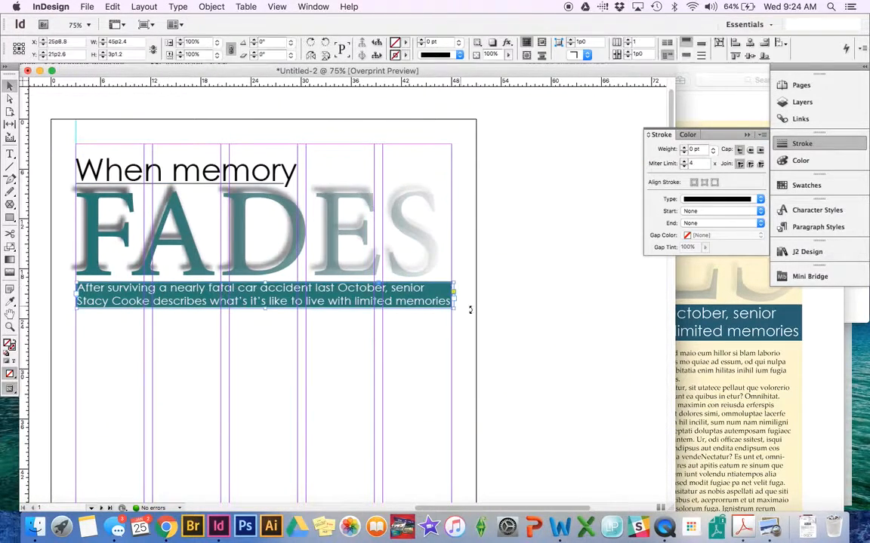
drag(415, 300, 414, 312)
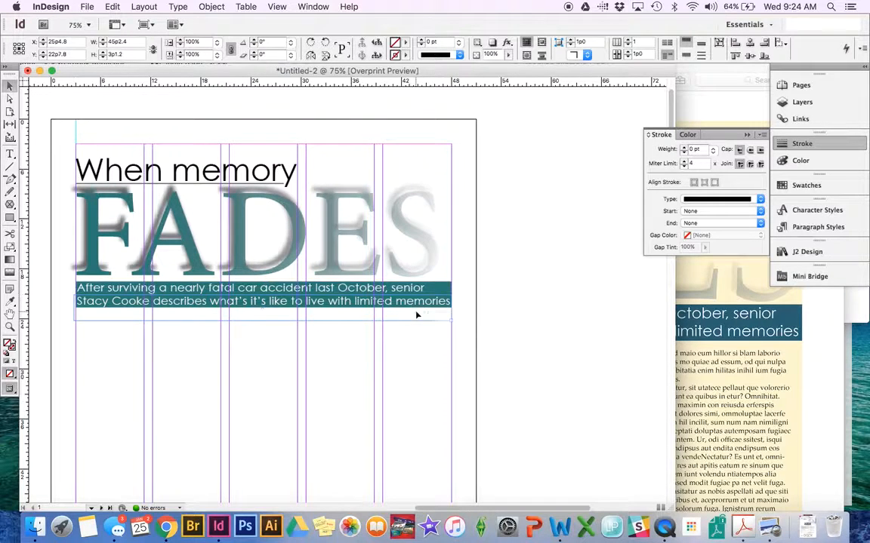
triple_click(168, 172)
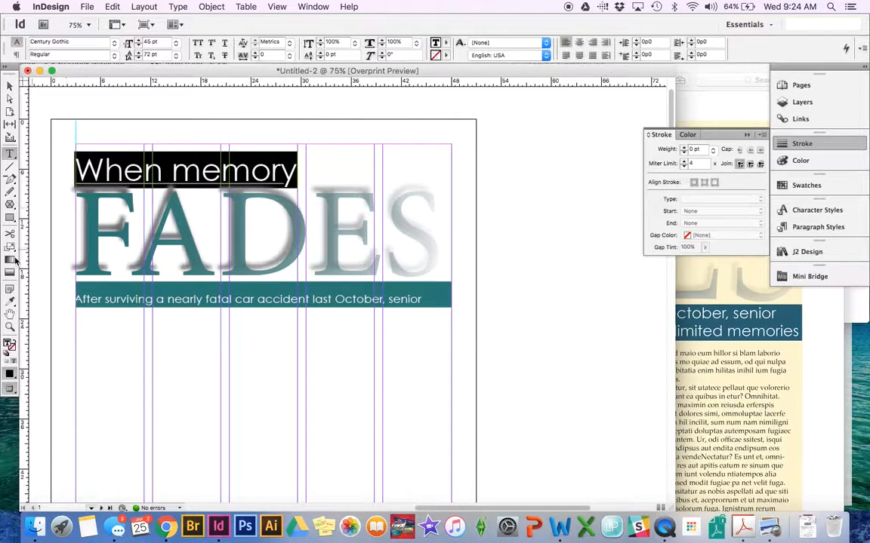
click(11, 301)
click(121, 257)
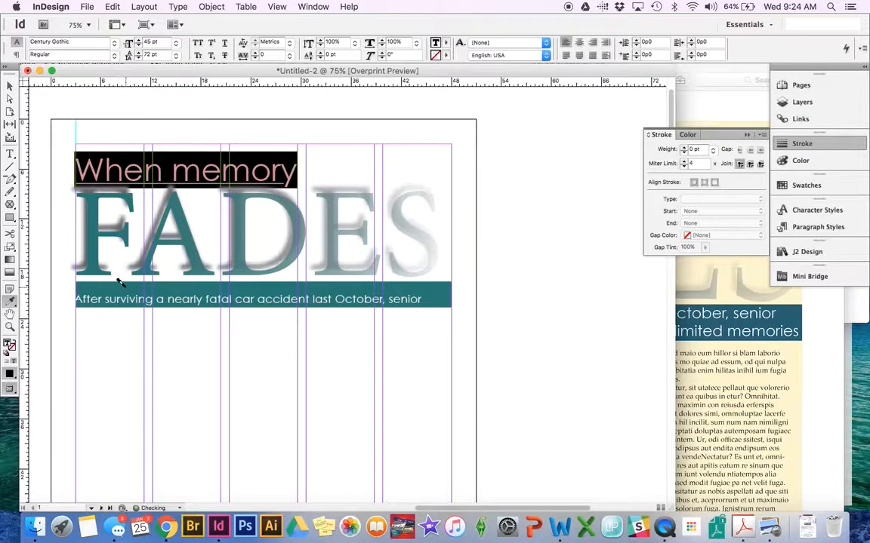
Move the subheadline text frame back up over the teal box to Y 21p4.8 and deselect it
key(v)
click(218, 306)
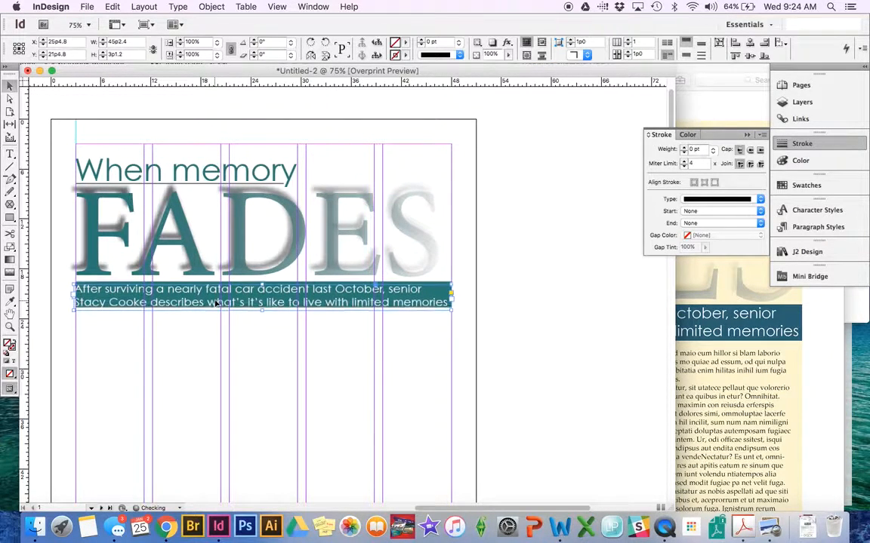
click(310, 393)
Draw a rectangle 45p0 wide and 60p0 high covering the whole area inside the page margins
scroll(310, 393, left, 5)
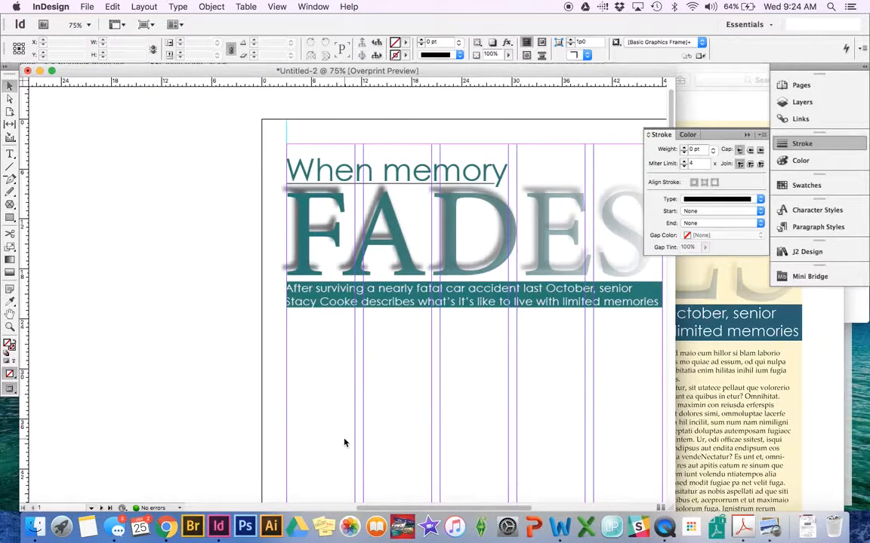
click(10, 218)
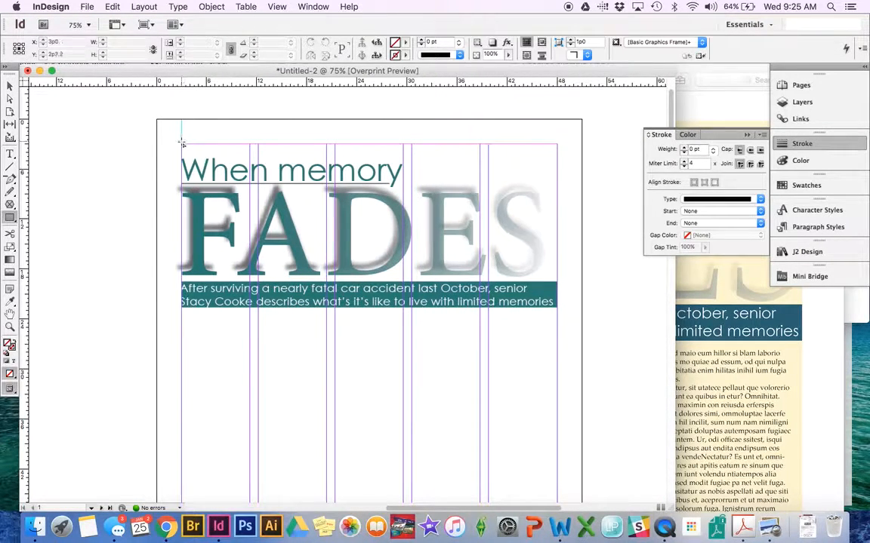
drag(181, 143, 557, 481)
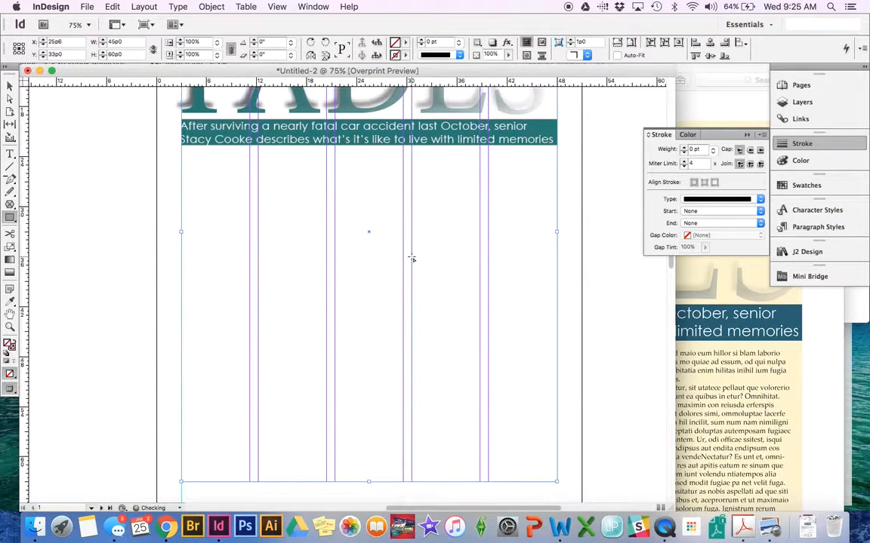
Fill the new rectangle with a pale yellow, refining the color to RGB 248, 247, 203
scroll(412, 258, up, 5)
double_click(9, 344)
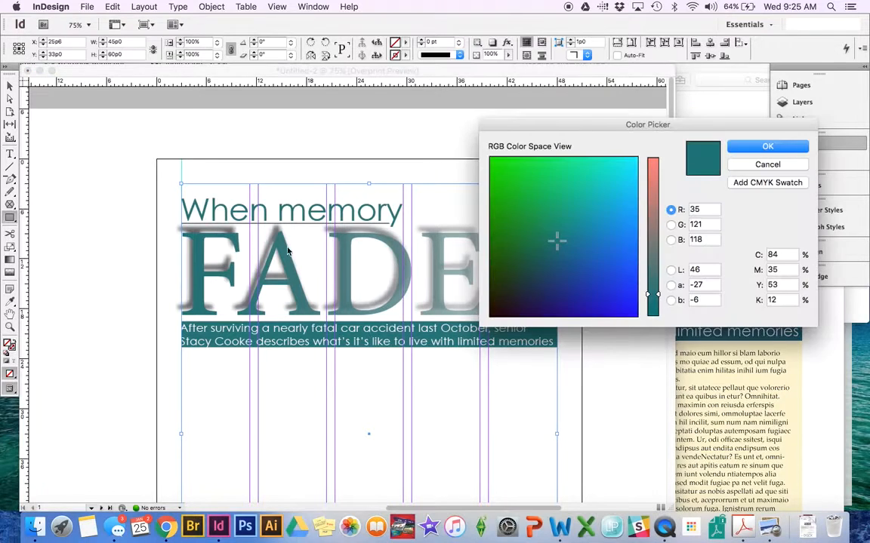
click(617, 188)
drag(651, 185, 651, 164)
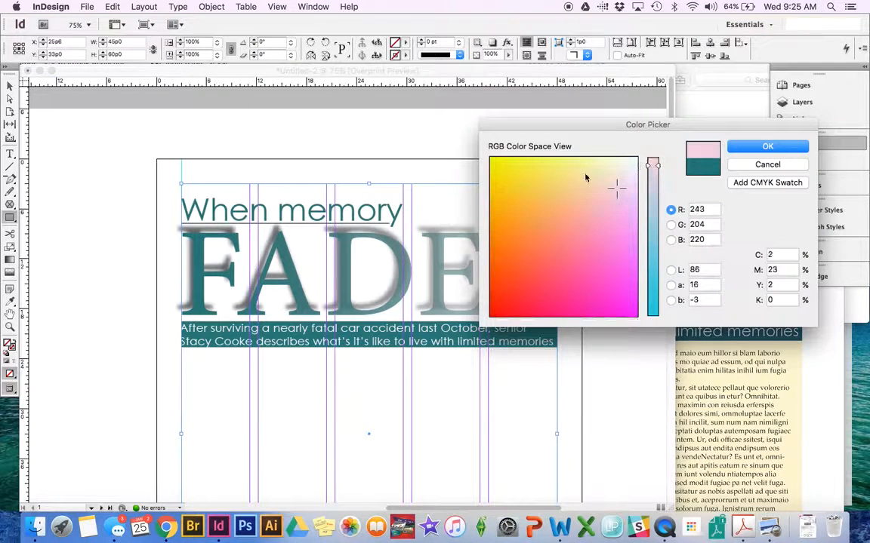
click(589, 165)
mouse_move(590, 165)
mouse_down()
mouse_move(613, 169)
mouse_move(606, 165)
mouse_up()
click(729, 148)
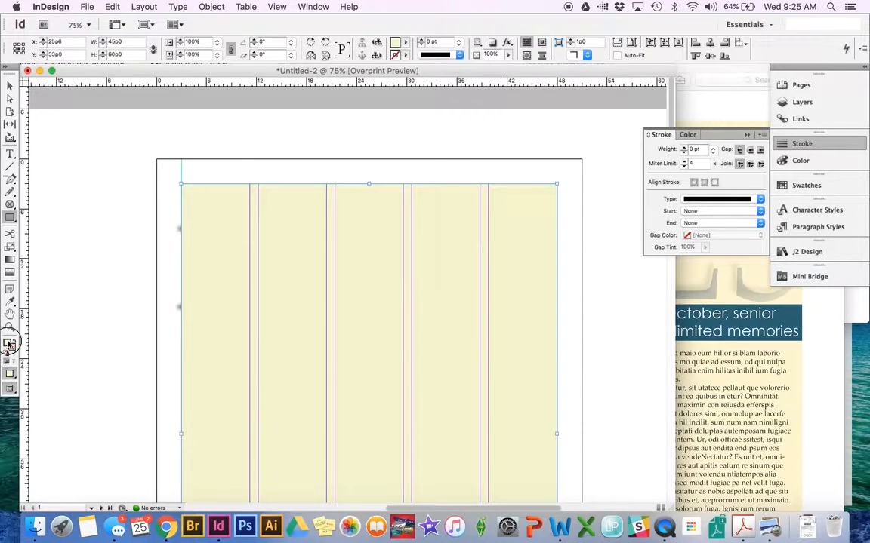
double_click(9, 344)
drag(654, 163, 605, 160)
click(735, 148)
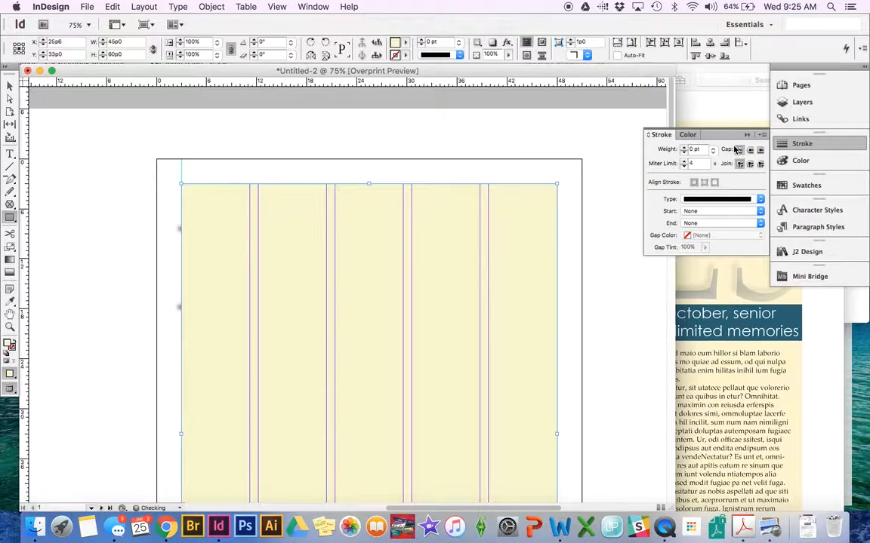
Send the pale yellow rectangle to the back behind the headline and subheadline, and deselect it
click(200, 6)
mouse_move(287, 45)
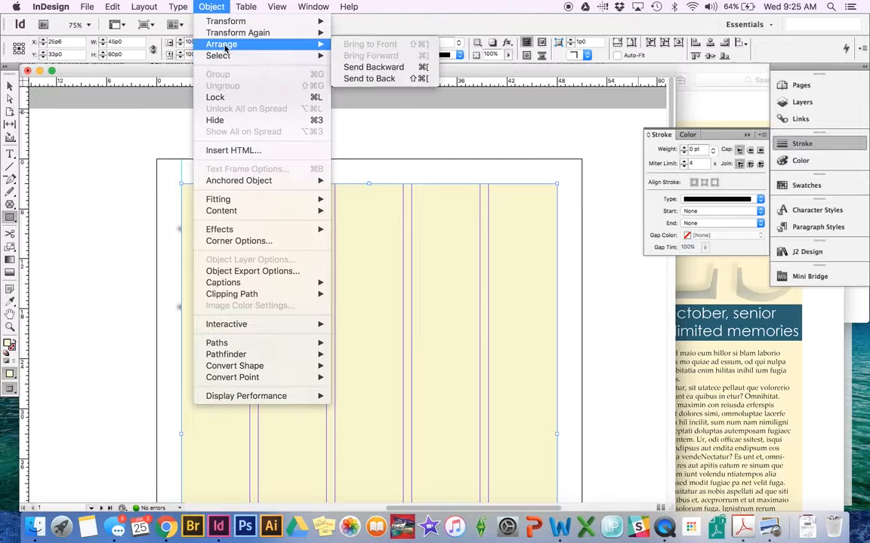
click(373, 78)
click(83, 142)
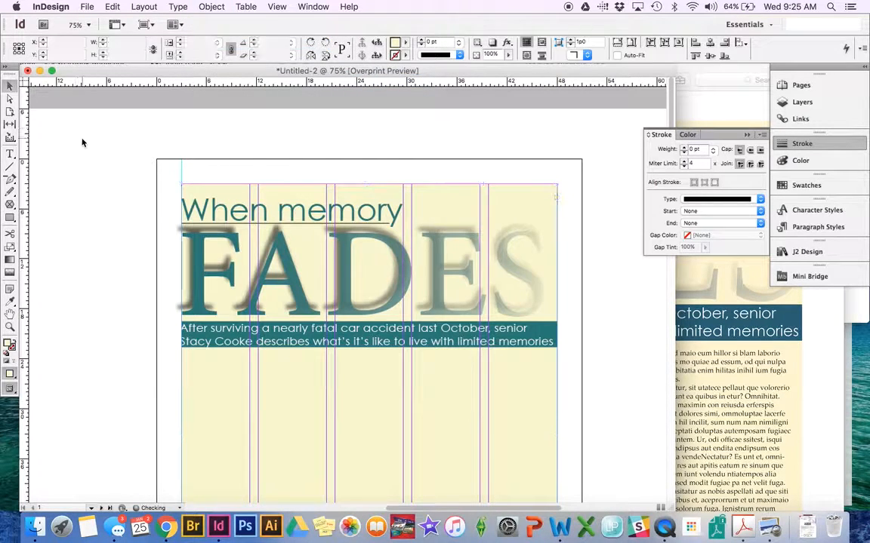
Lighten the fill of the pale yellow background rectangle to RGB 255, 255, 229 and deselect it
scroll(151, 283, down, 5)
scroll(320, 317, up, 3)
click(312, 327)
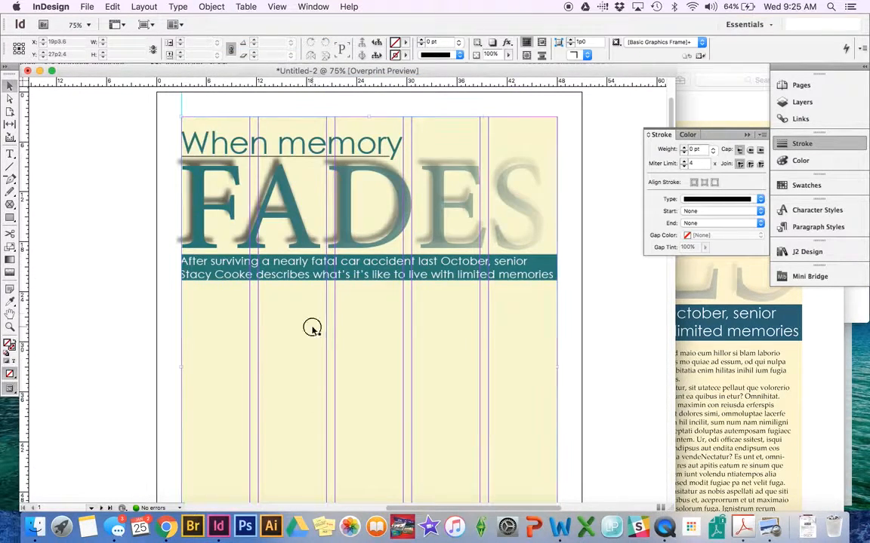
double_click(9, 344)
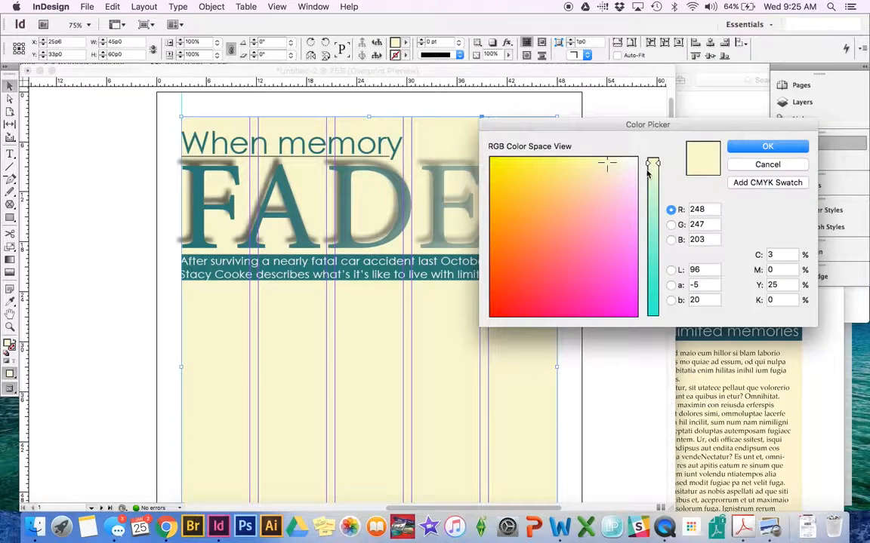
drag(652, 165, 622, 145)
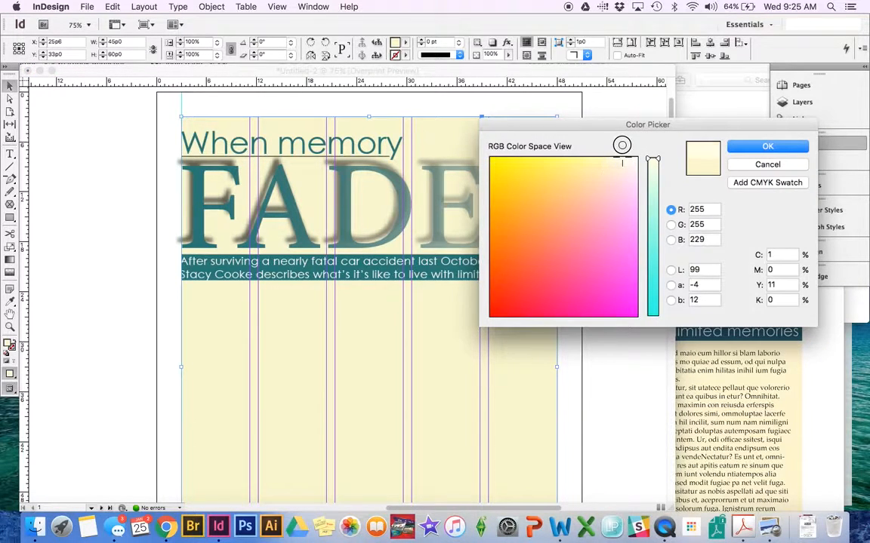
click(738, 151)
click(582, 151)
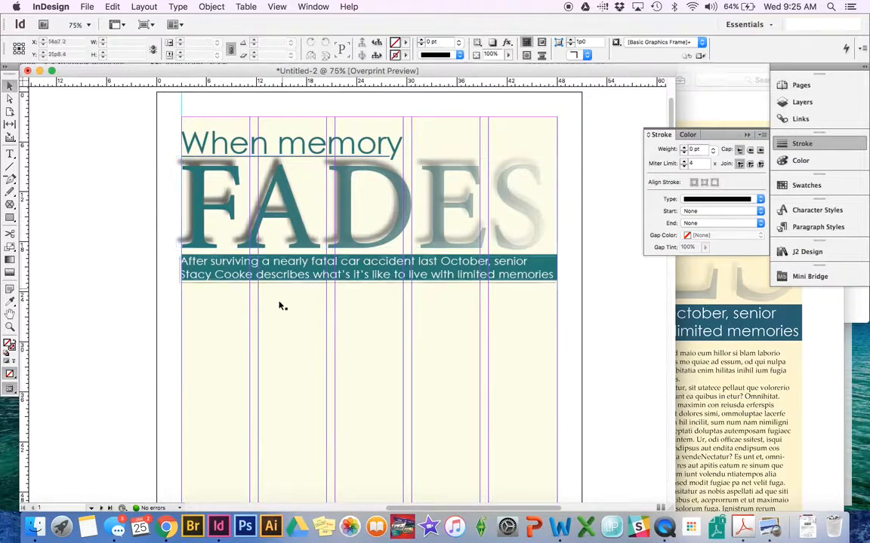
Check the example image, and shift the headline, its rule, the subheadline and the teal box together 6 points to the right
click(715, 332)
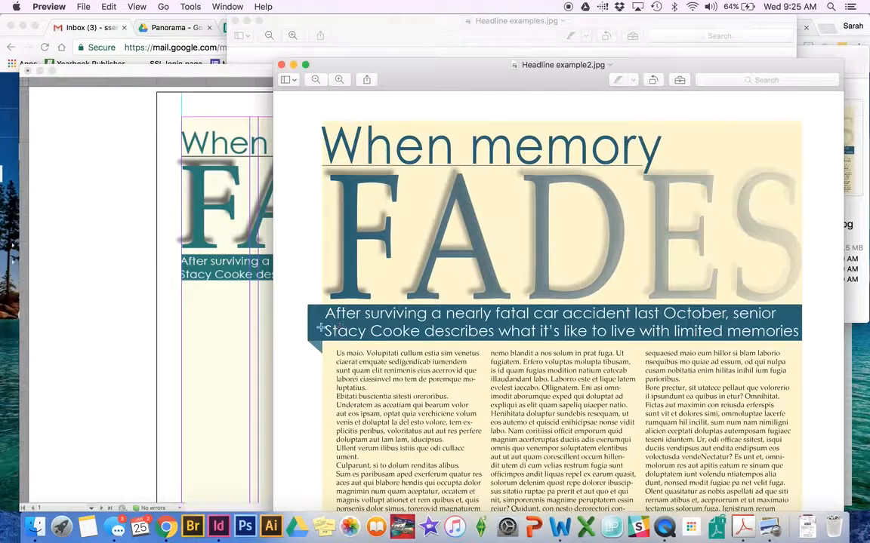
click(98, 162)
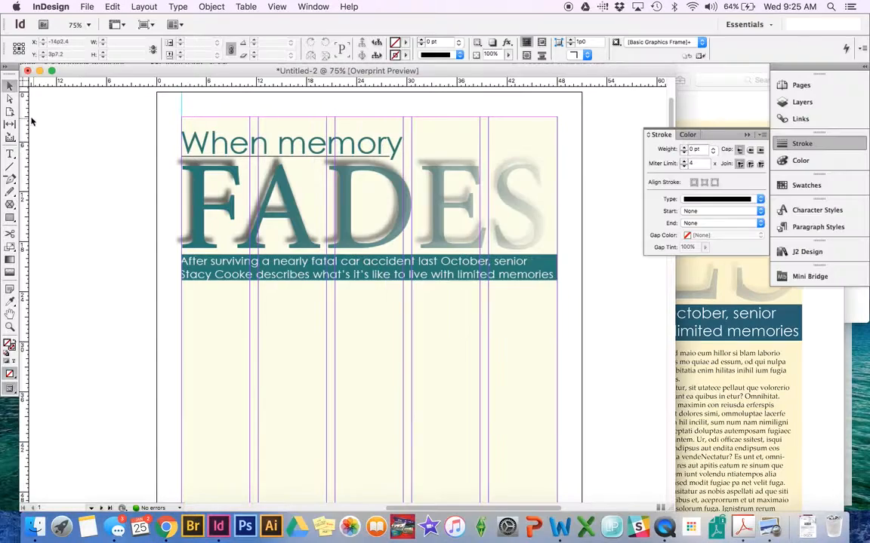
drag(163, 111, 584, 324)
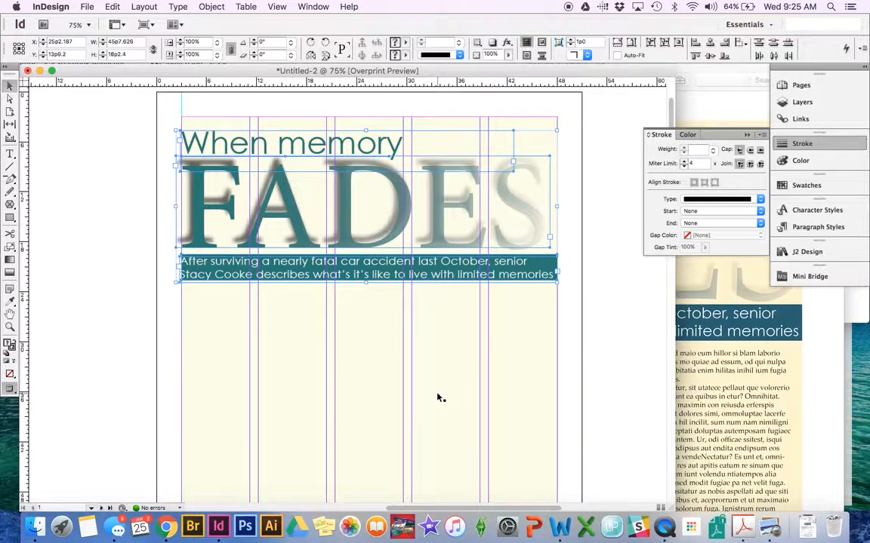
shift+click(331, 183)
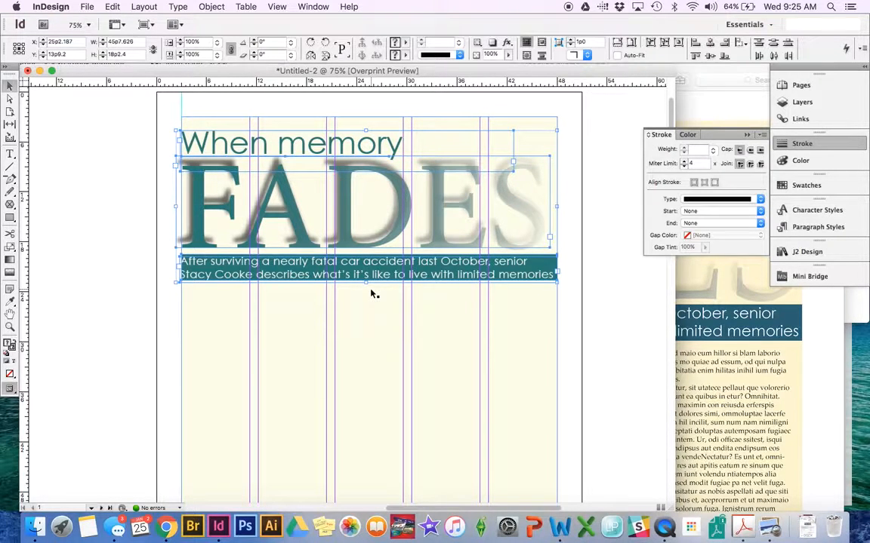
key(Right)
key(Right)
key(Right)
key(Right)
key(Right)
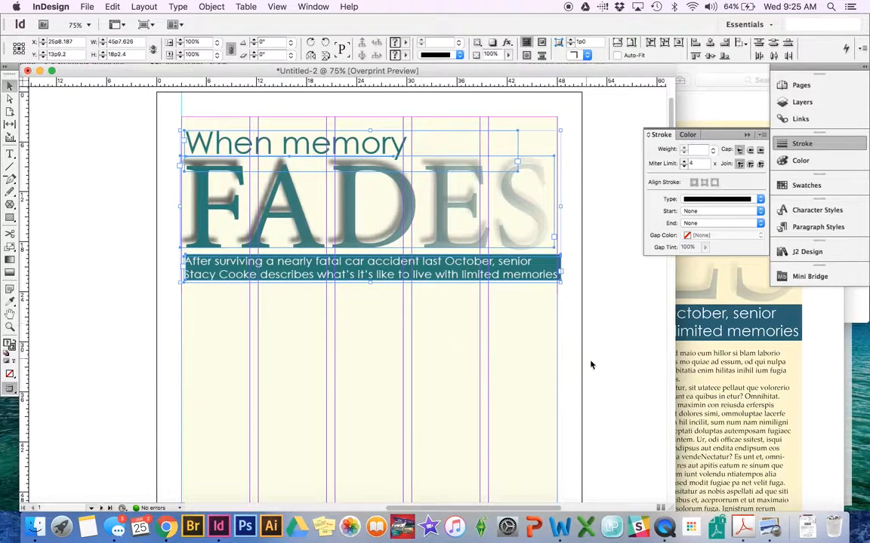
click(563, 287)
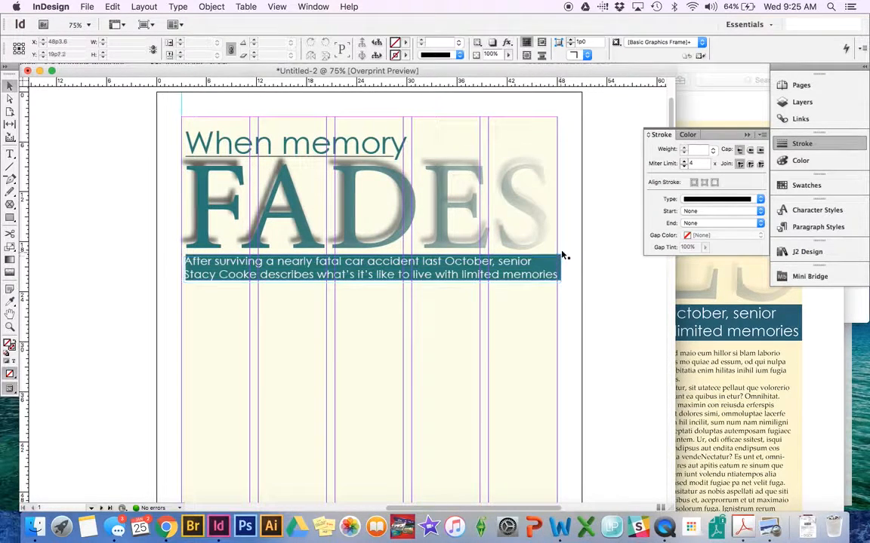
Move the teal box alone back to X 25p6 and extend its left end about 1p5 beyond the left margin
click(766, 332)
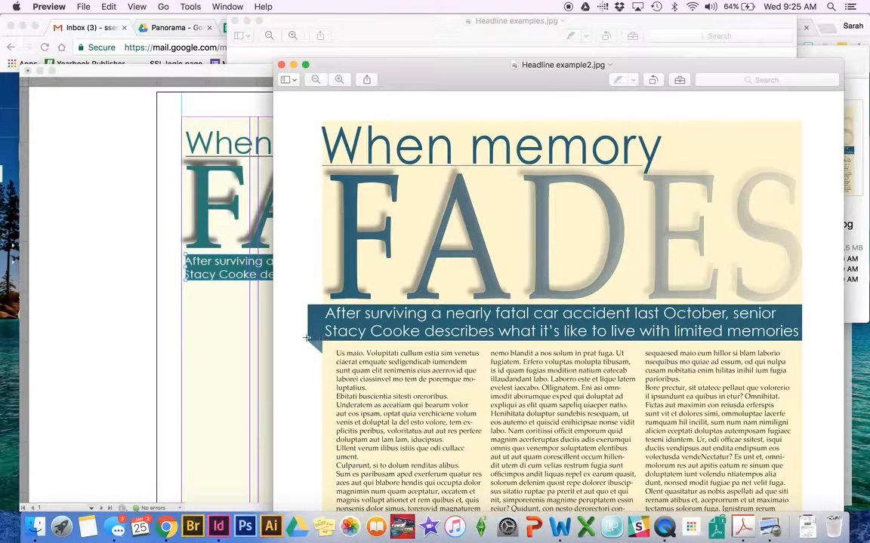
click(87, 253)
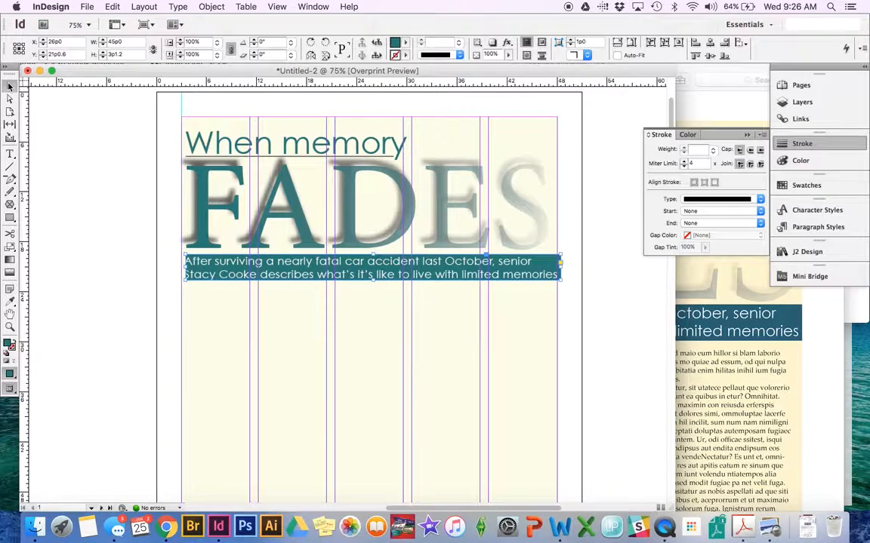
key(Left)
key(Left)
key(Left)
key(Left)
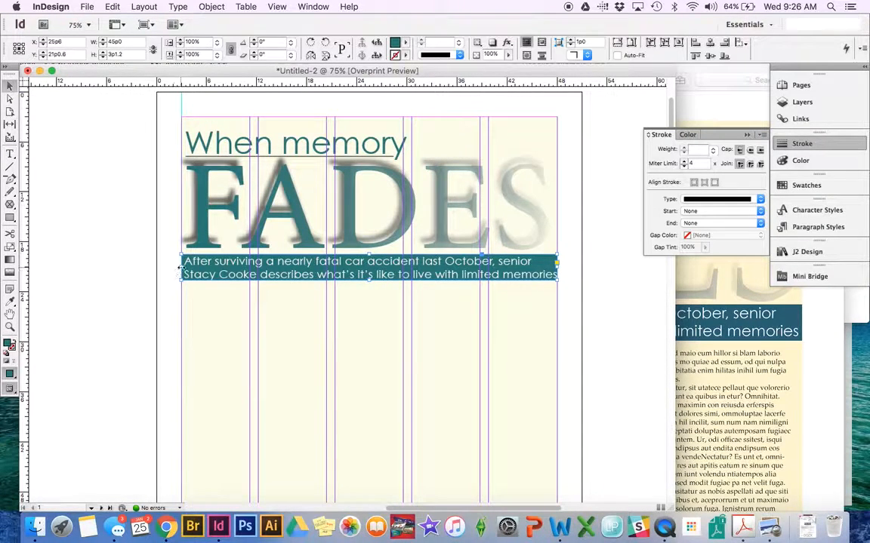
drag(179, 267, 169, 267)
click(115, 257)
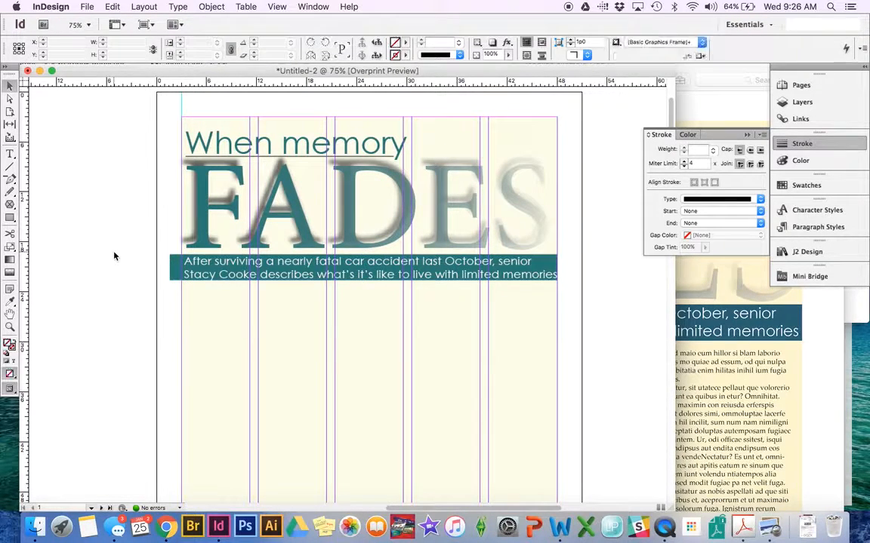
Draw a small rectangle about 2p3.6 wide and 1p11.6 high on the pasteboard left of the page
key(super+1)
key(super+2)
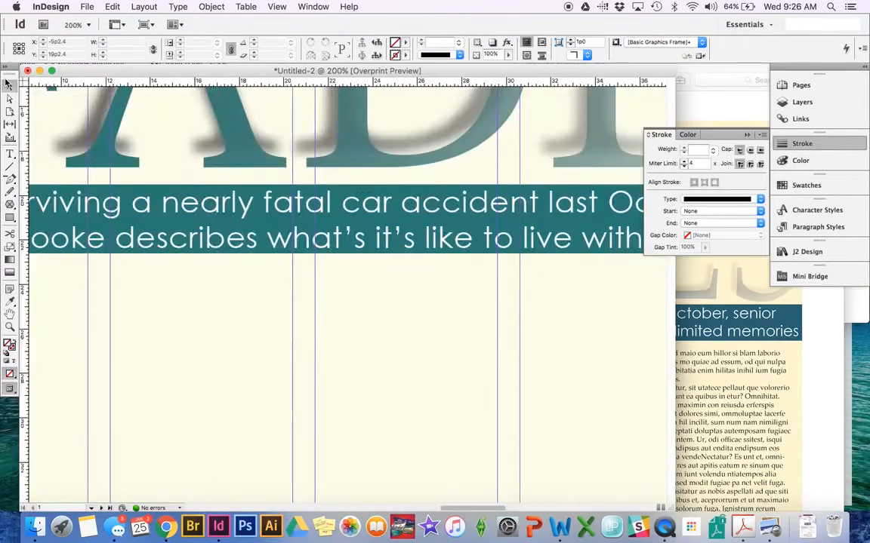
scroll(281, 214, left, 8)
scroll(283, 214, right, 3)
scroll(282, 213, down, 1)
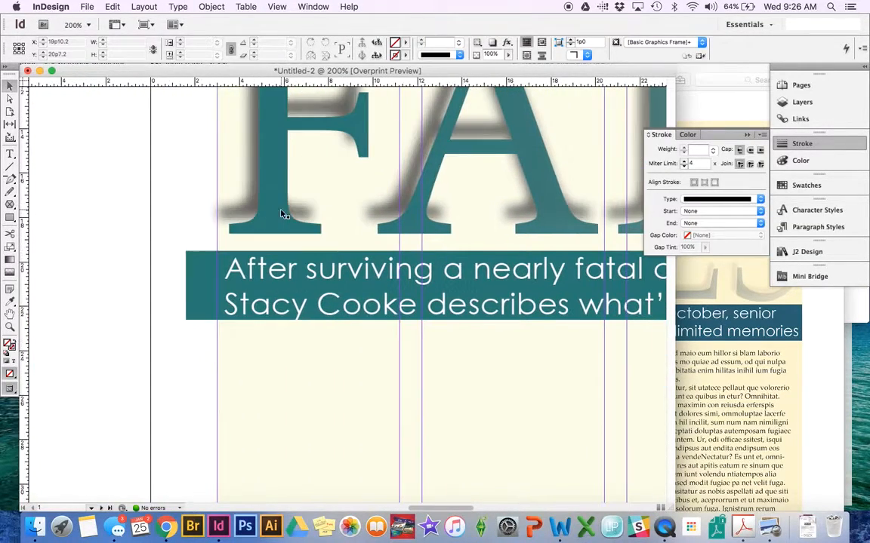
click(11, 218)
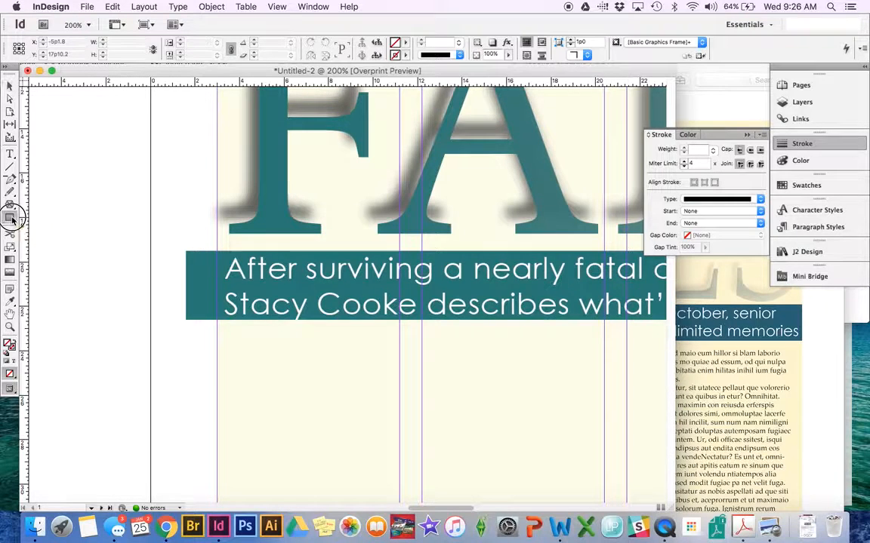
drag(55, 214, 106, 257)
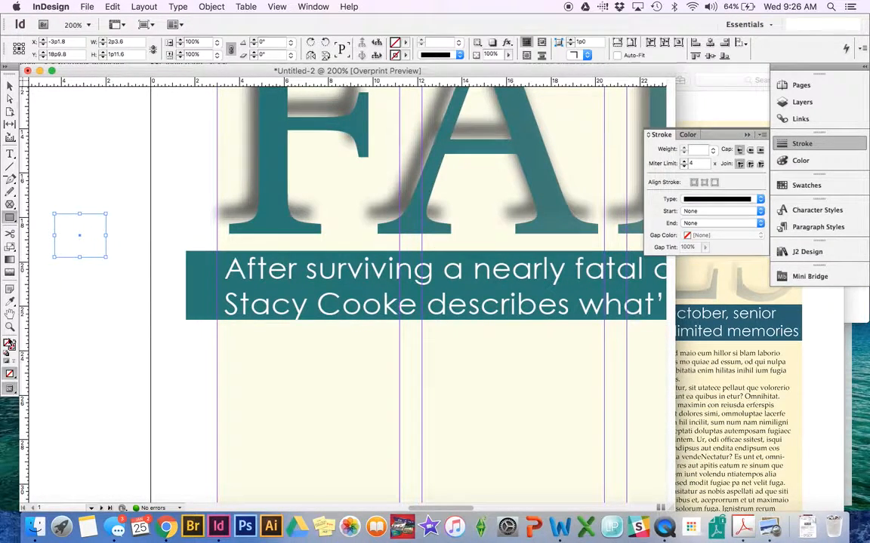
Fill the small rectangle with the teal sampled from the subheadline box
click(10, 301)
click(199, 265)
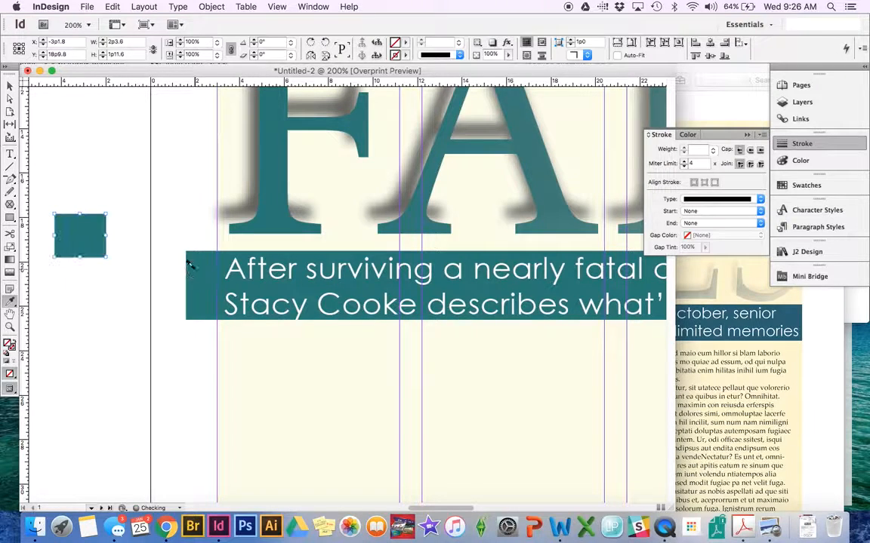
click(9, 85)
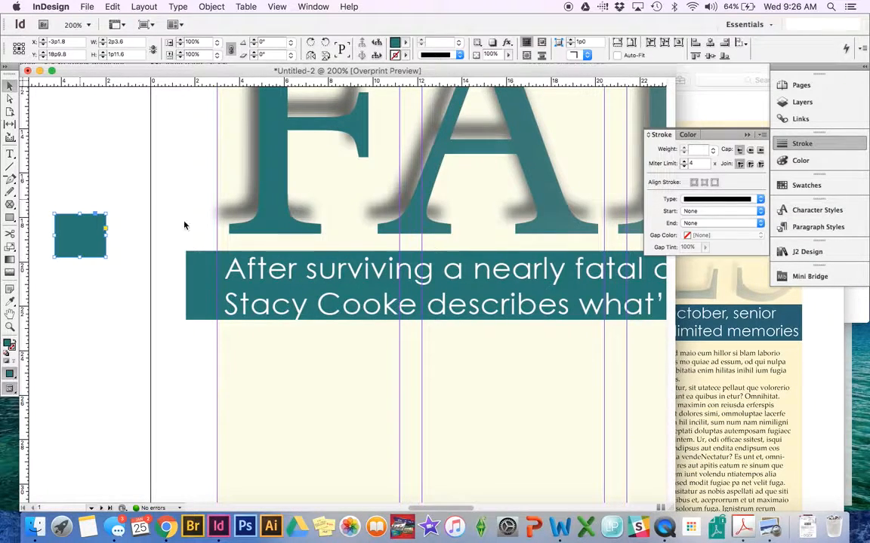
Try a lighter teal of RGB 34, 163, 154 as the small rectangle's fill and undo it
click(736, 362)
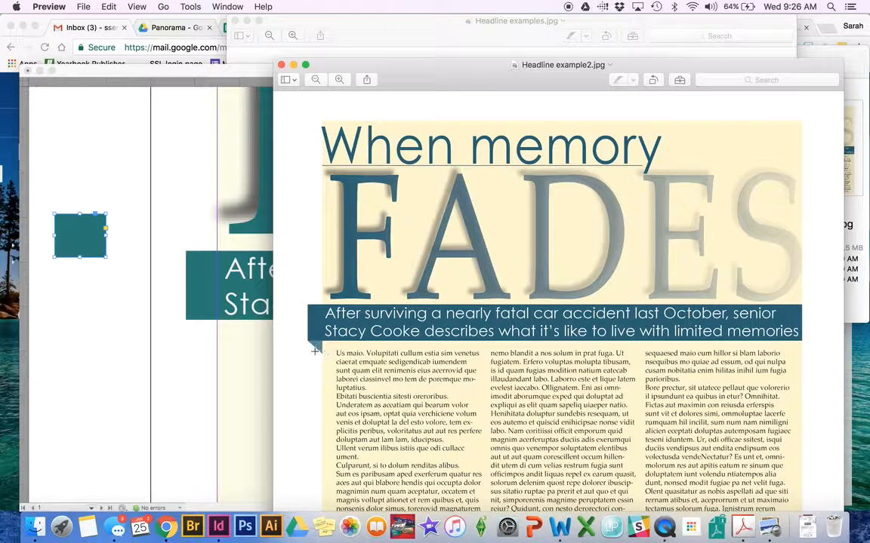
click(161, 266)
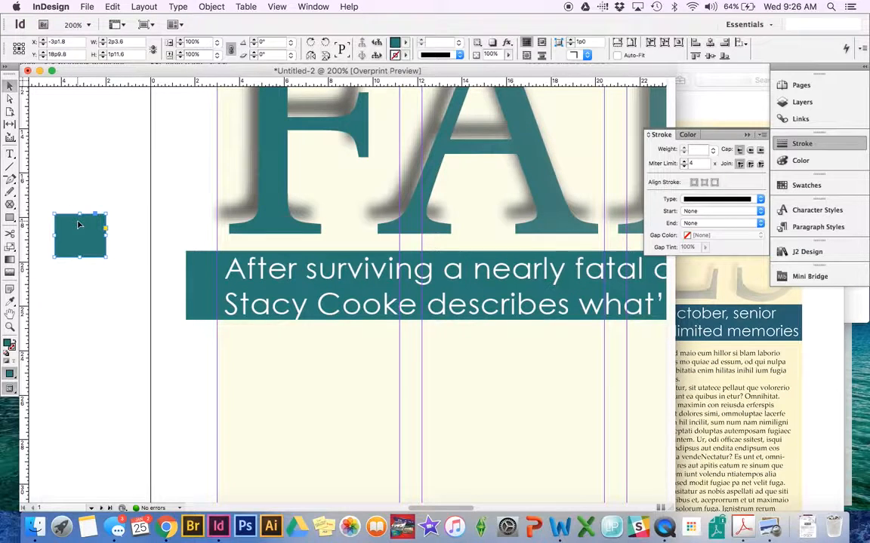
double_click(7, 346)
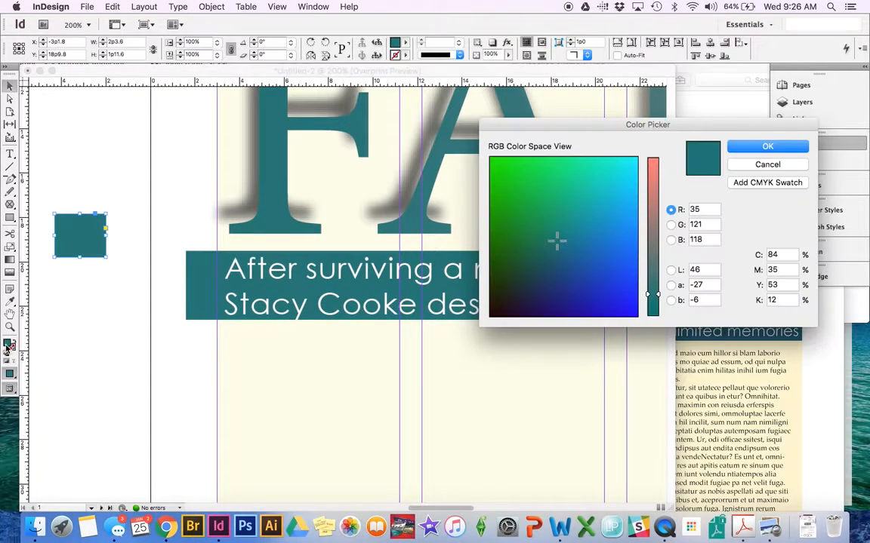
click(578, 218)
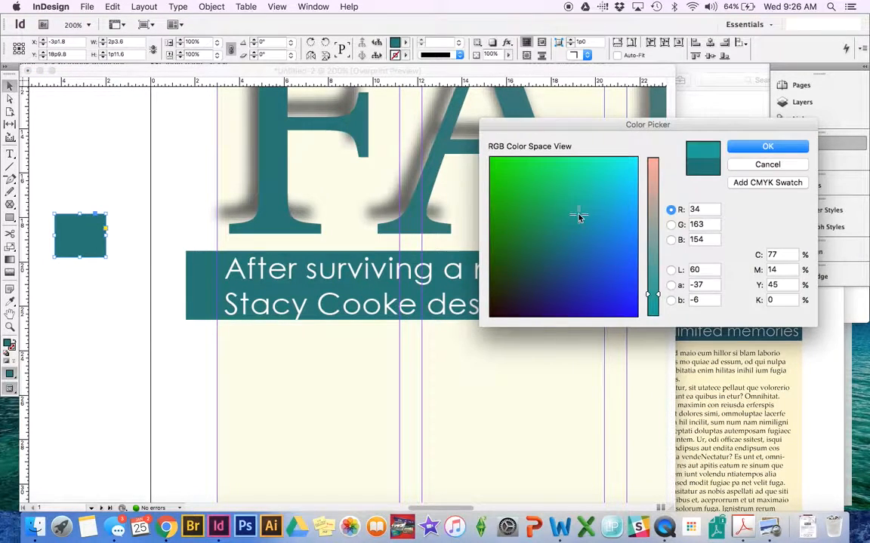
click(748, 147)
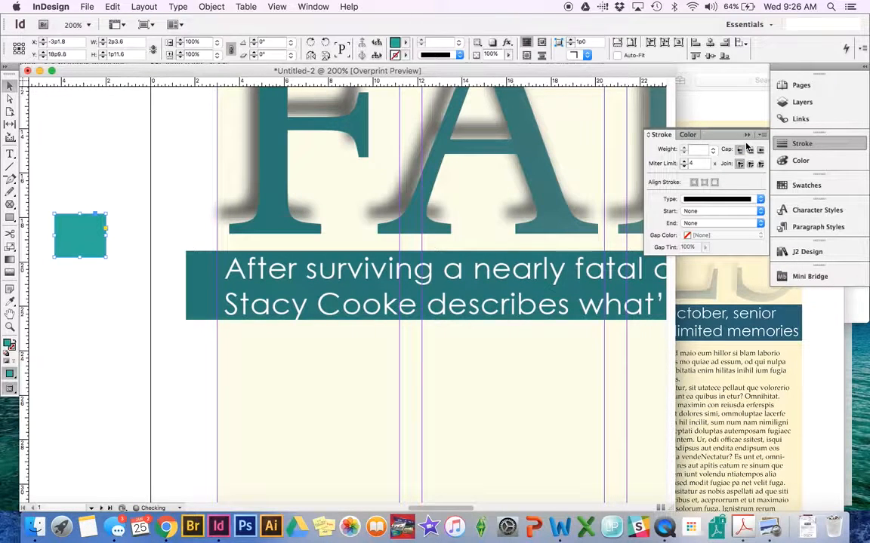
key(super+z)
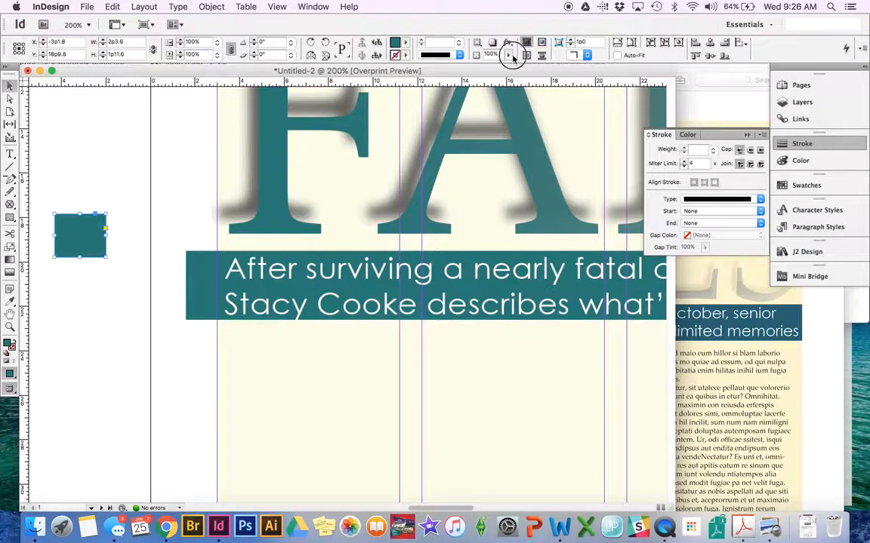
Reduce the small rectangle's opacity to 60% and deselect it
click(508, 57)
mouse_move(510, 65)
mouse_down()
mouse_move(442, 64)
mouse_move(515, 70)
mouse_up()
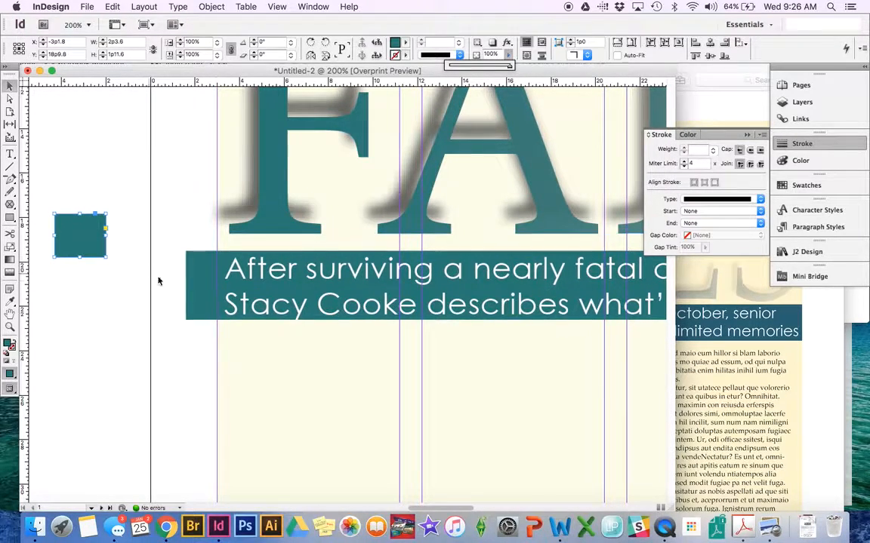
drag(509, 70, 486, 68)
click(130, 169)
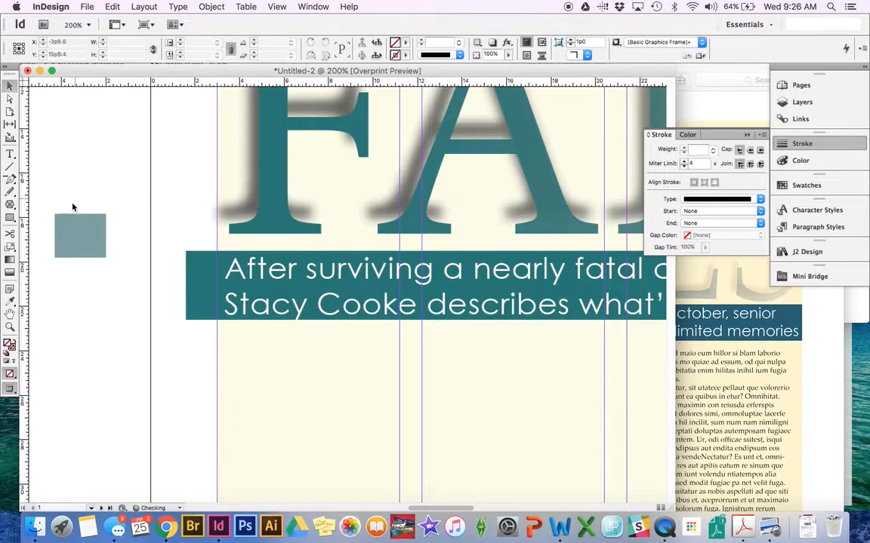
Move the small rectangle just below the teal box's left end and delete its lower-left anchor point to form a triangle
drag(77, 256, 181, 341)
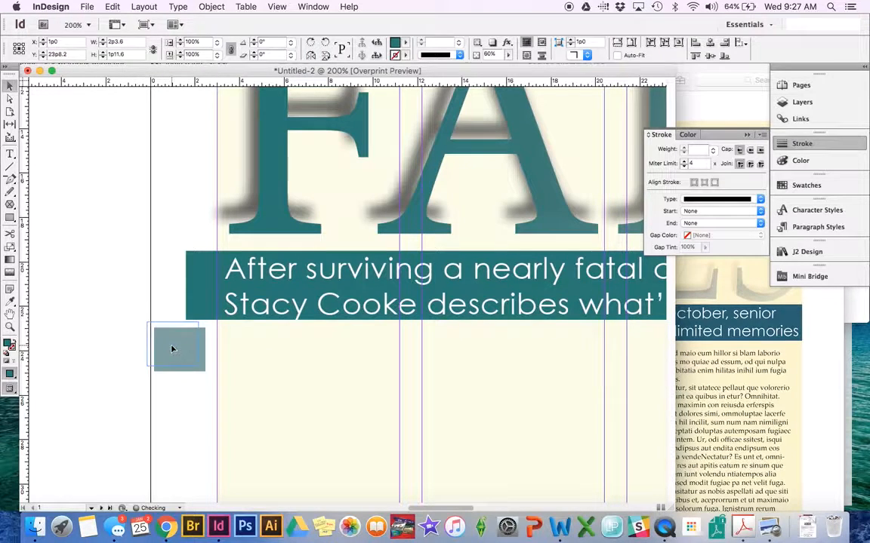
click(12, 180)
drag(12, 180, 43, 206)
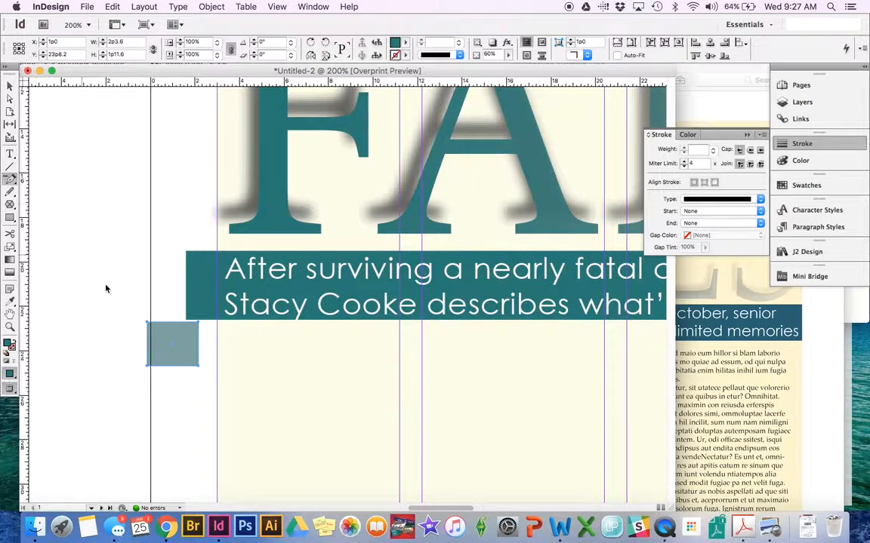
click(147, 367)
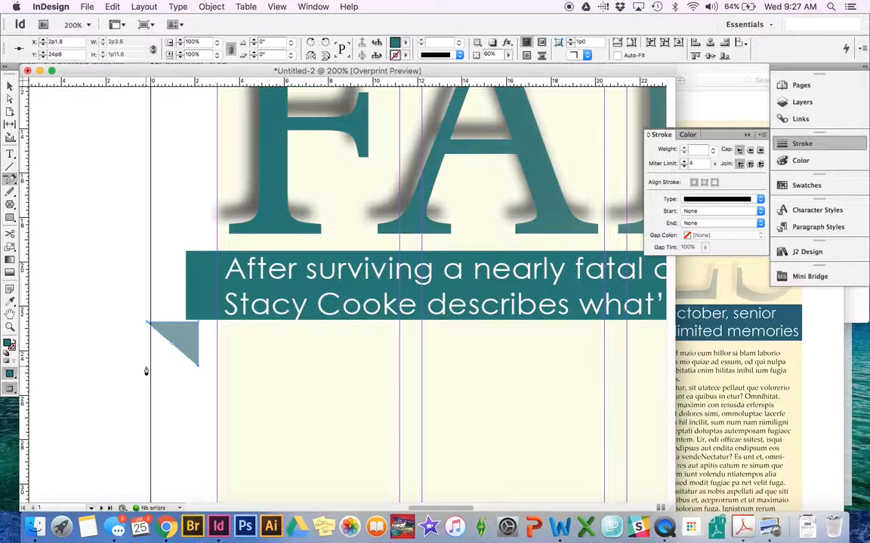
click(9, 86)
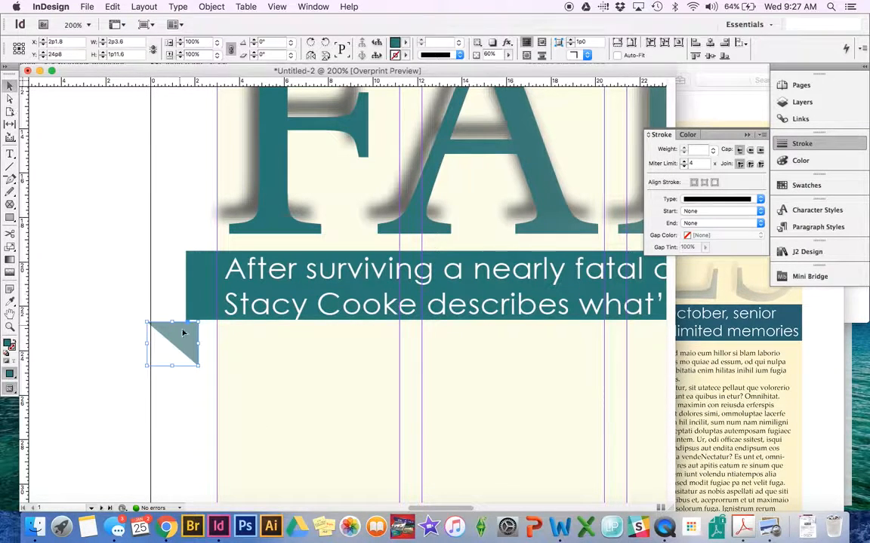
Align the triangle's right edge with the left margin and resize it to 1p4.68 by 1p10.94, its upper-left corner meeting the teal box's corner
drag(188, 336, 205, 335)
key(super+equal)
key(super+equal)
key(super+equal)
key(super+equal)
key(super+equal)
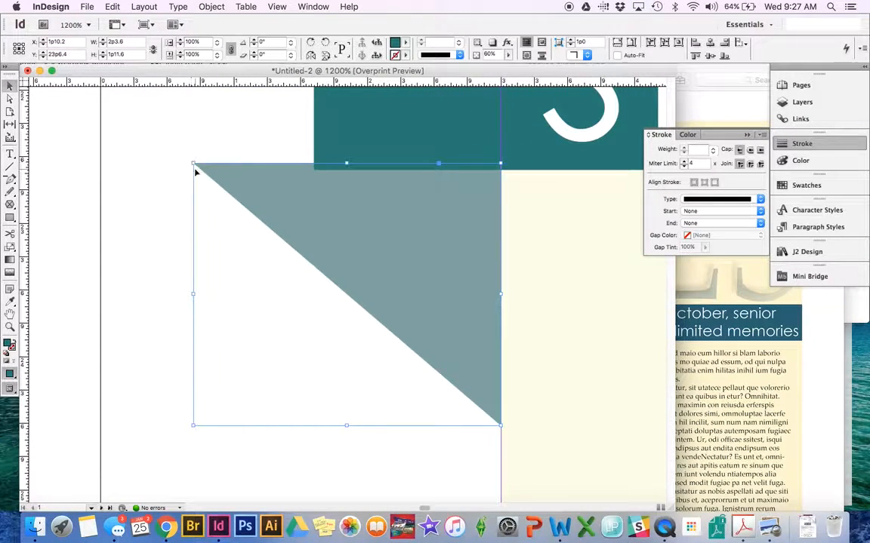
drag(193, 162, 315, 171)
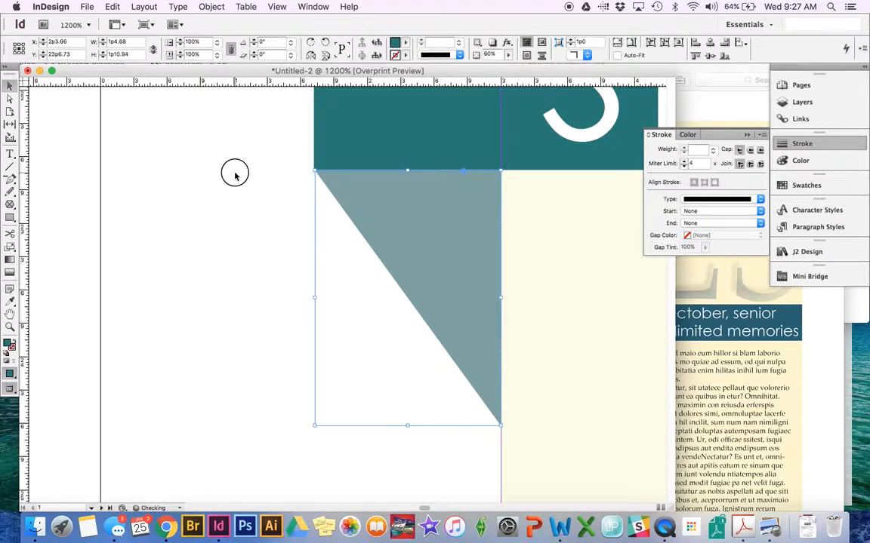
click(233, 171)
key(super+equal)
key(super+equal)
key(super+equal)
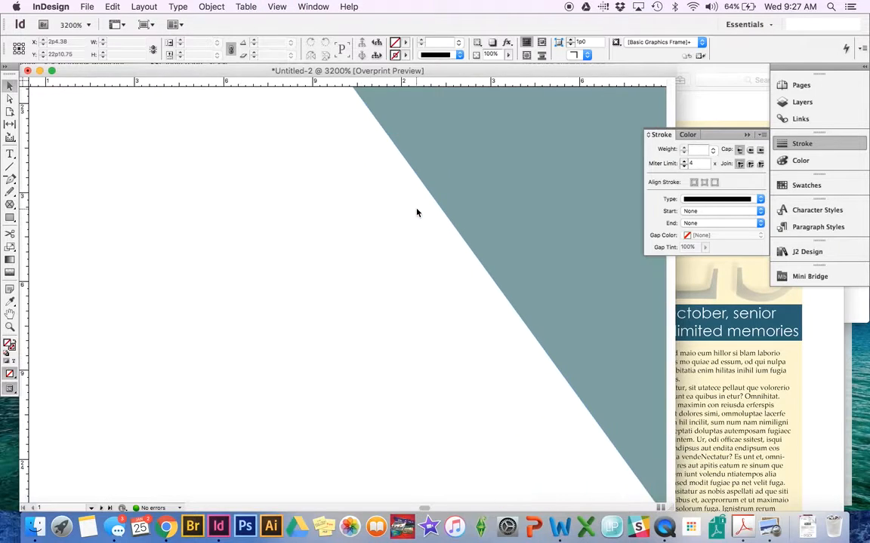
Extend the triangle's upper-left corner to meet the teal box's lower-left corner exactly, making the triangle 1p4.776 by 1p11
scroll(420, 213, right, 5)
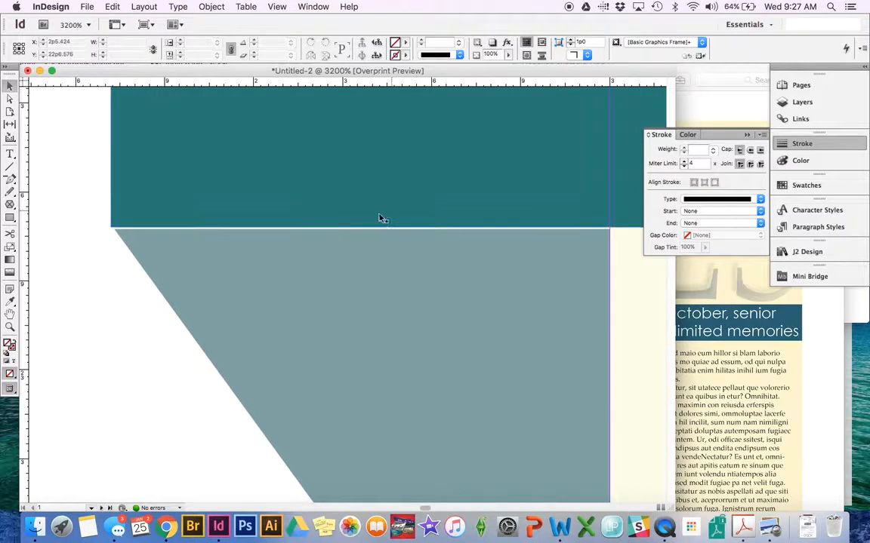
click(468, 257)
key(super+equal)
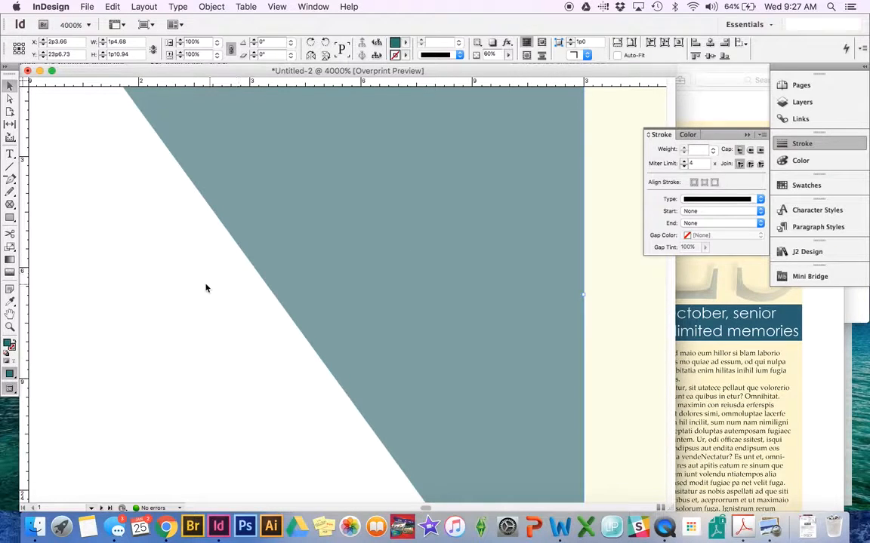
click(161, 283)
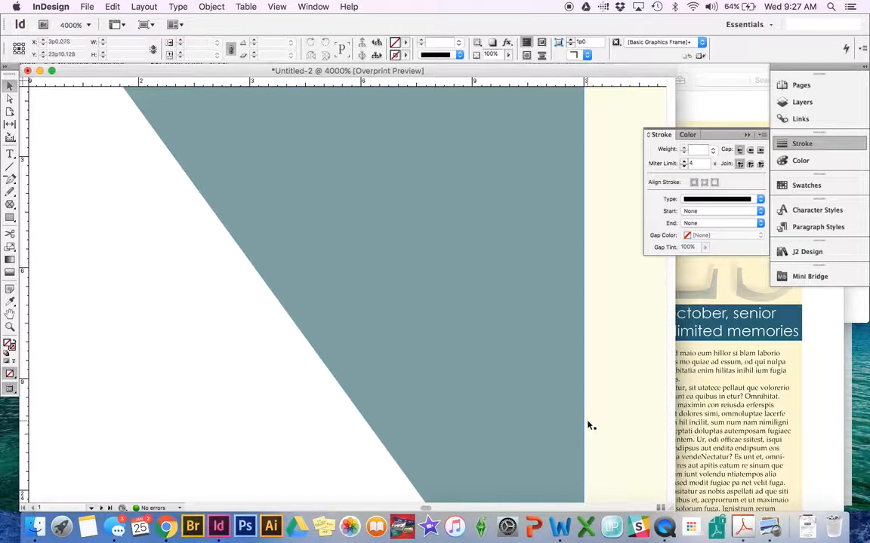
key(super+minus)
scroll(335, 280, up, 10)
scroll(334, 282, down, 5)
scroll(334, 281, left, 2)
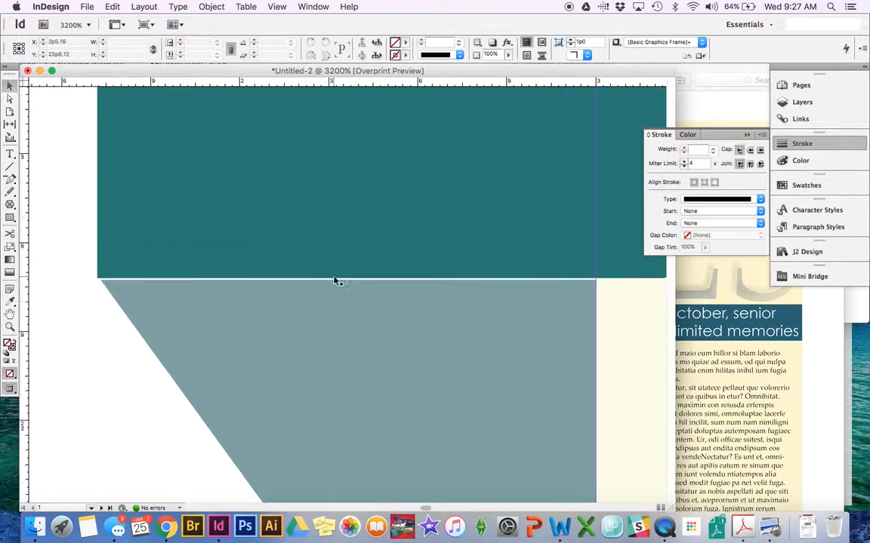
click(225, 340)
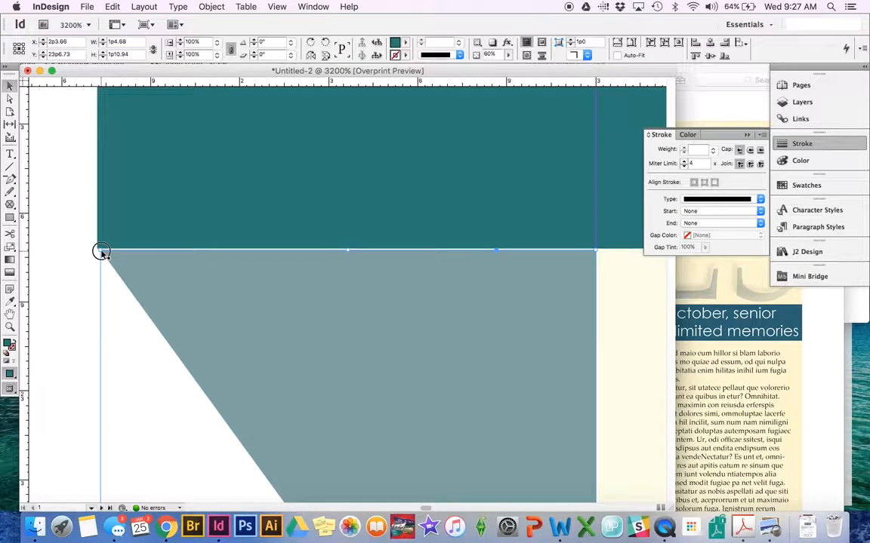
drag(102, 252, 97, 249)
click(71, 227)
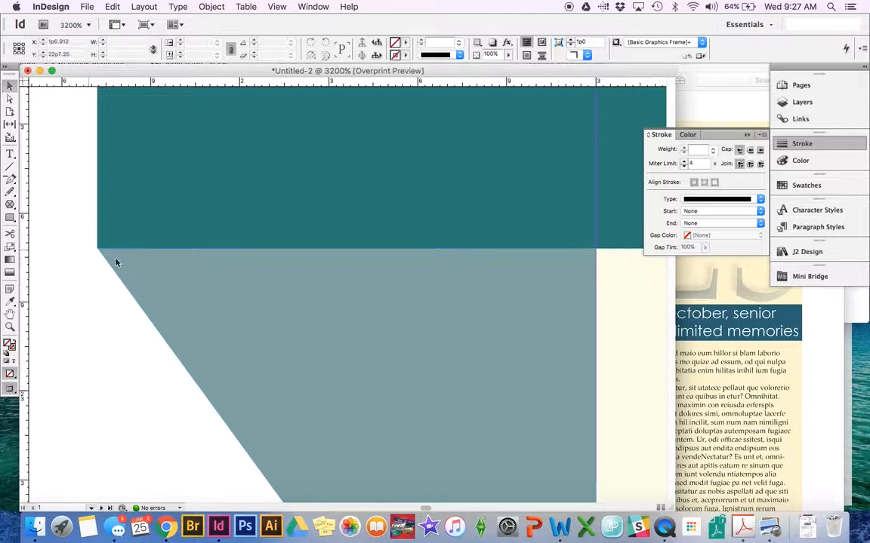
Shorten the triangle from its lower edge to make a shallower ribbon fold, and deselect it
scroll(270, 306, down, 10)
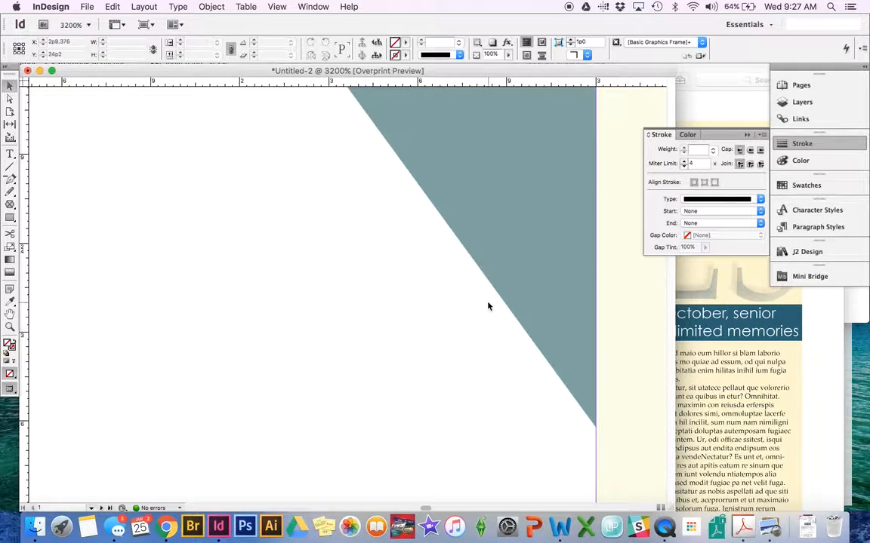
scroll(488, 307, down, 10)
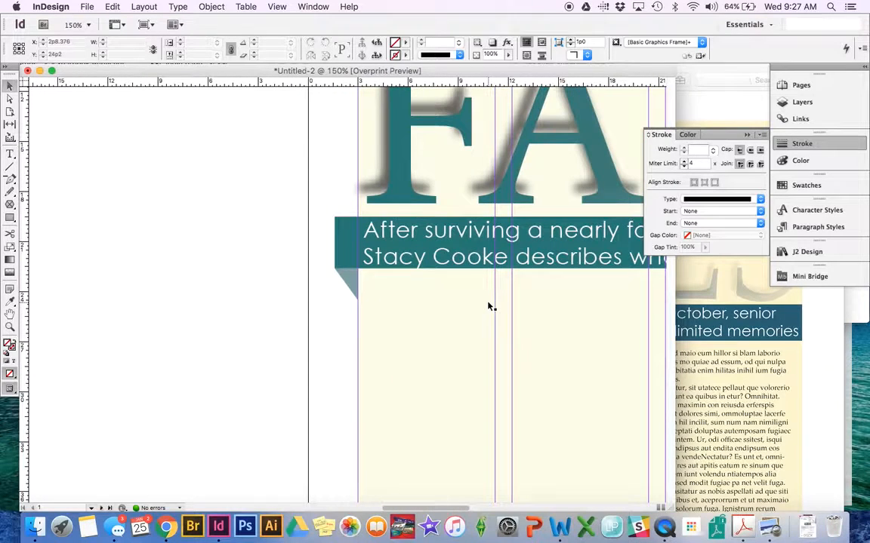
click(351, 281)
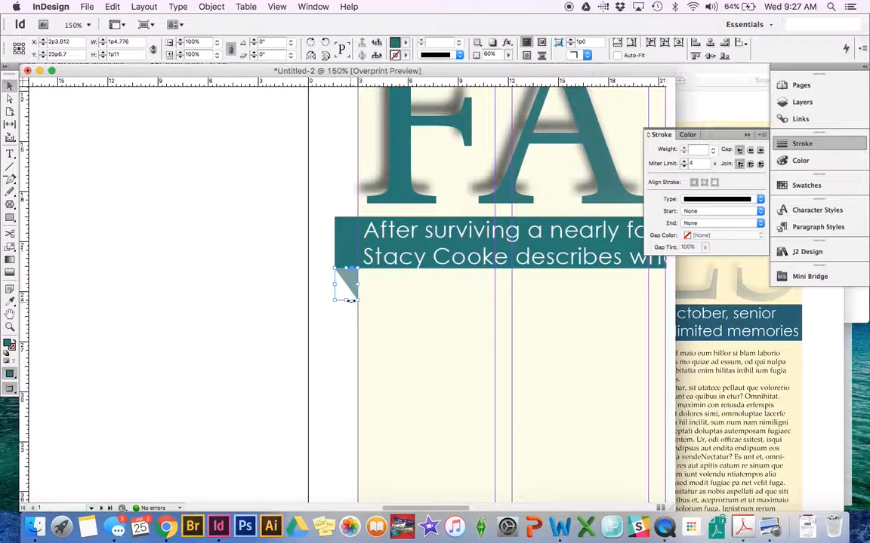
drag(348, 301, 346, 286)
click(277, 293)
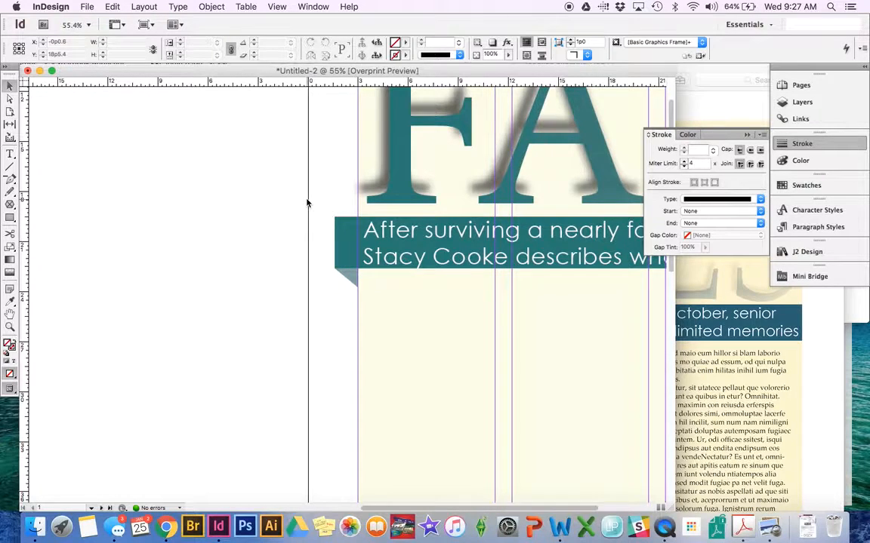
Nudge the subheadline text frame slightly up and to the left within the teal box
key(super+0)
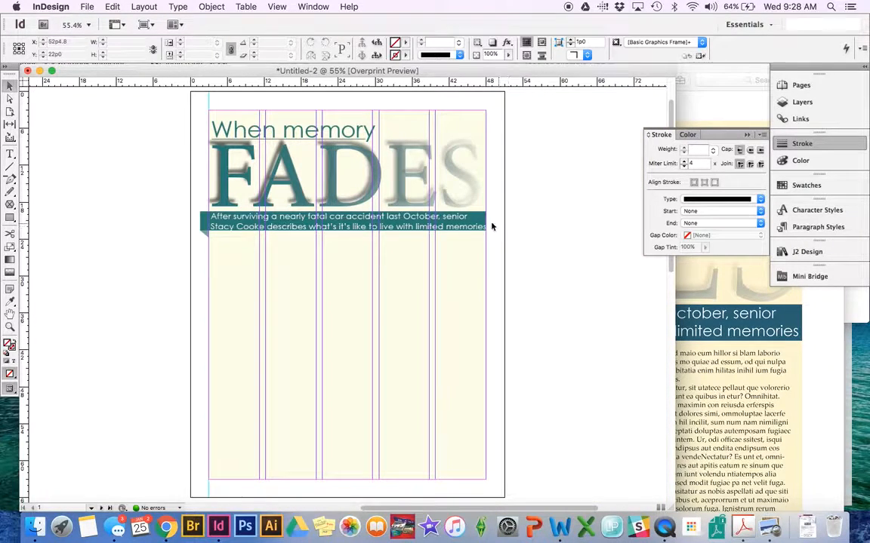
click(469, 226)
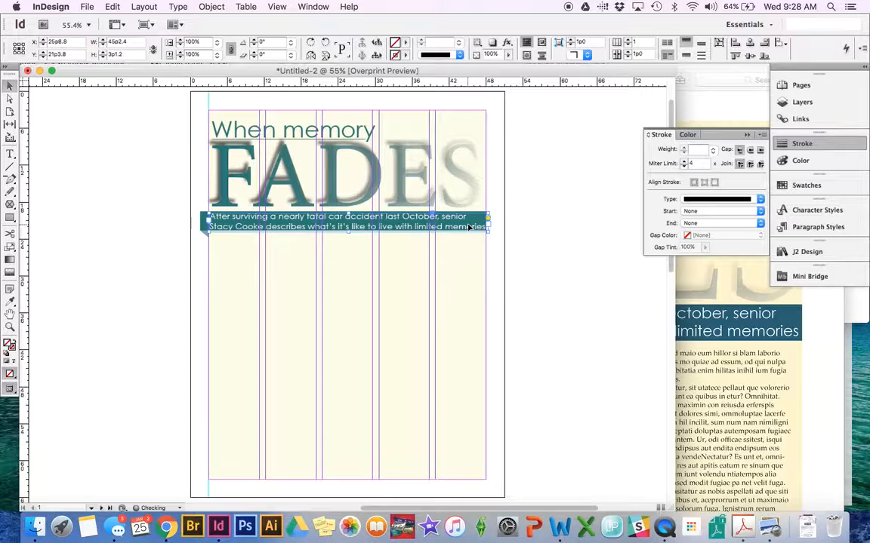
click(157, 271)
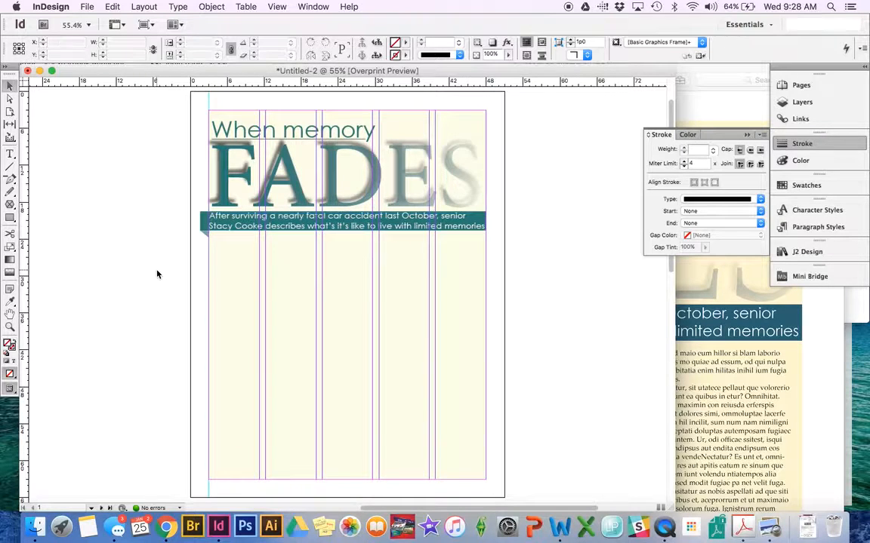
click(260, 230)
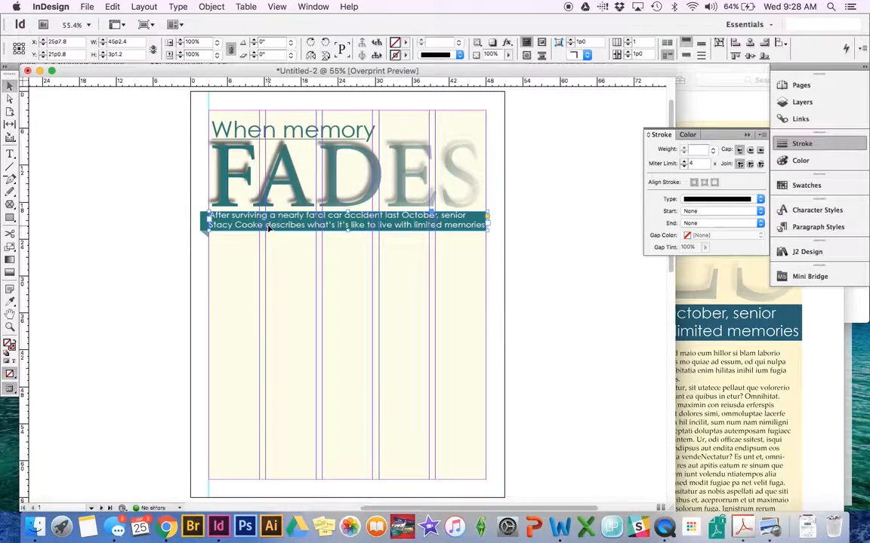
click(116, 213)
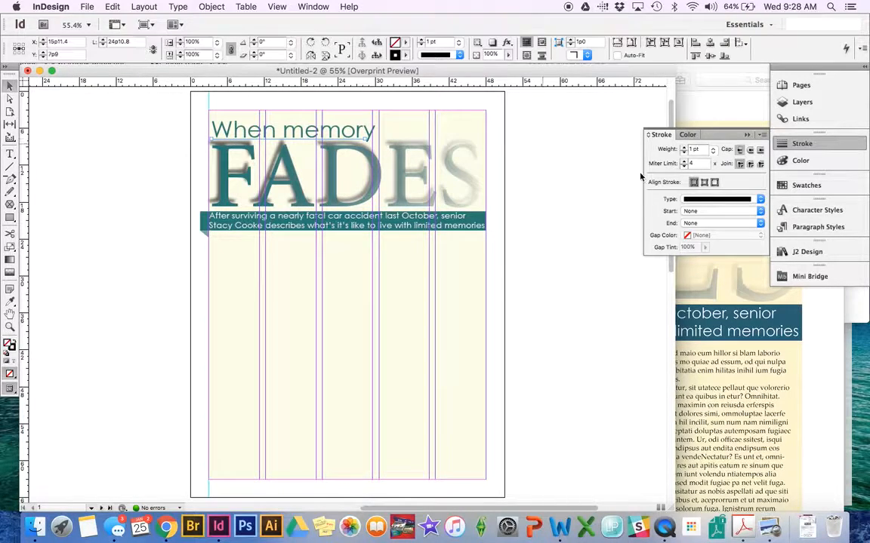
Check the headline example in Preview and extend the line under "When memory" to the left margin, making it 25p4.8 long
click(724, 364)
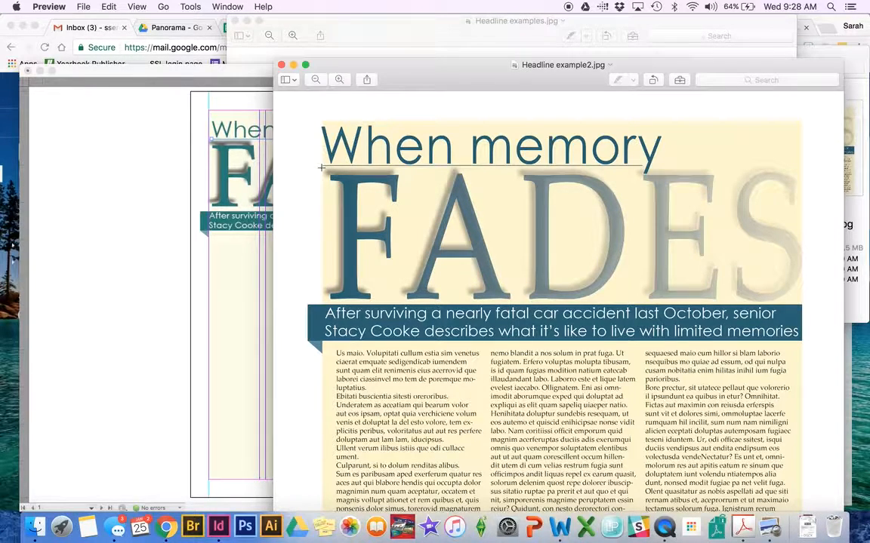
click(100, 151)
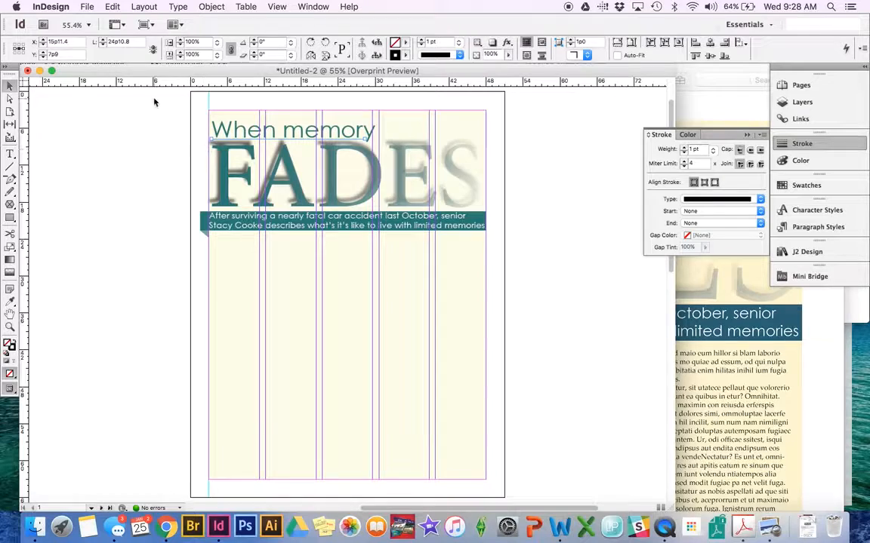
key(super+equal)
key(super+equal)
key(super+equal)
key(super+equal)
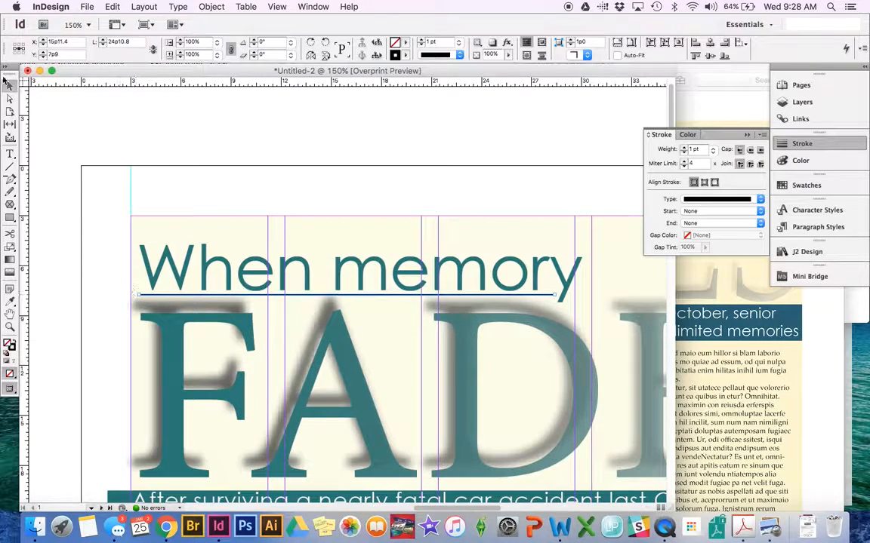
drag(138, 295, 132, 294)
click(74, 256)
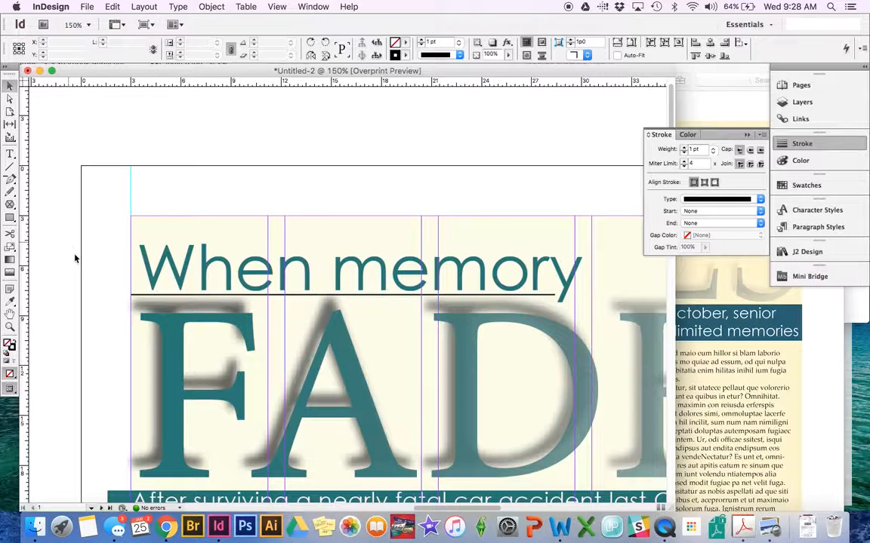
Reduce the opacity of the line under "When memory" to 66% and deselect it
click(160, 295)
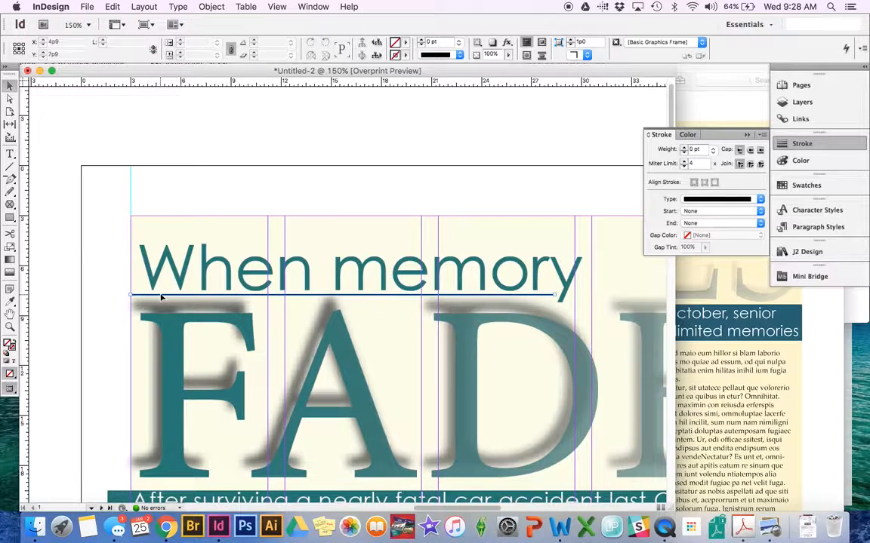
click(509, 57)
drag(494, 72, 493, 68)
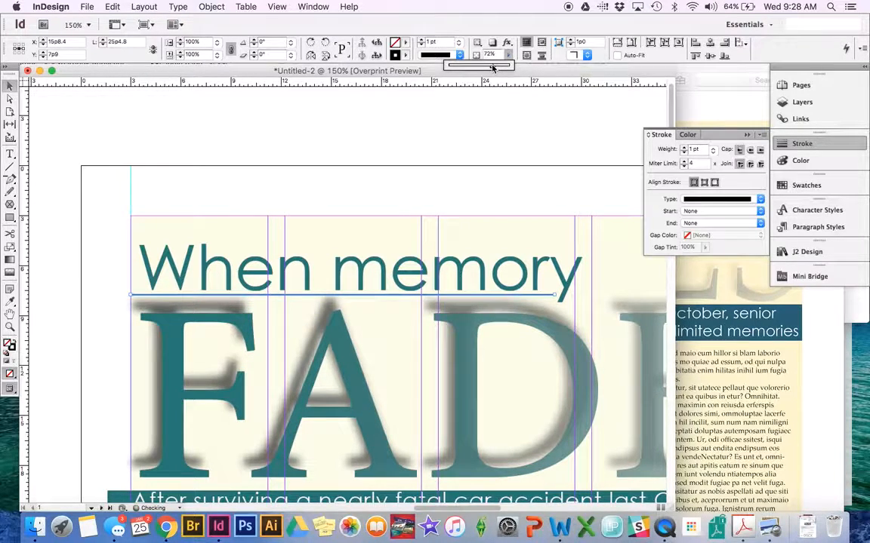
click(453, 130)
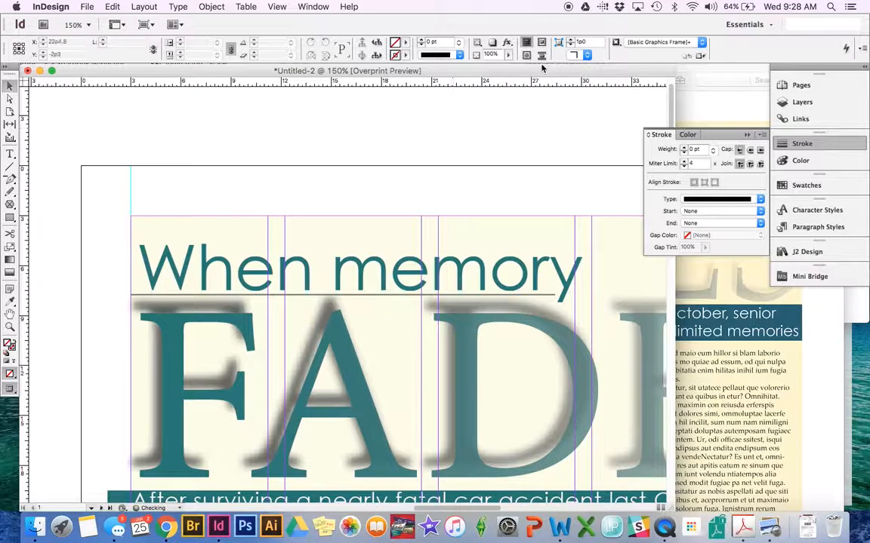
click(448, 296)
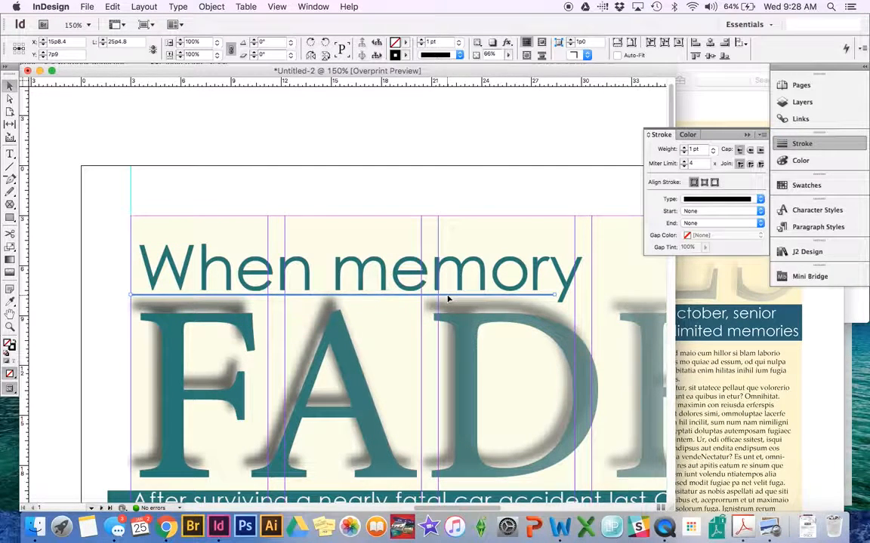
click(505, 115)
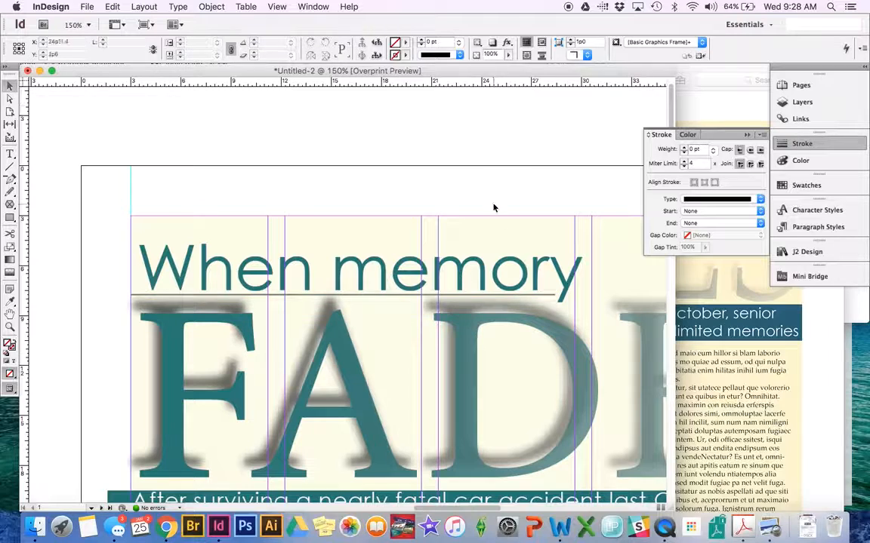
Draw a 45p0 by 39p1.2 text frame between the margins below the ribbon and set its font to Baskerville Regular
key(super+0)
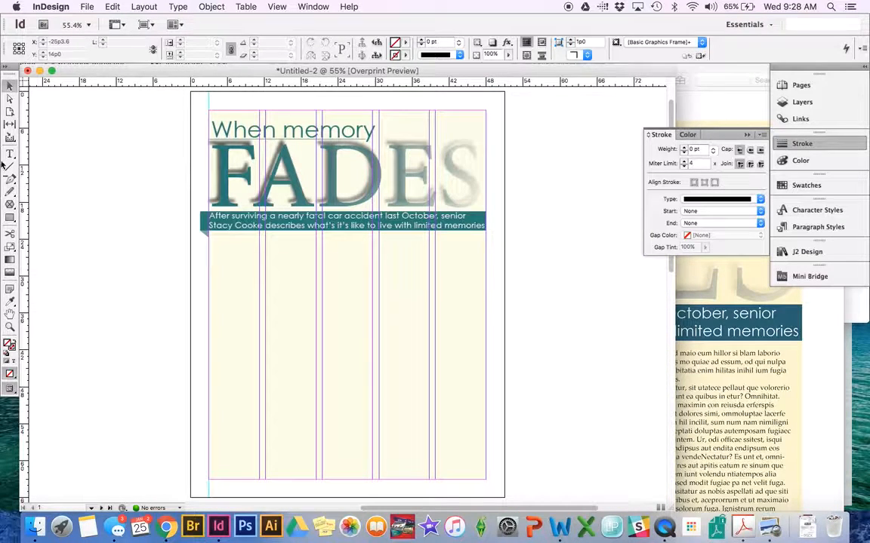
click(10, 154)
drag(209, 238, 485, 480)
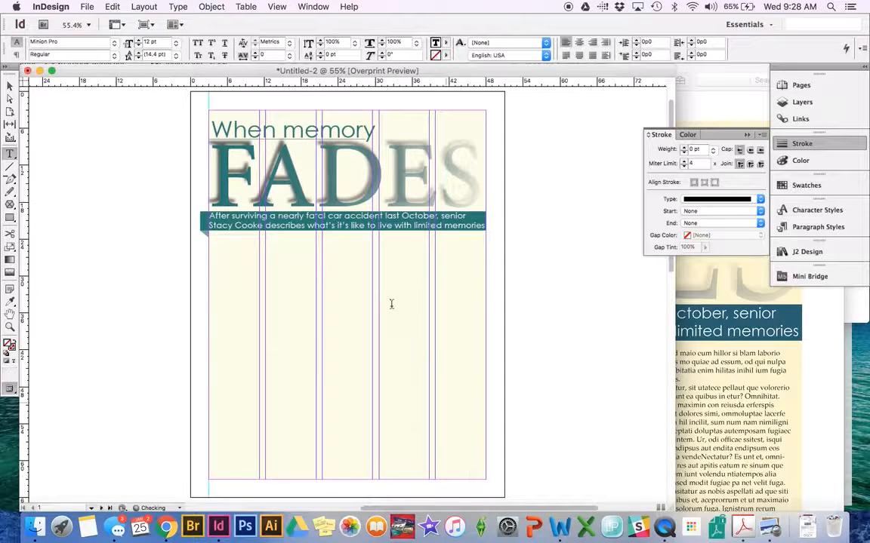
click(85, 43)
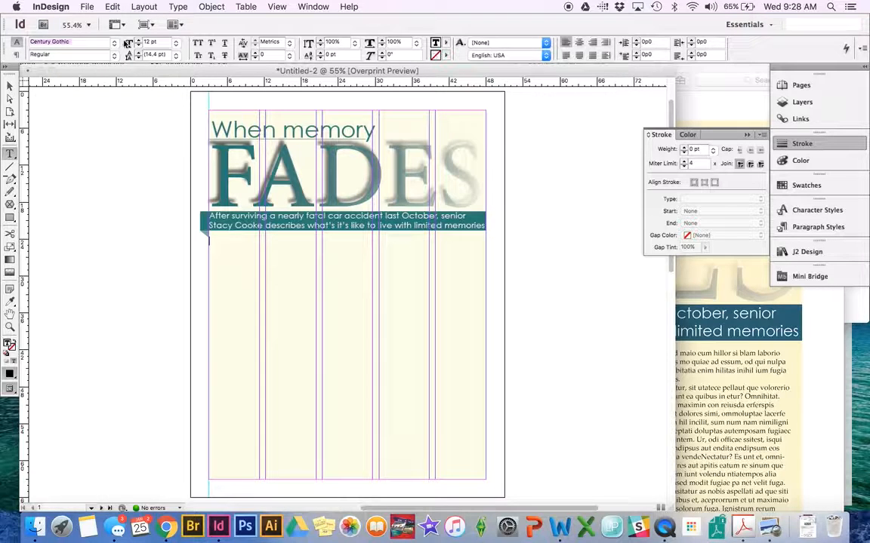
click(114, 42)
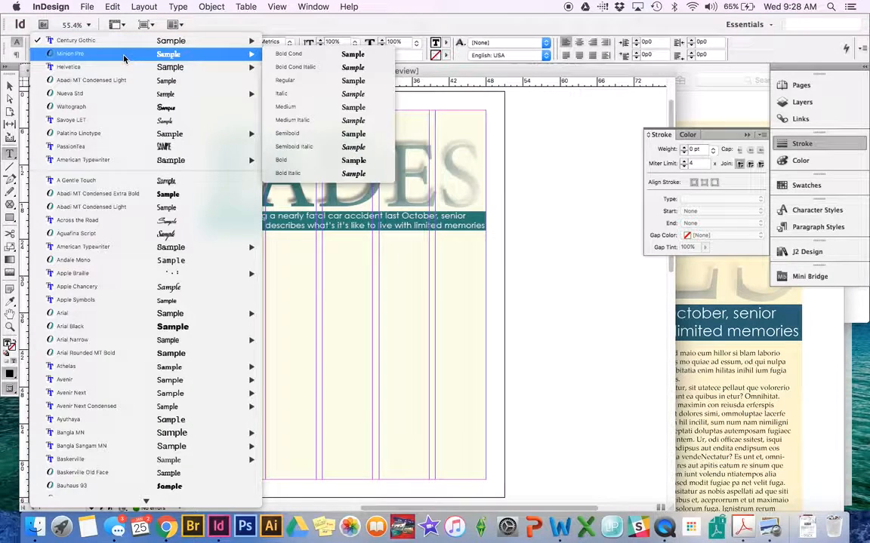
scroll(119, 293, down, 1)
scroll(120, 293, down, 8)
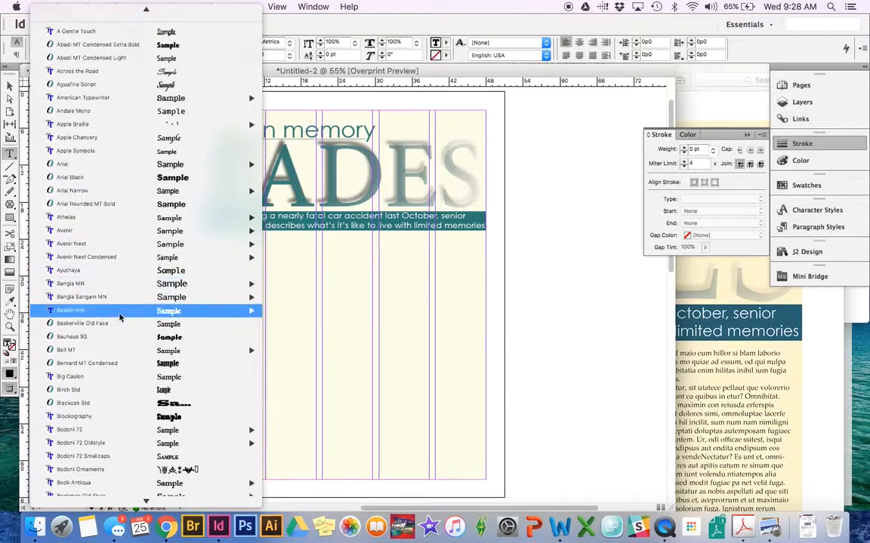
mouse_move(129, 318)
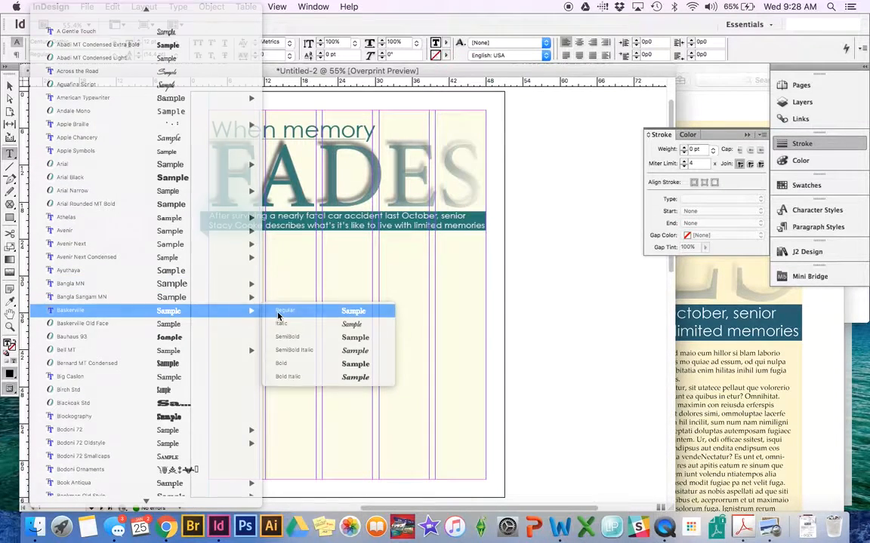
click(278, 317)
Fill the body text frame with placeholder text and divide it into 3 columns
click(180, 6)
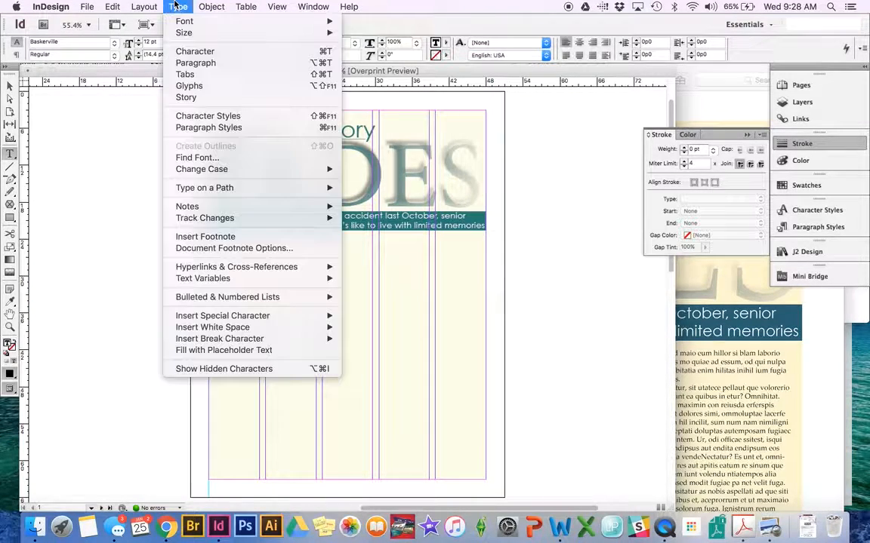
click(241, 350)
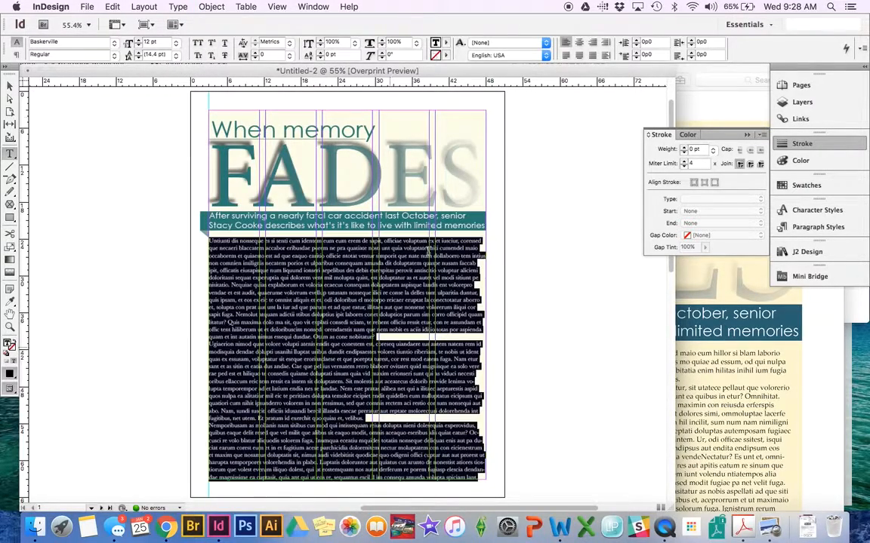
click(10, 85)
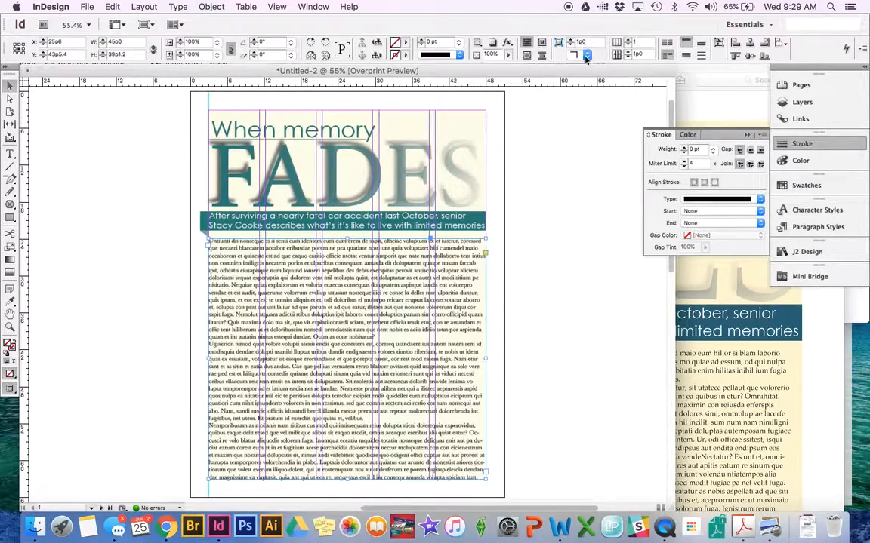
click(627, 41)
click(627, 41)
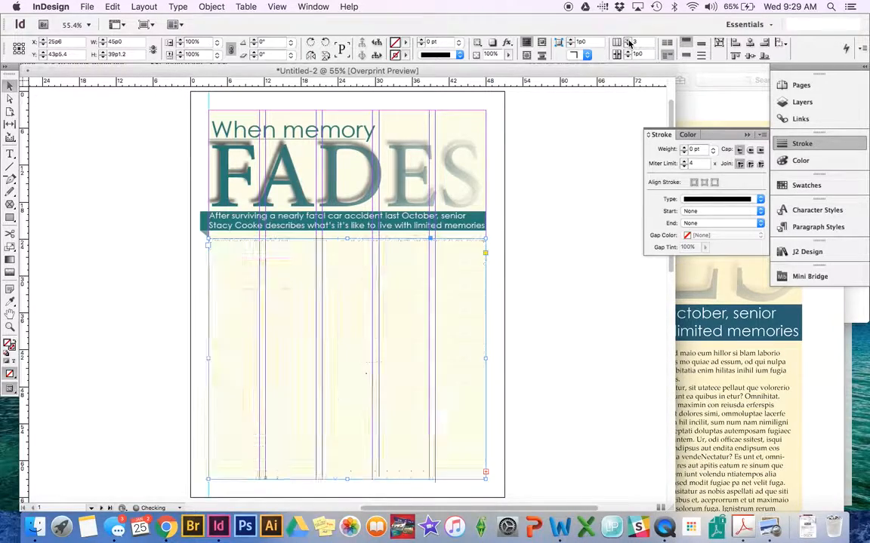
click(540, 334)
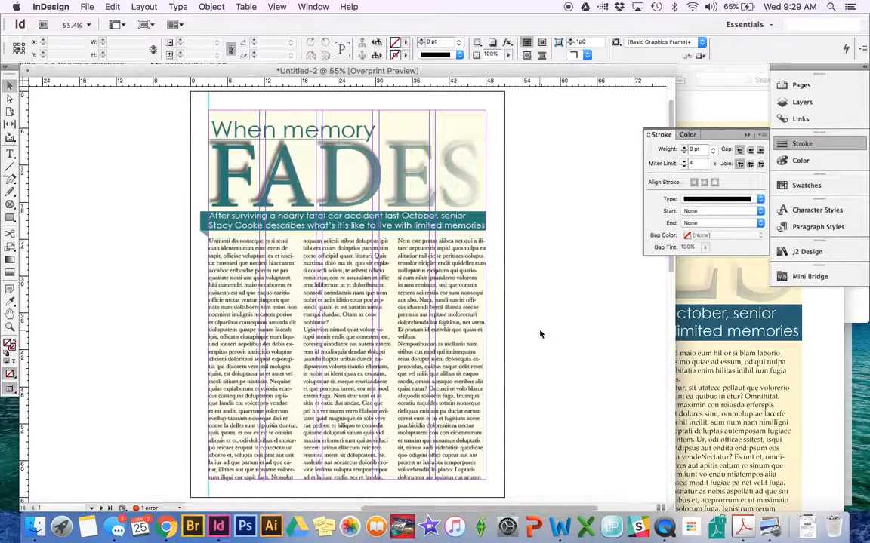